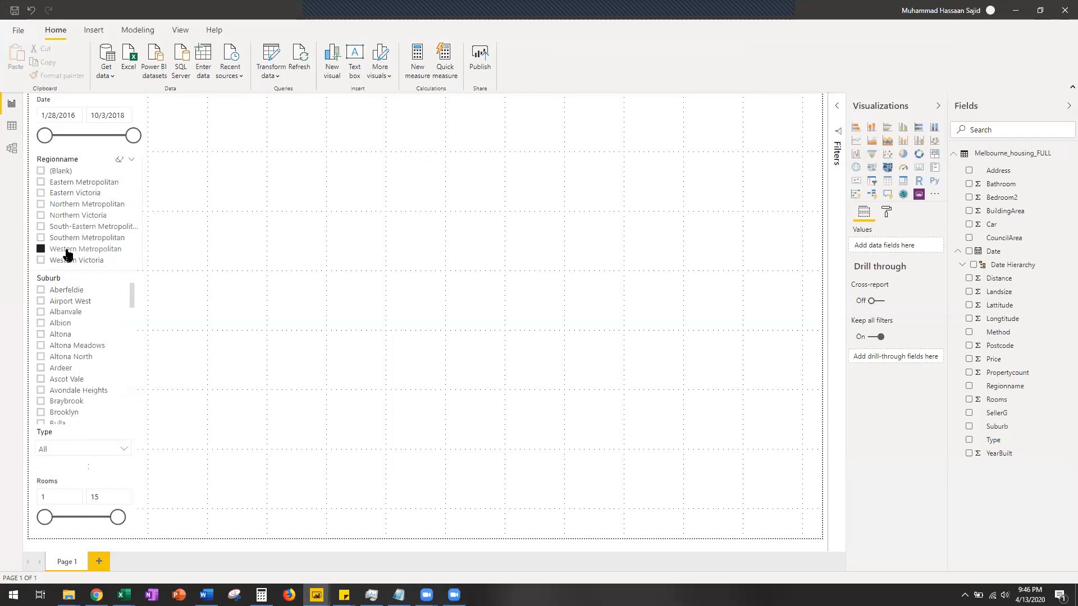
Step: Clear the Western Metropolitan selection in the Regionname slicer
left_click(66, 251)
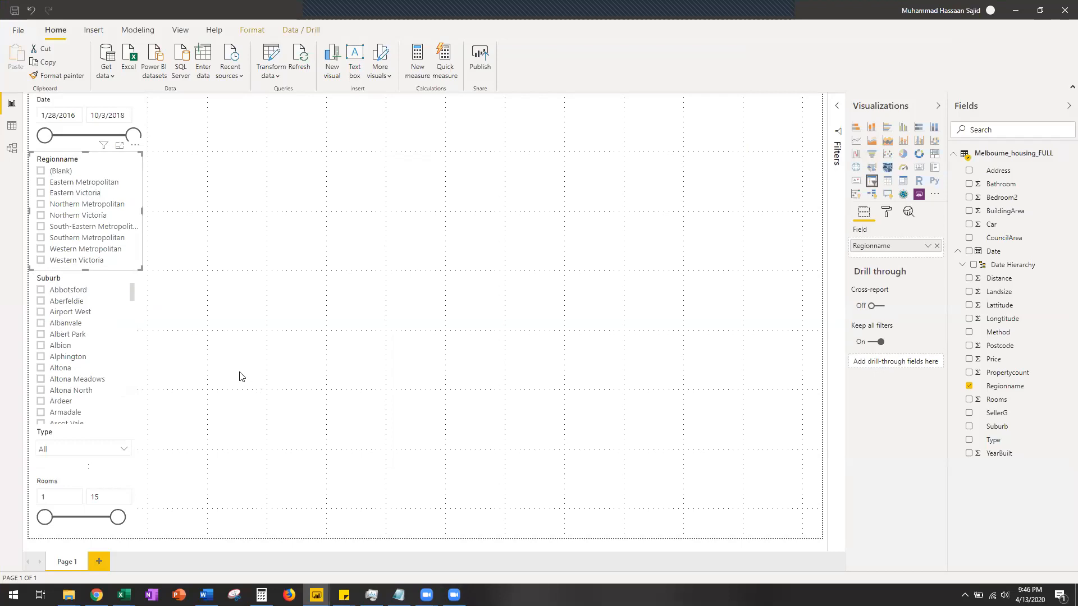
left_click(297, 323)
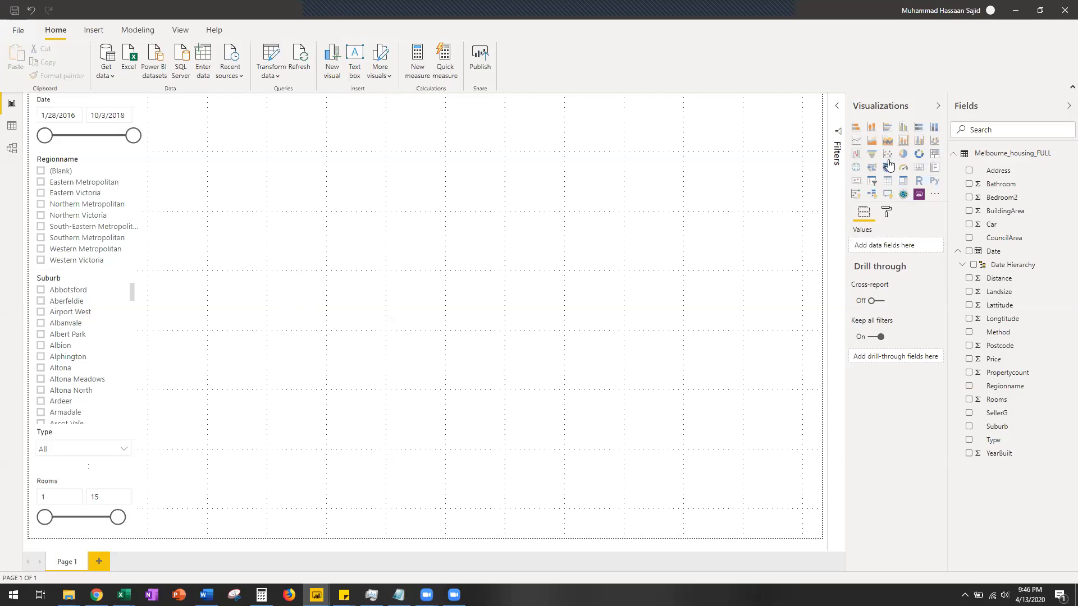
Step: Search the visuals marketplace for "box" and import the Box and Whisker chart by MAQ Software into the report
left_click(934, 194)
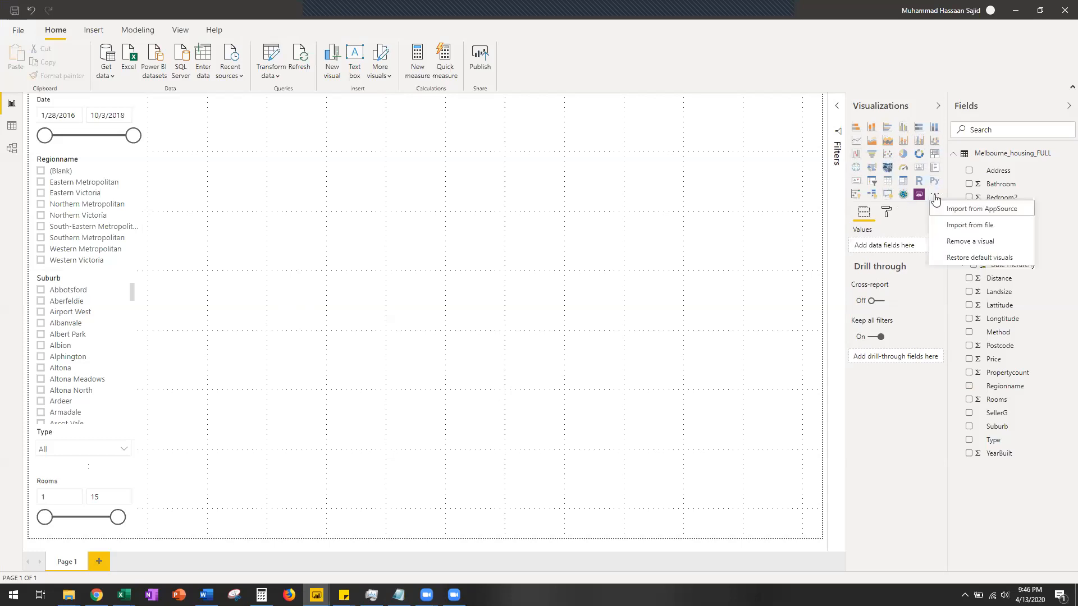
left_click(643, 221)
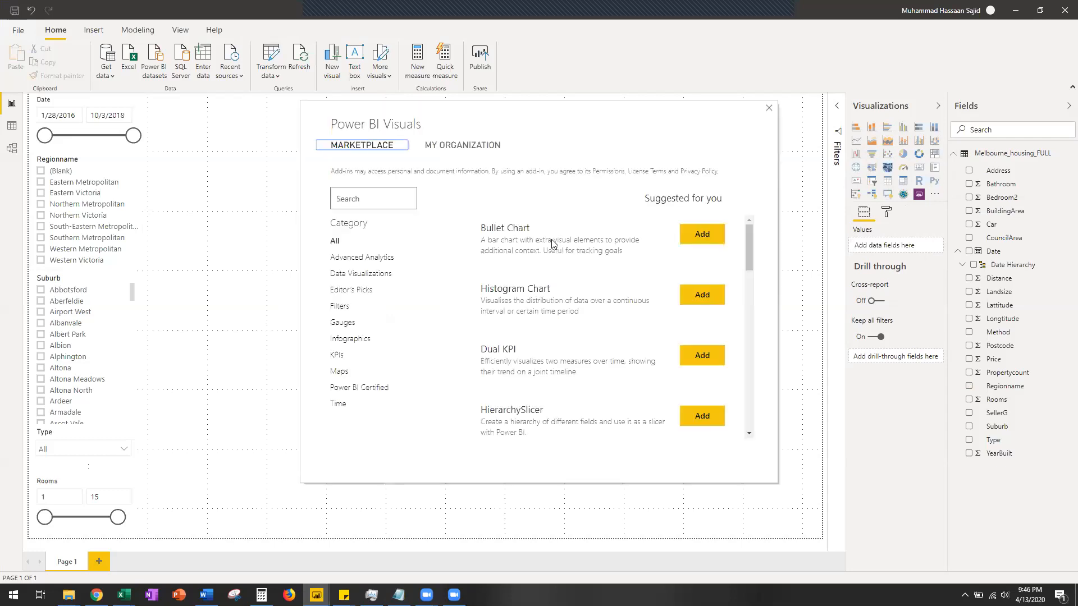
left_click(368, 204)
type("b")
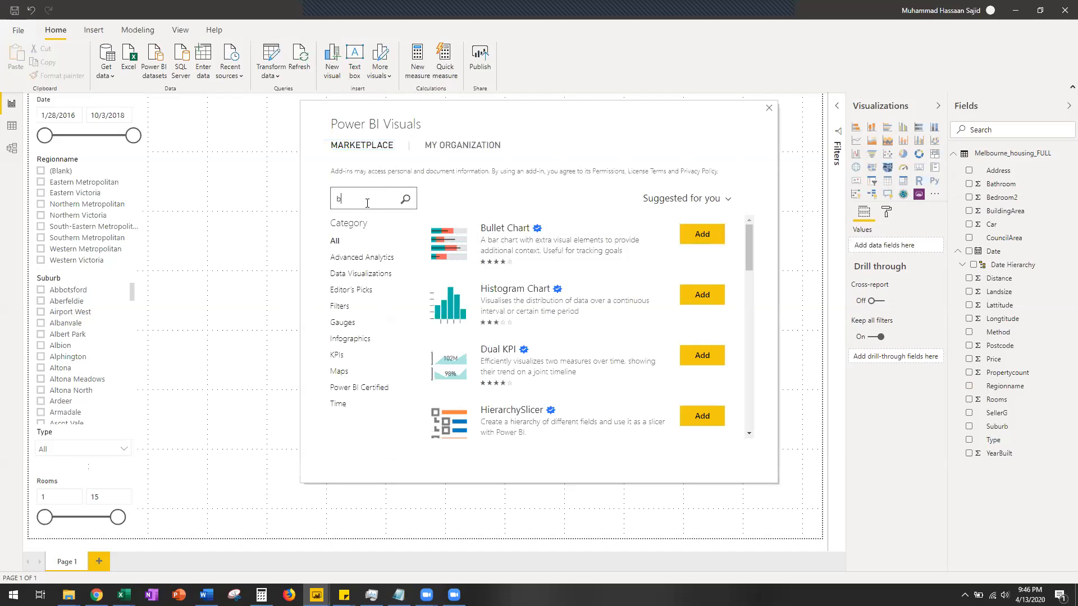
type("ox")
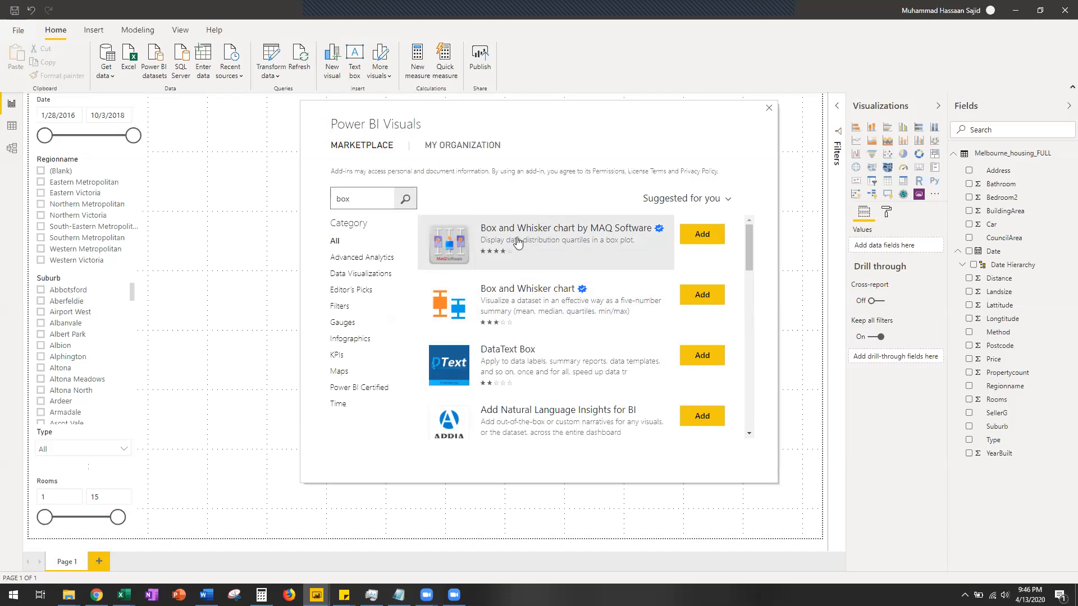
left_click(553, 243)
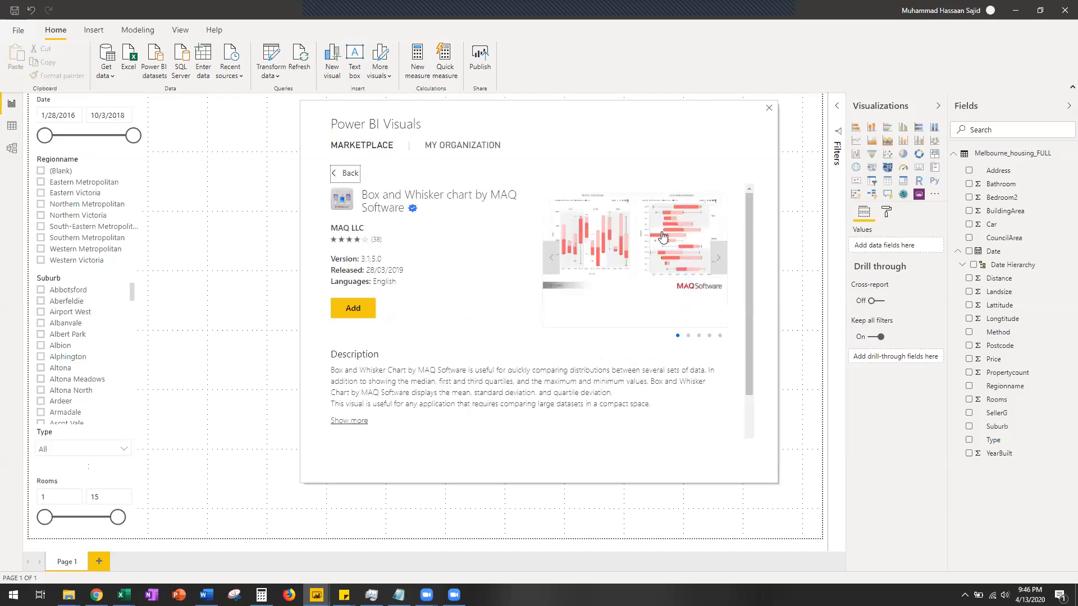
left_click(354, 311)
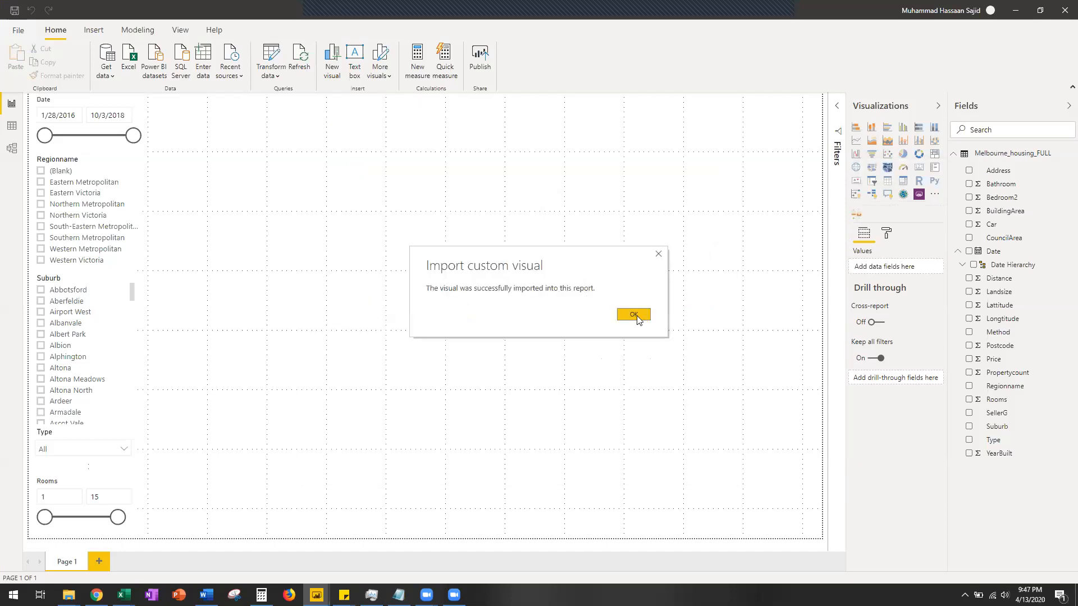
left_click(635, 315)
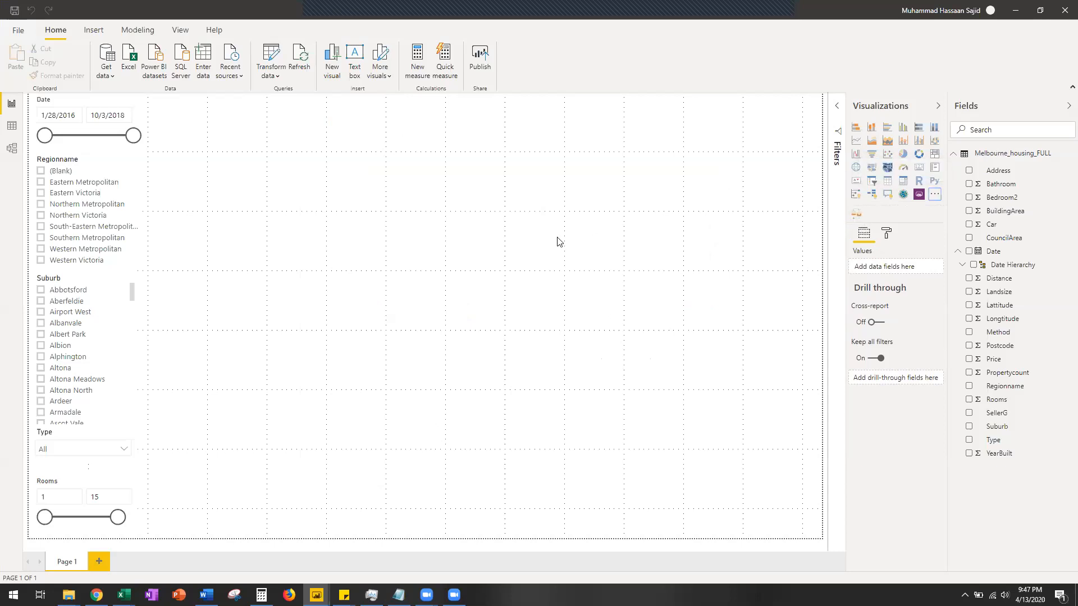
Step: Add the imported box and whisker visual beside the slicers and enlarge it to reach the page's far edge
left_click(858, 218)
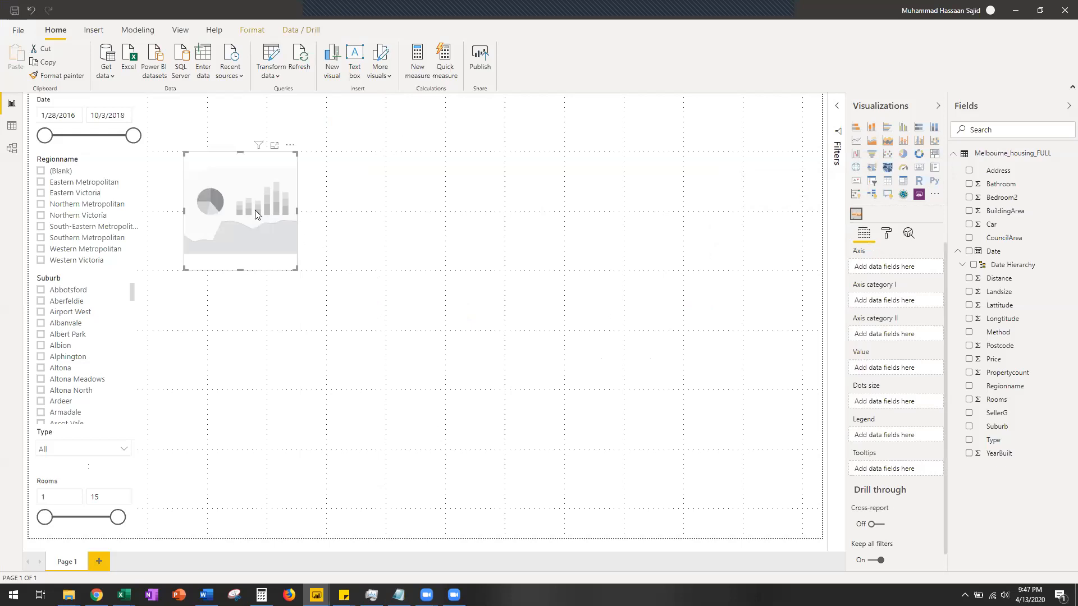
left_click_drag(224, 159, 188, 204)
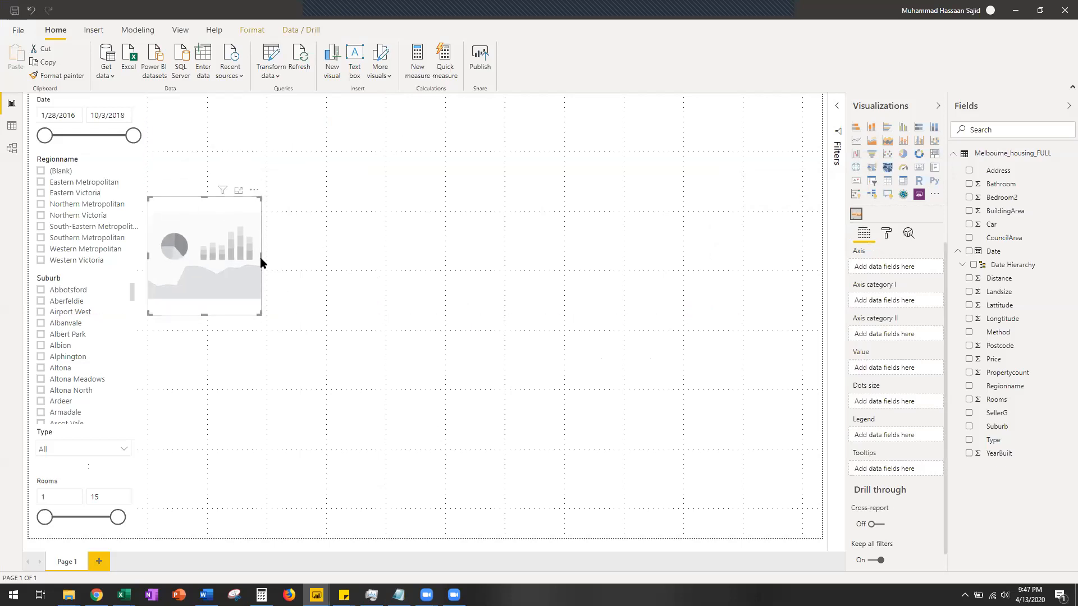
left_click_drag(260, 255, 672, 255)
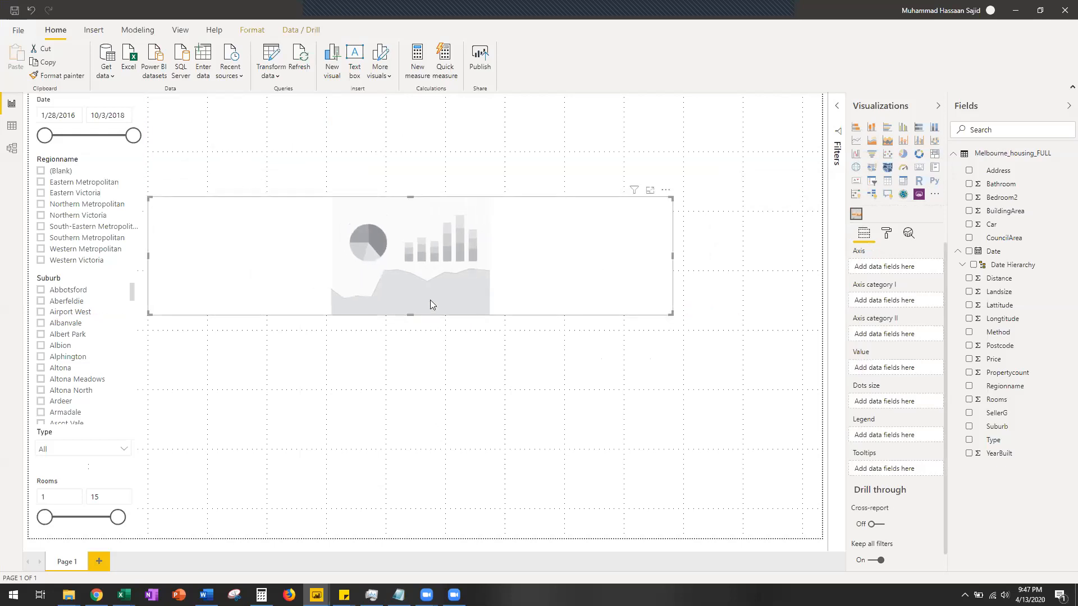
left_click_drag(410, 314, 410, 323)
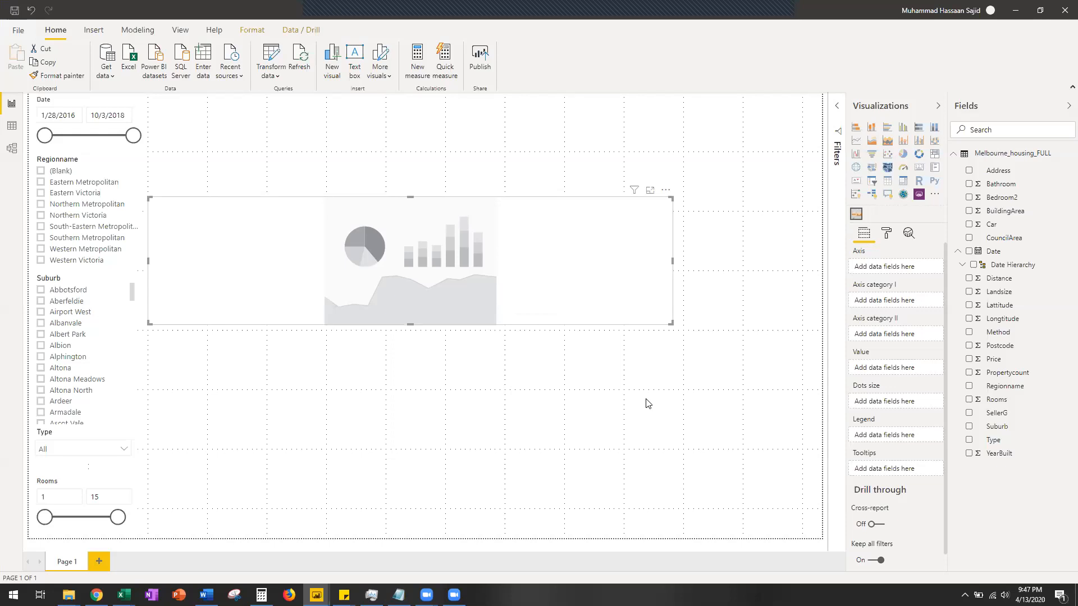
left_click_drag(672, 324, 705, 346)
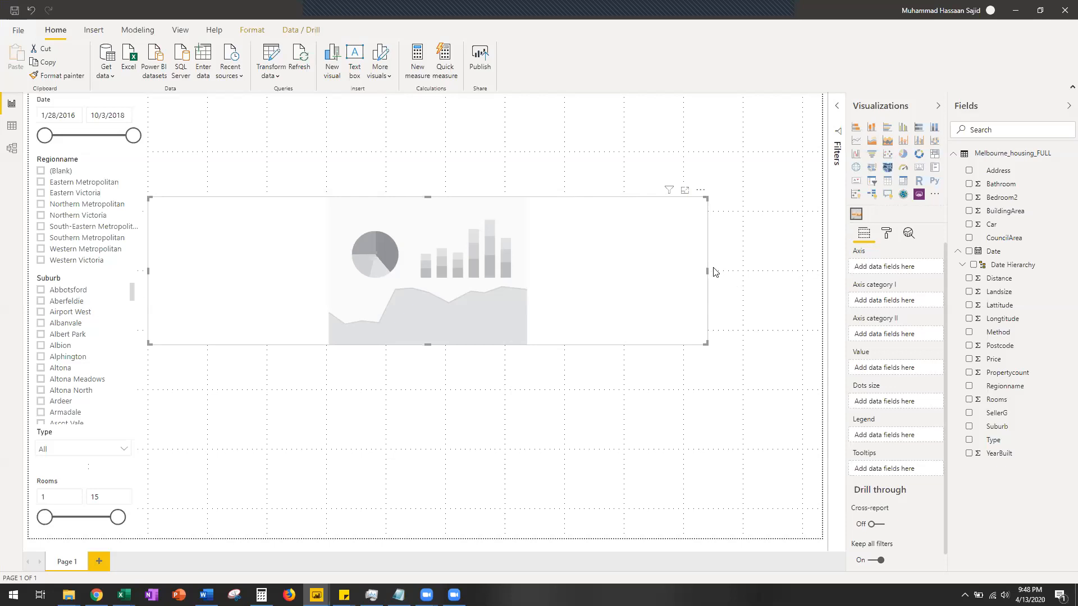
left_click_drag(707, 271, 820, 281)
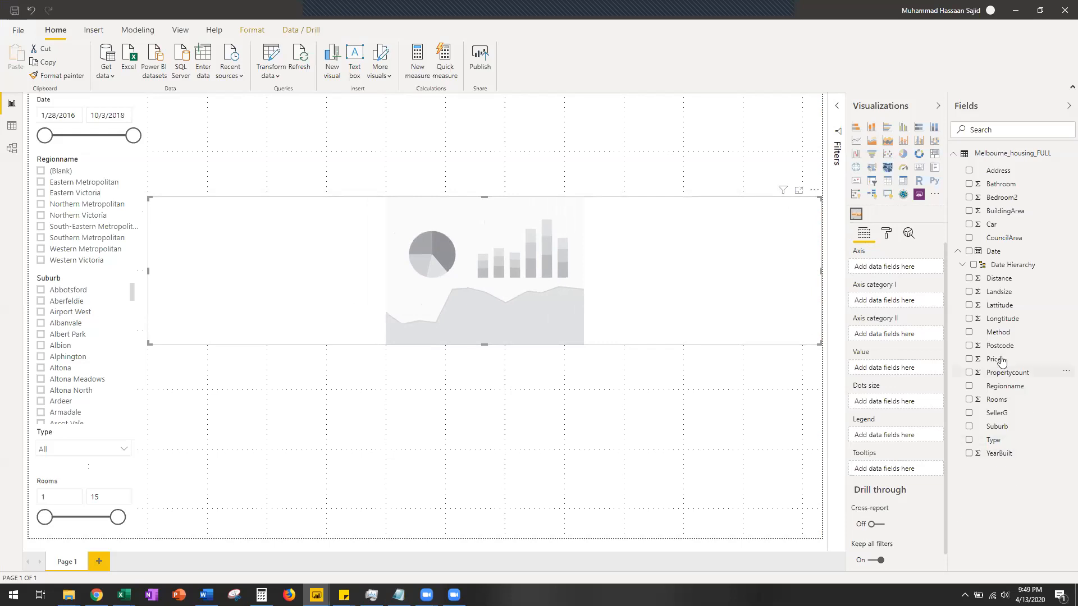
Step: Assign Price as the box and whisker chart's Value and Suburb as its Axis category I
left_click_drag(994, 360, 886, 369)
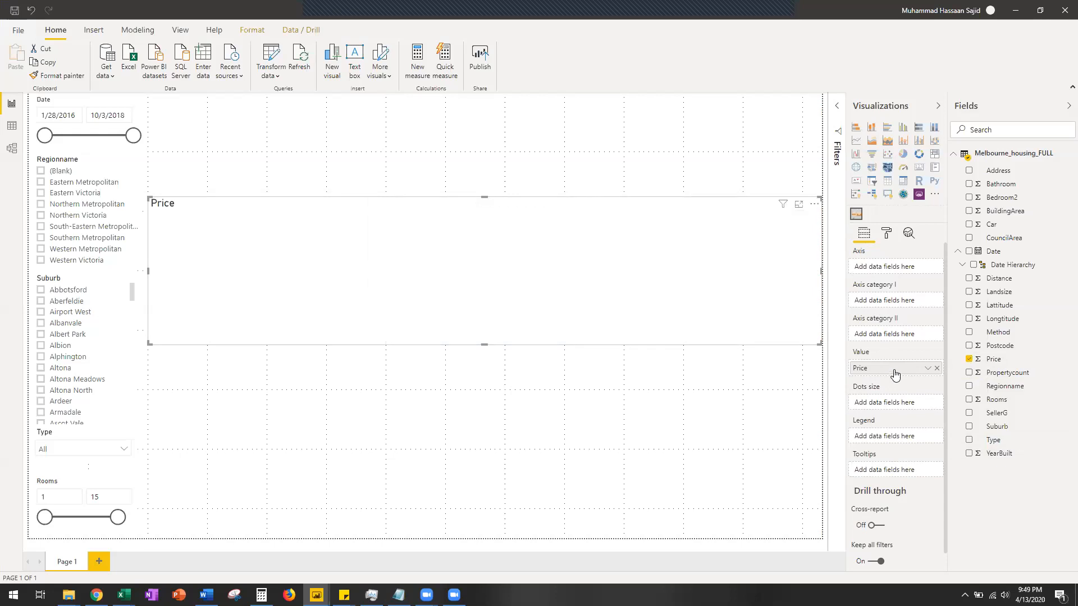
left_click_drag(1003, 426, 894, 303)
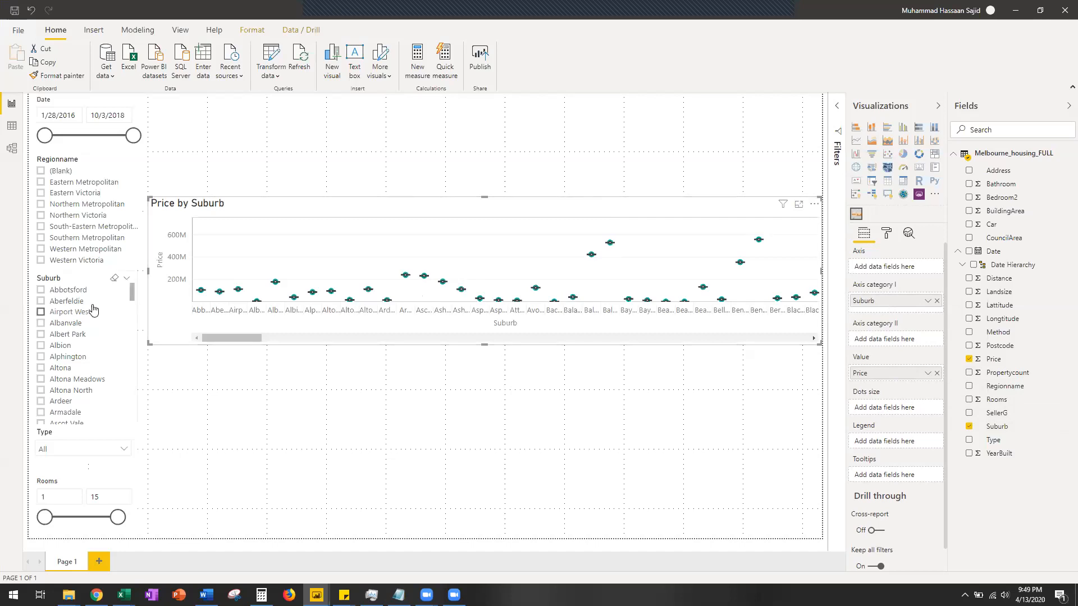
Step: Filter the report to the suburbs Altona and Altona North with the Suburb slicer
left_click(62, 372)
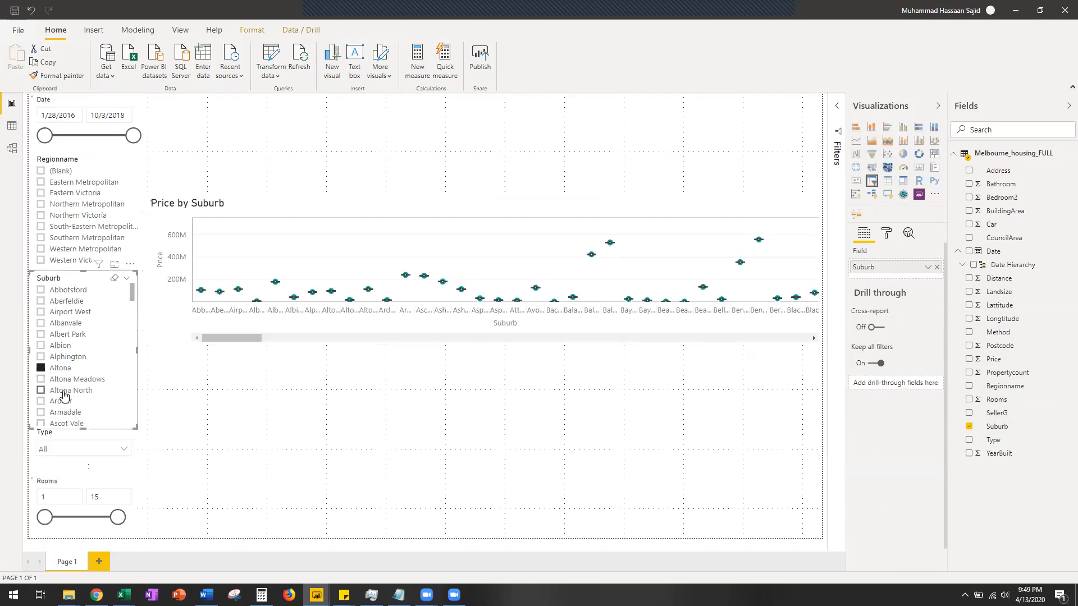
left_click(64, 393, "ctrl")
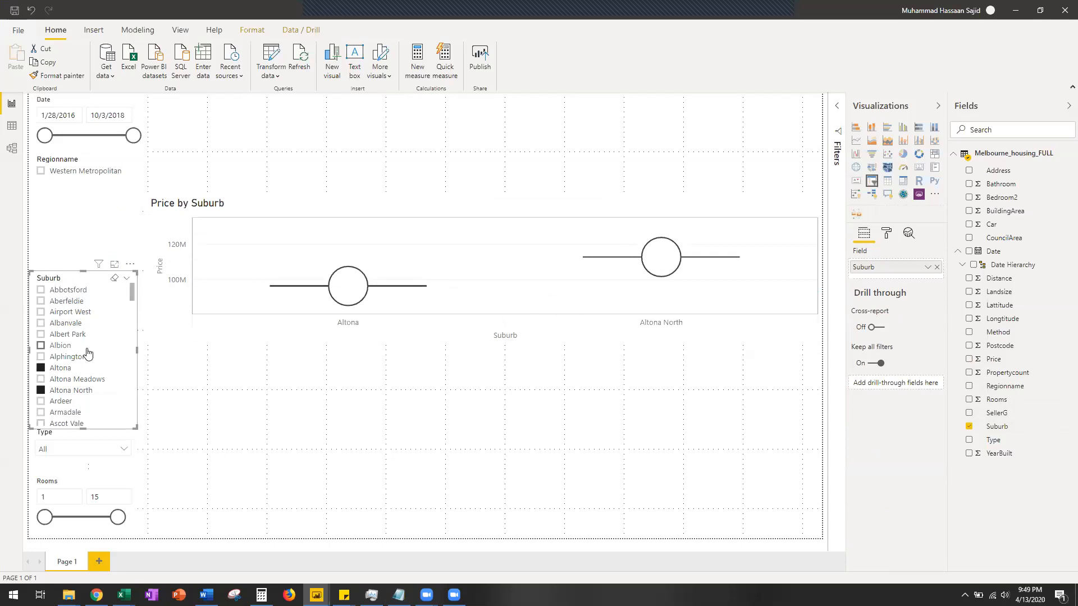
Step: Try Suburb as the chart's Axis to compare the result with using it as Axis category I, and move it back
left_click(458, 210)
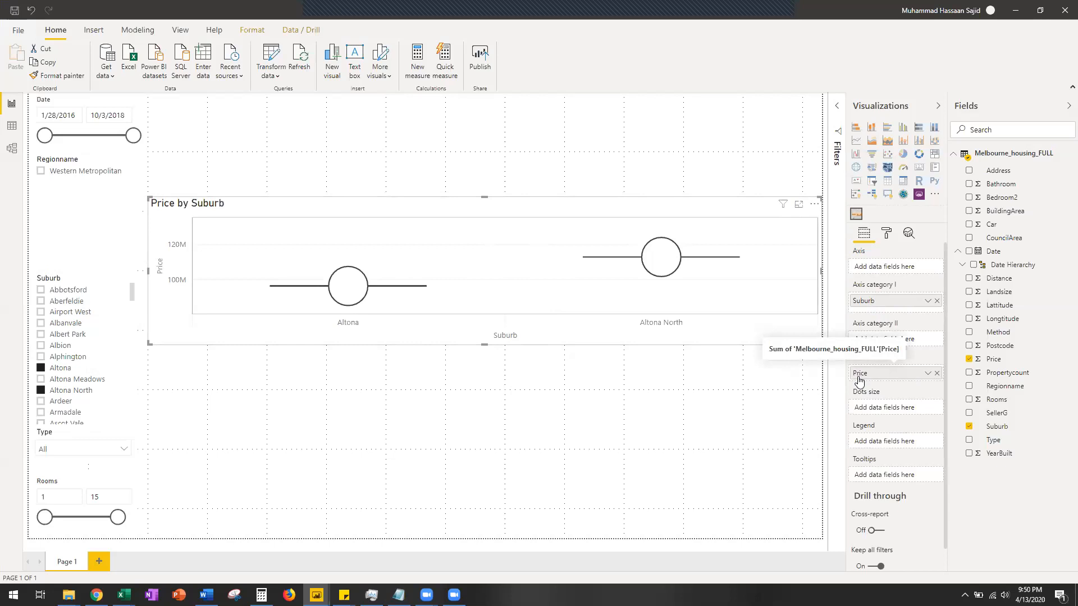
mouse_move(665, 253)
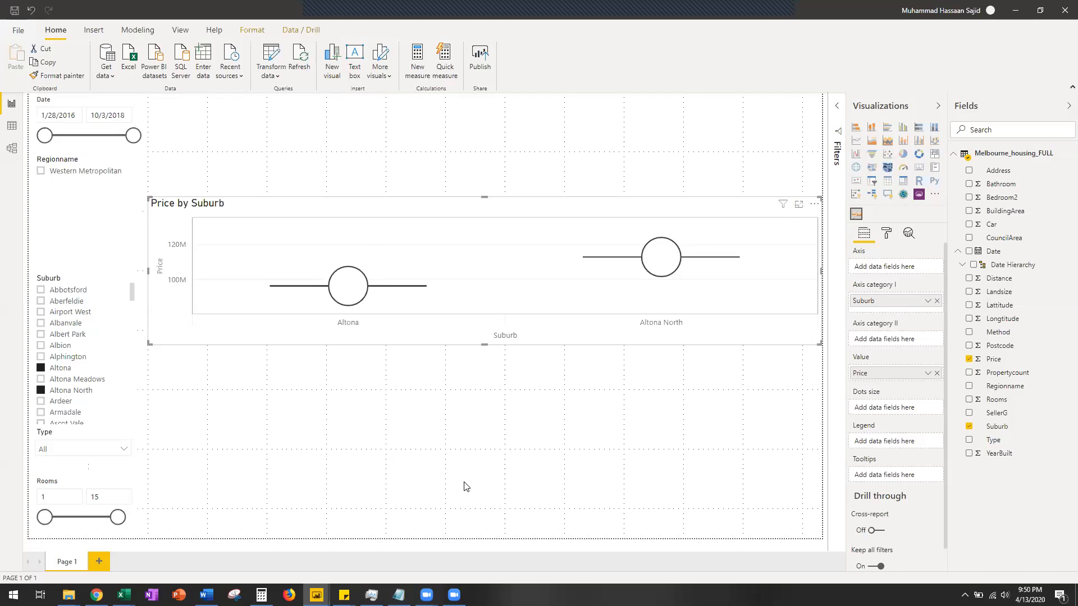
left_click_drag(874, 303, 880, 268)
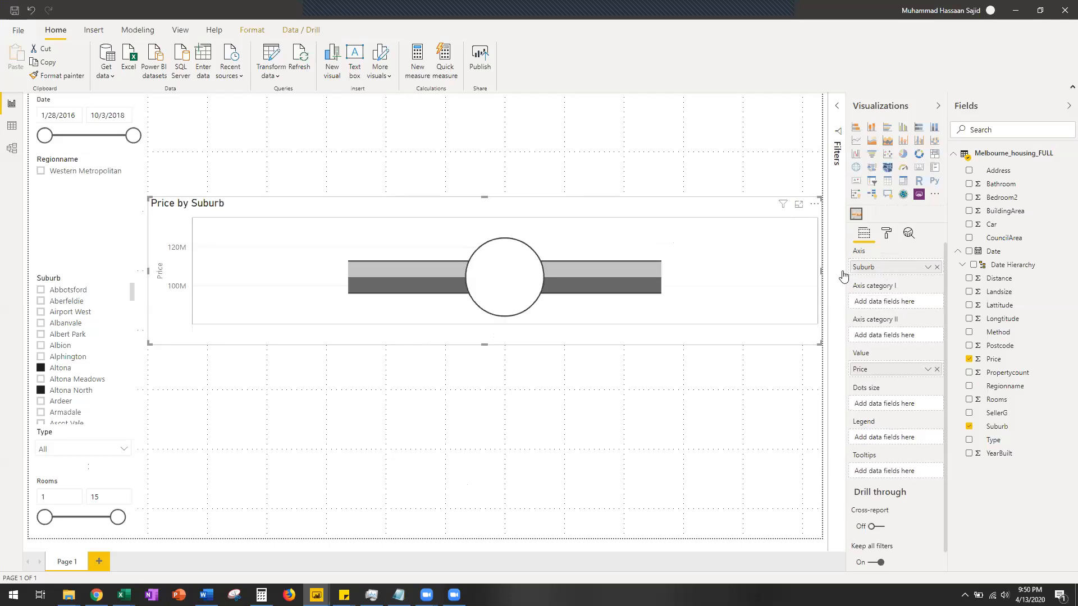
mouse_move(599, 273)
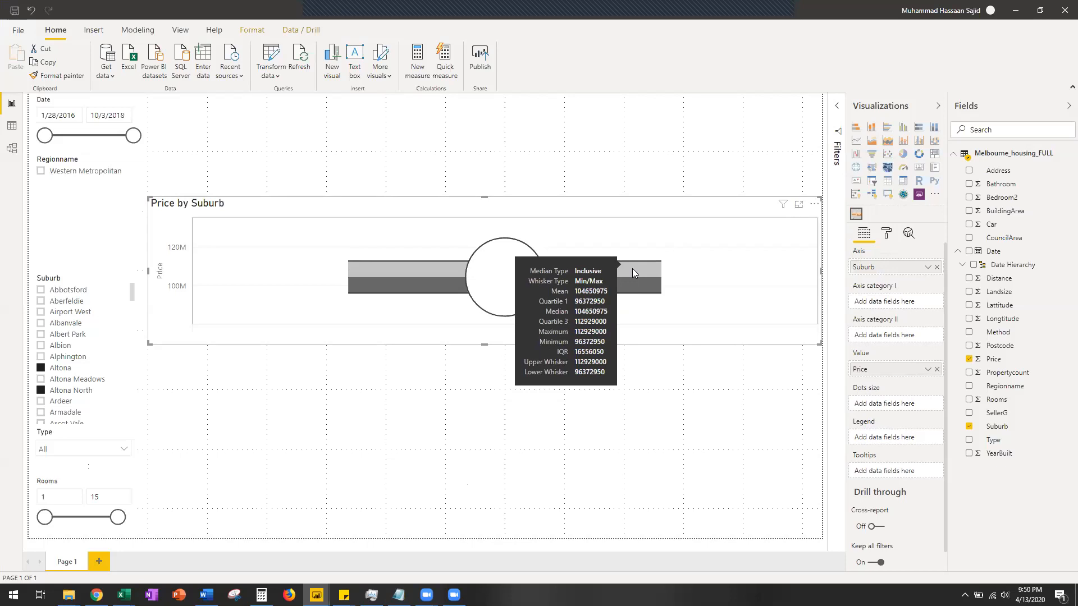
left_click_drag(899, 267, 898, 300)
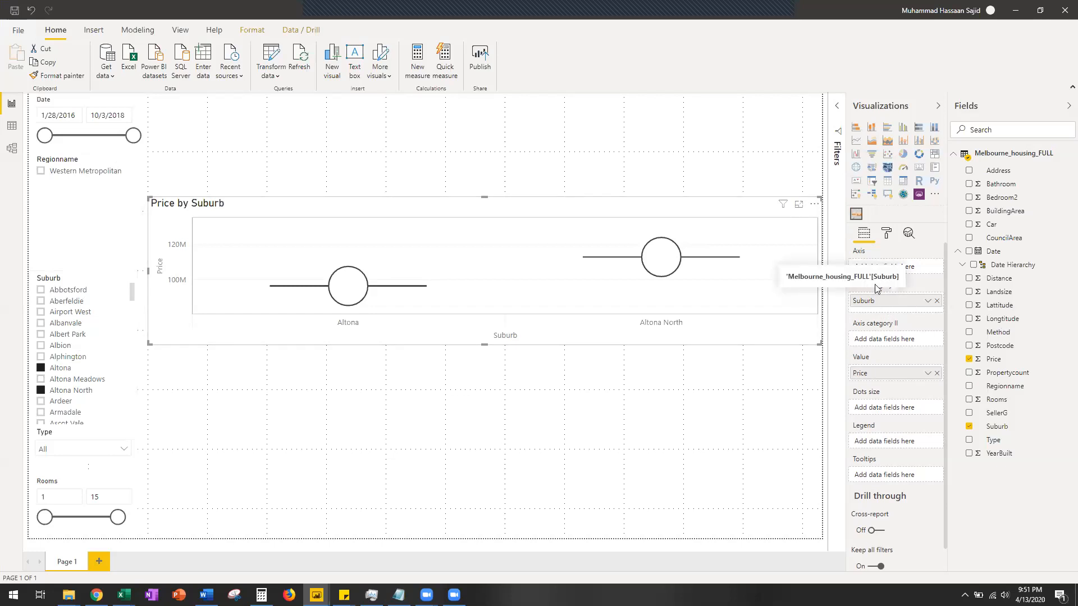
left_click_drag(891, 306, 884, 272)
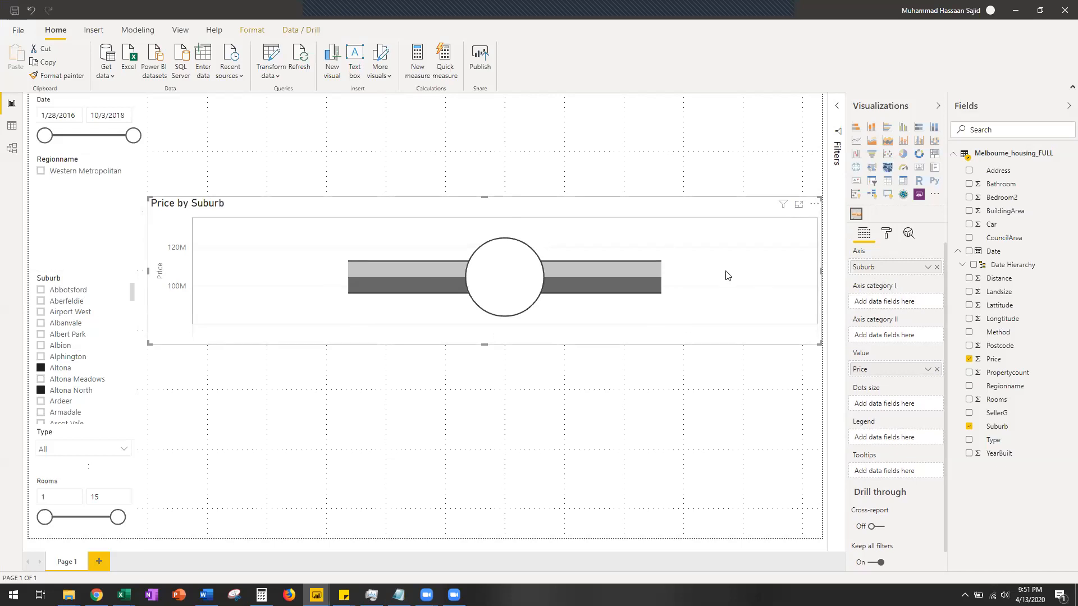
left_click_drag(881, 272, 883, 305)
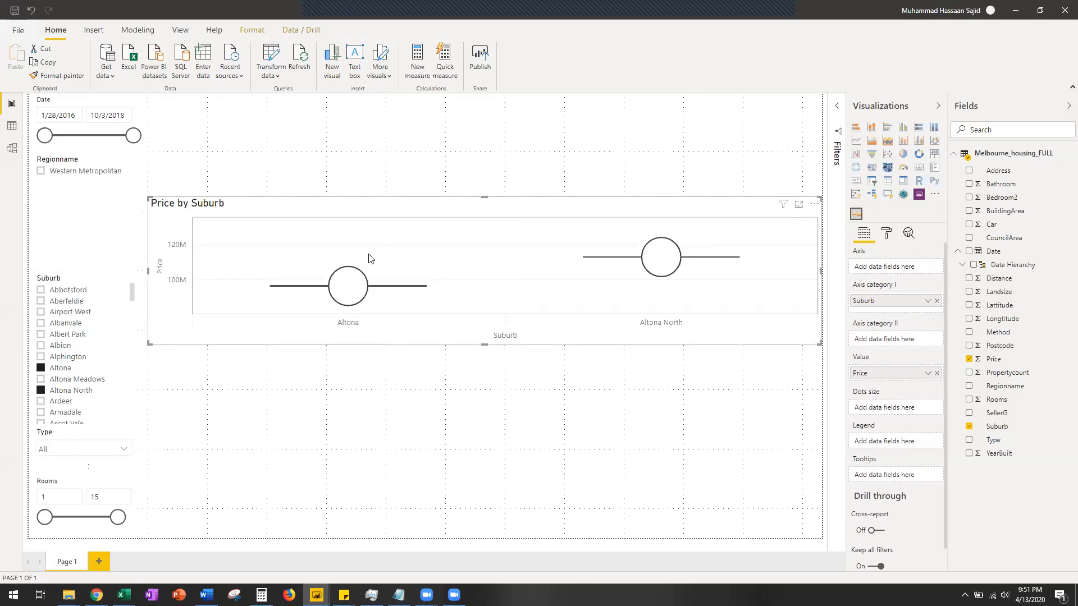
mouse_move(351, 287)
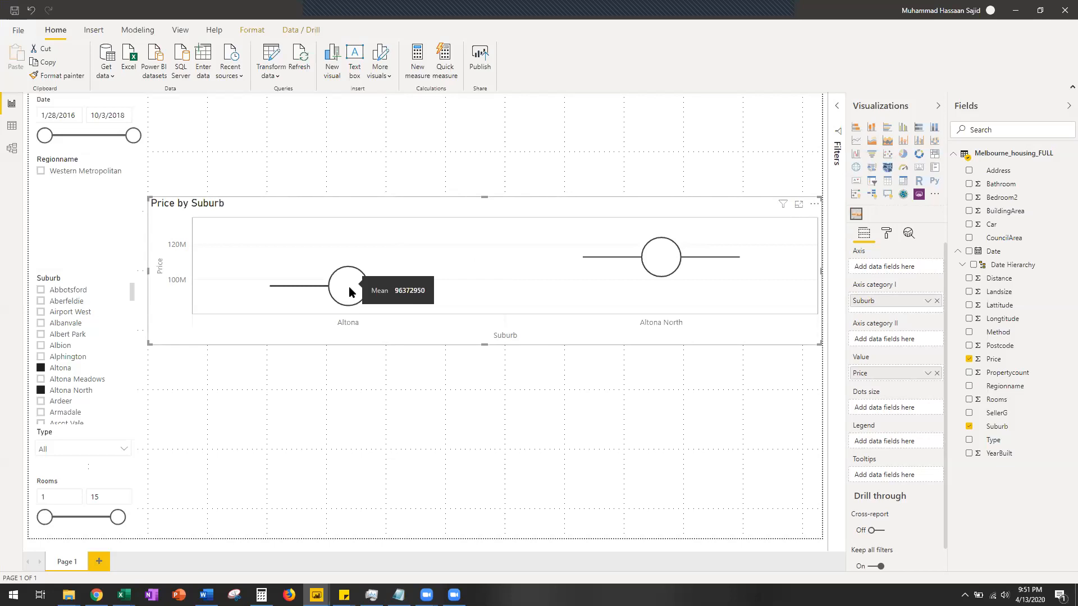
Step: Filter the report to property type h with the Type slicer
left_click(119, 451)
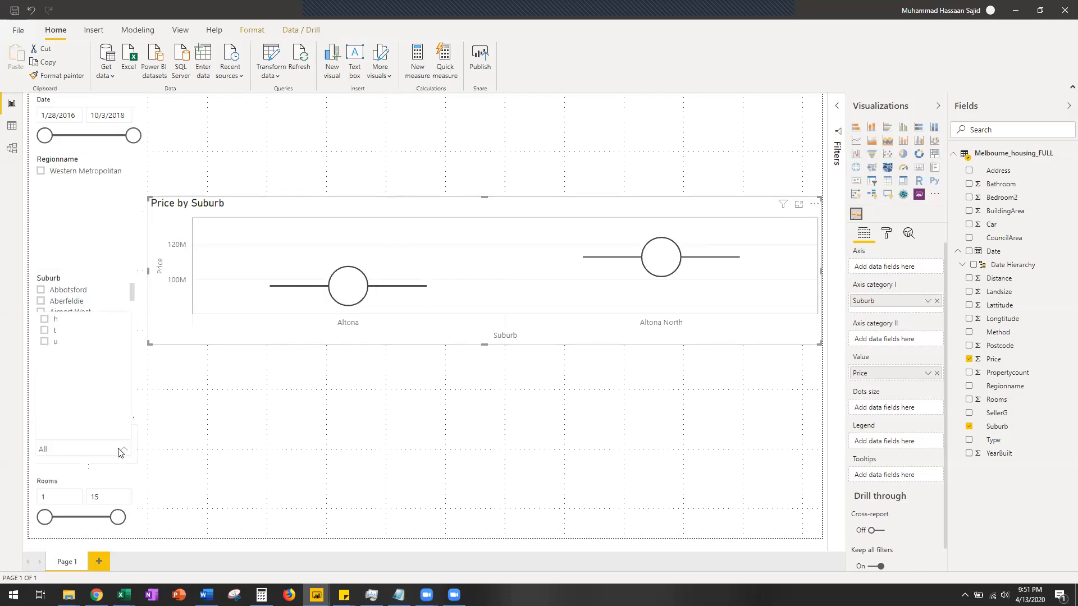
left_click(44, 320)
left_click(205, 466)
left_click(204, 466)
Step: Narrow the Rooms slicer to a range of 3 to 3
left_click_drag(44, 517, 52, 517)
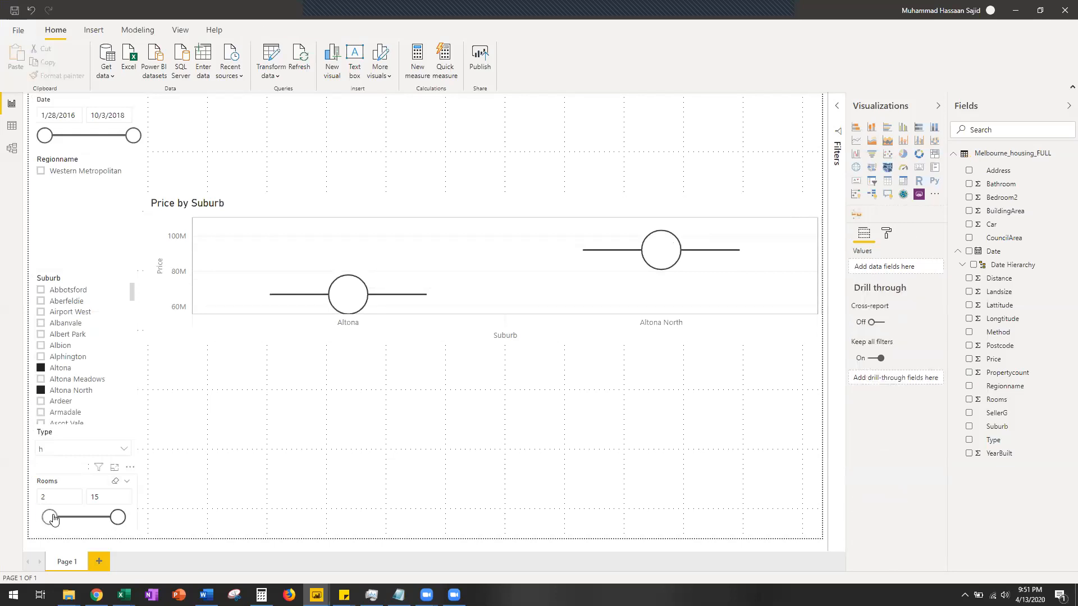
left_click_drag(117, 517, 253, 495)
left_click_drag(122, 518, 55, 517)
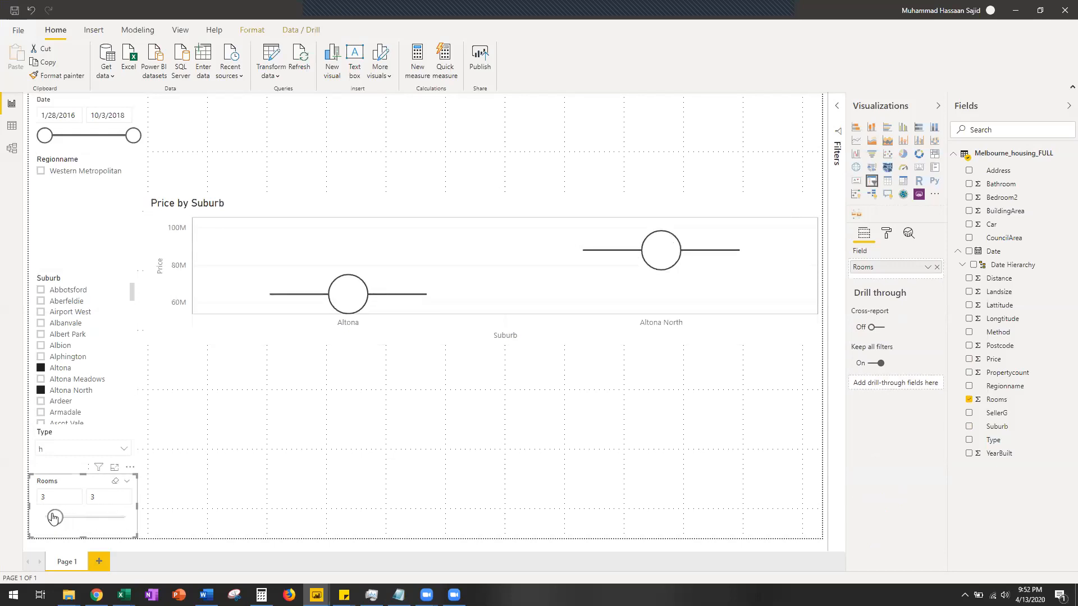
left_click(279, 449)
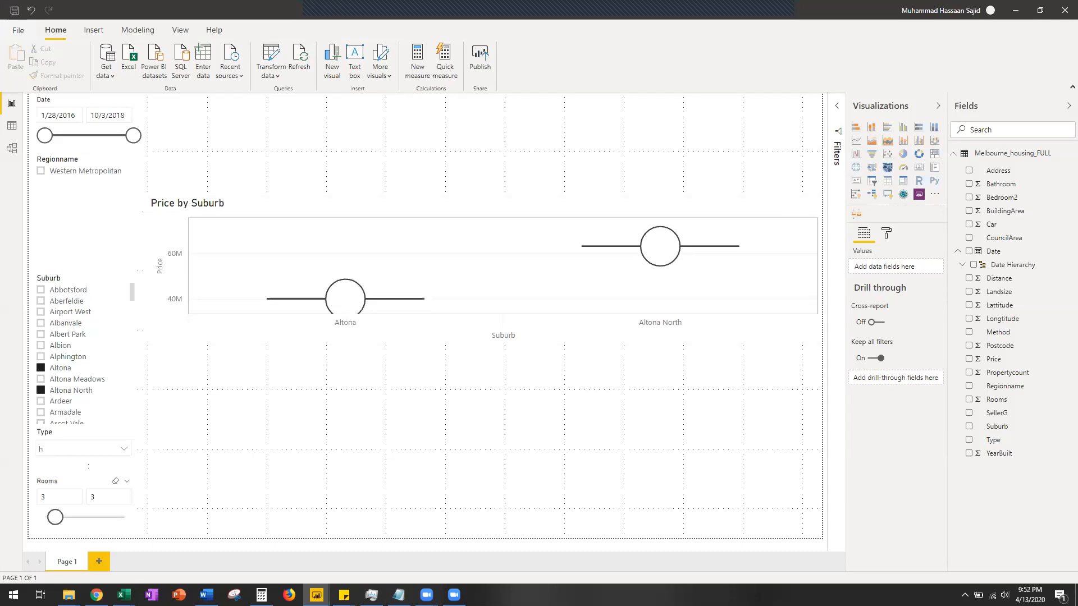
Step: Look at the Melbourne housing workbook in Excel, and return to Power BI to inspect the chart for both suburbs
key("alt+Tab")
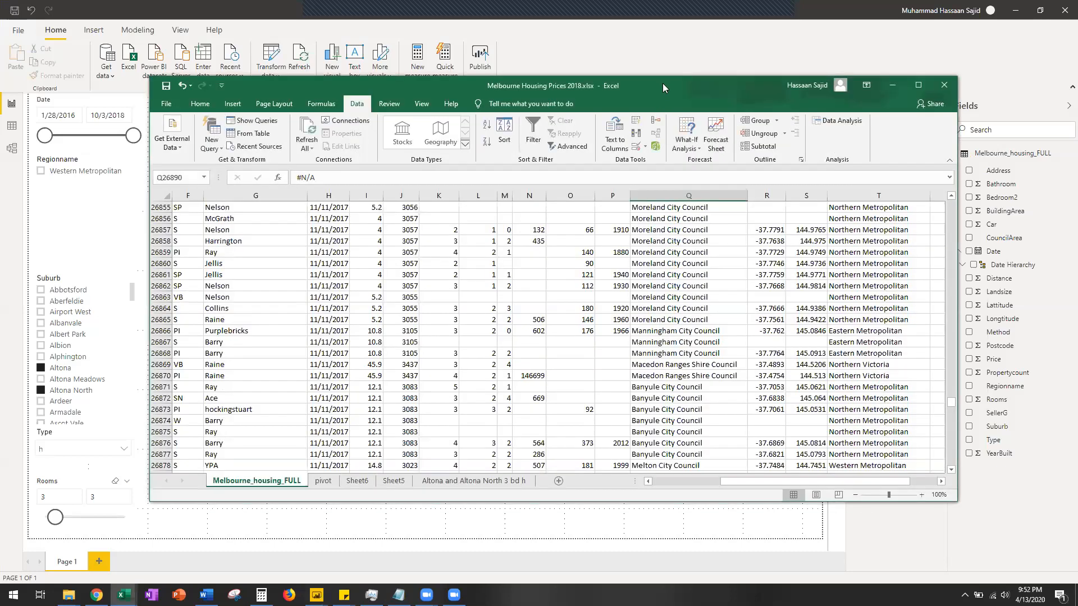
key("alt+Tab")
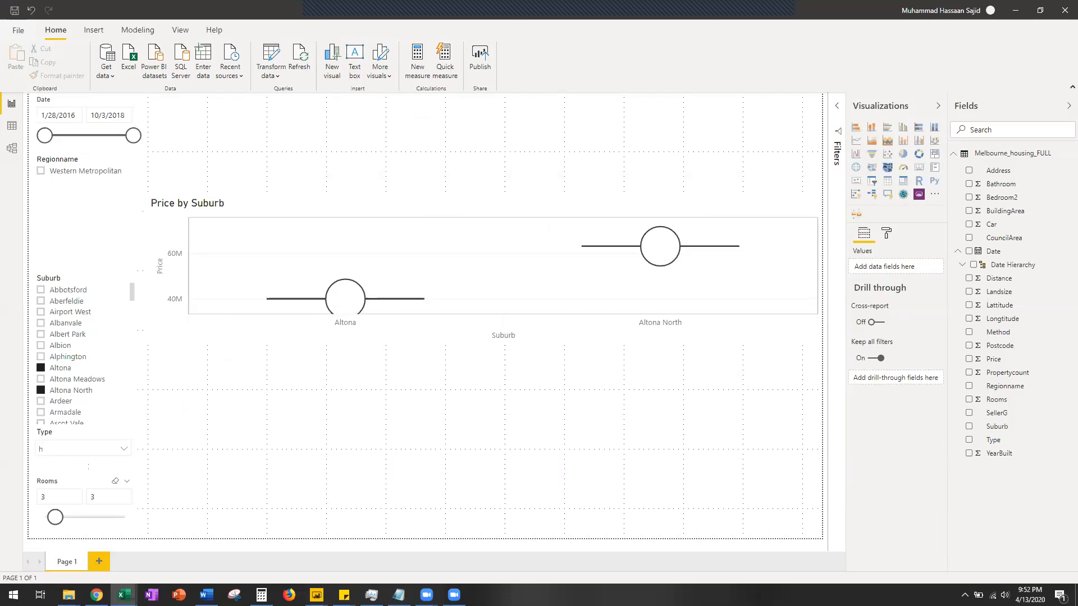
mouse_move(347, 302)
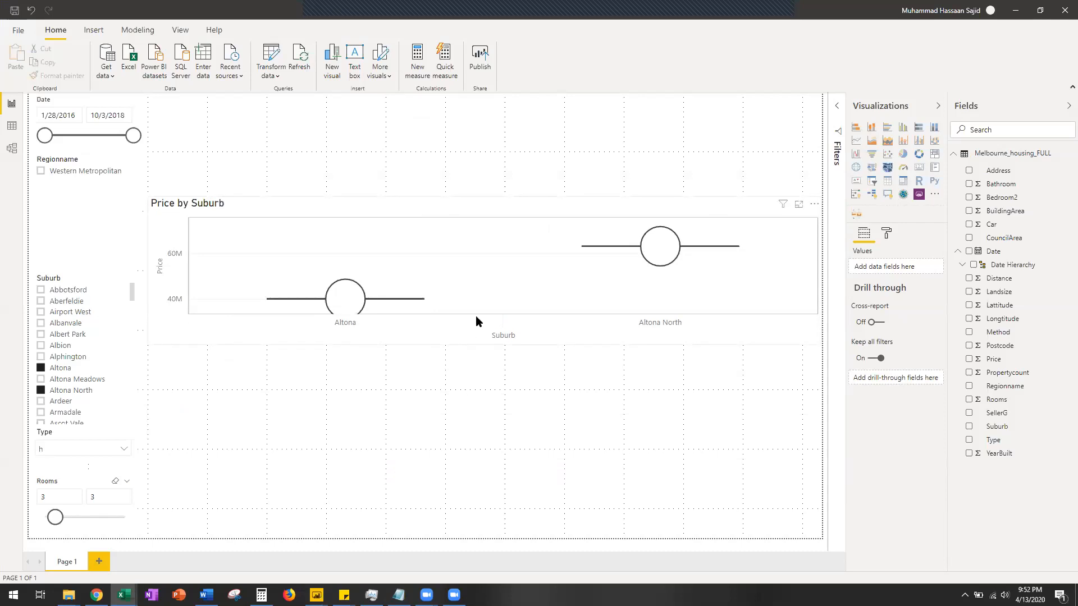
left_click(582, 260)
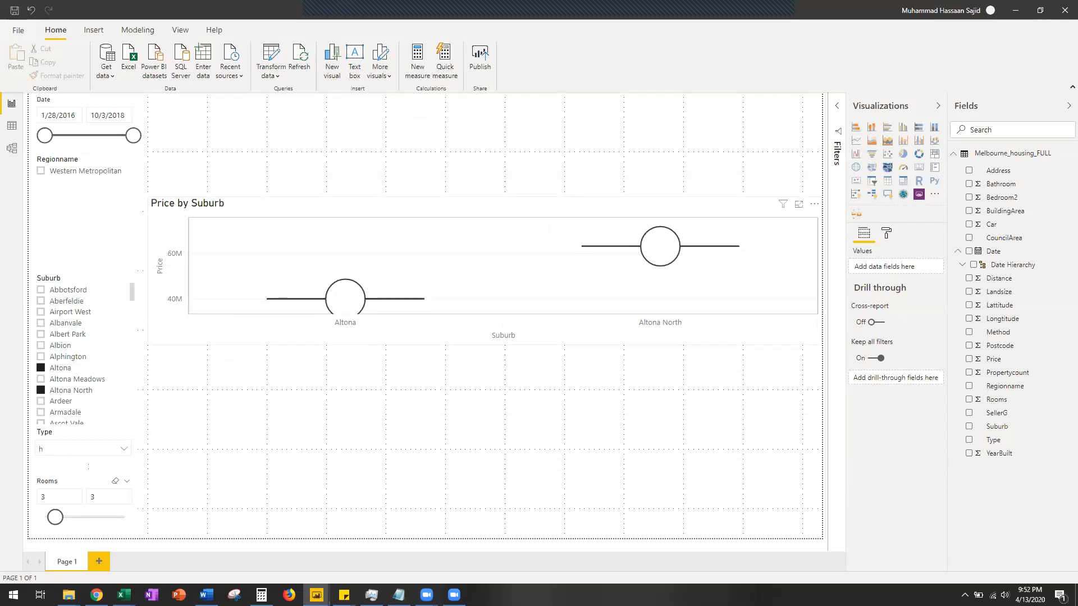
Step: Show the aggregation options for Price in the box and whisker chart's Value field
left_click(581, 269)
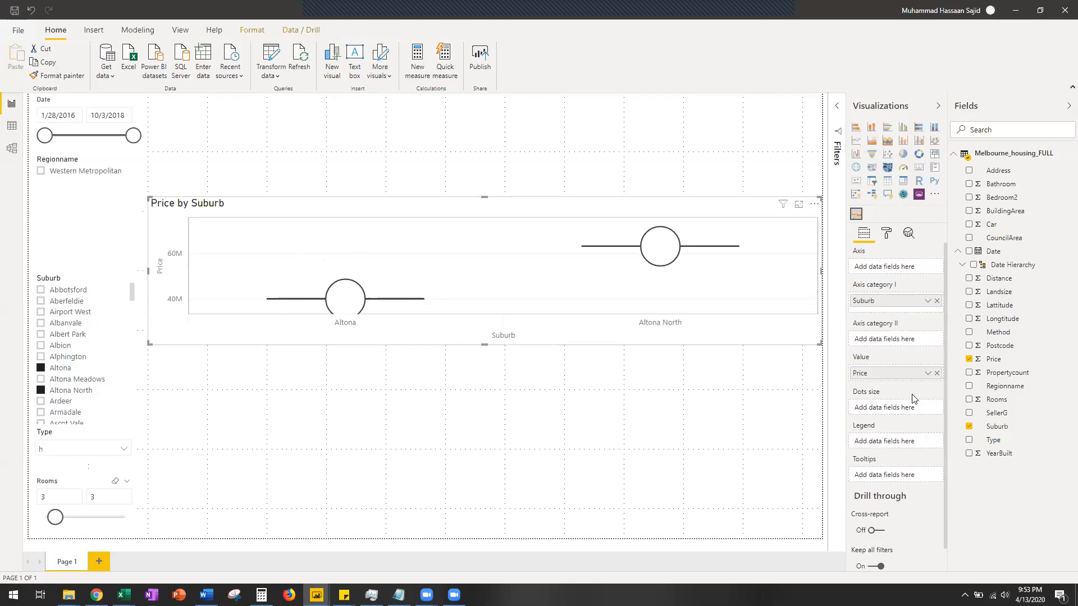
left_click(928, 373)
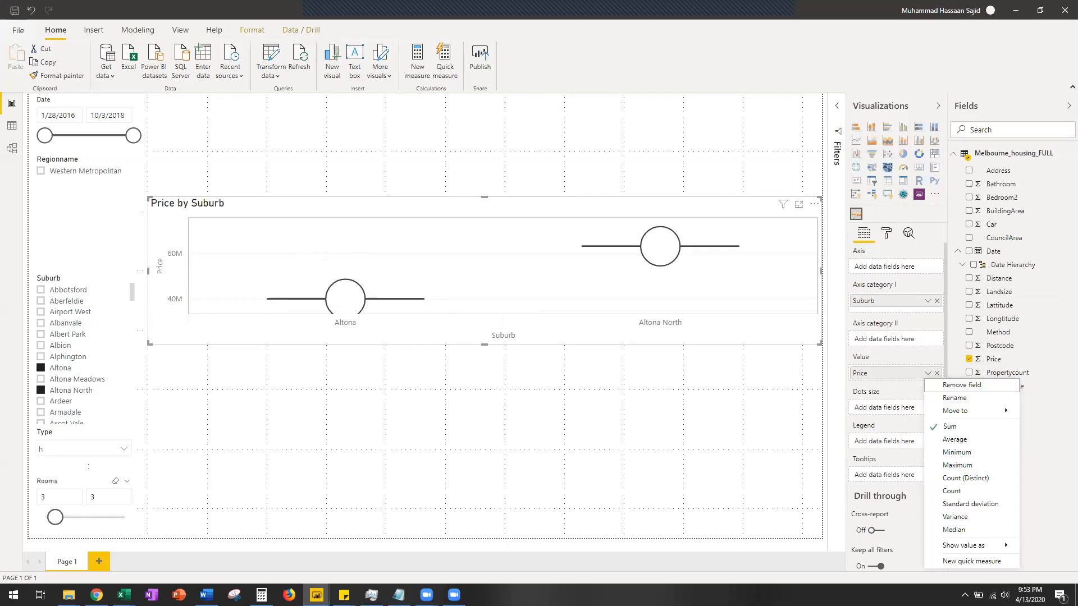
Step: Switch to the Excel workbook and move the box and whisker chart away from the Altona_H and Altona North_H price columns
key("alt+Tab")
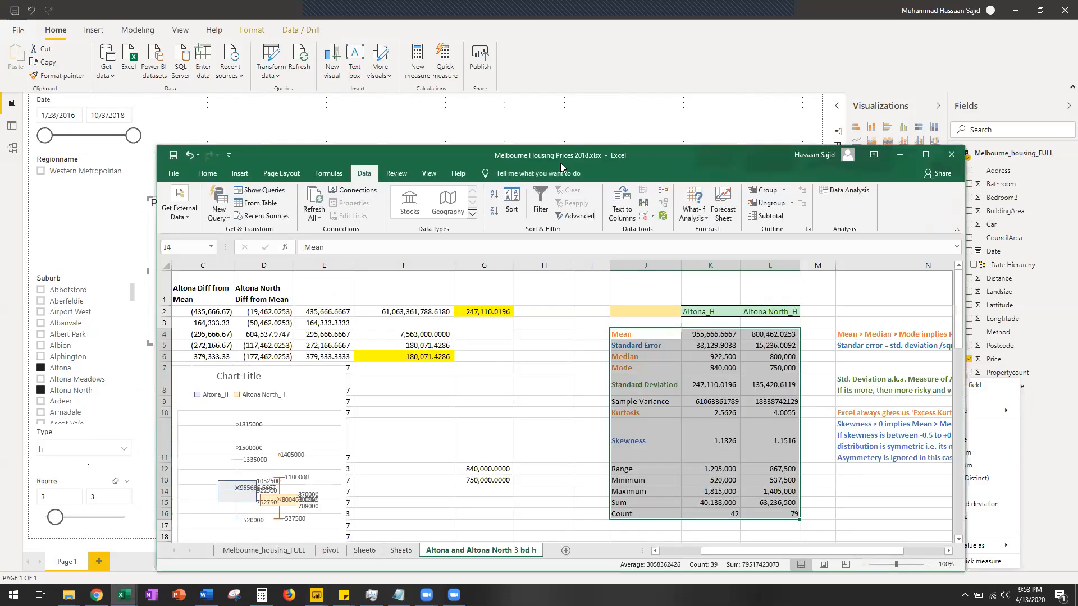
double_click(560, 162)
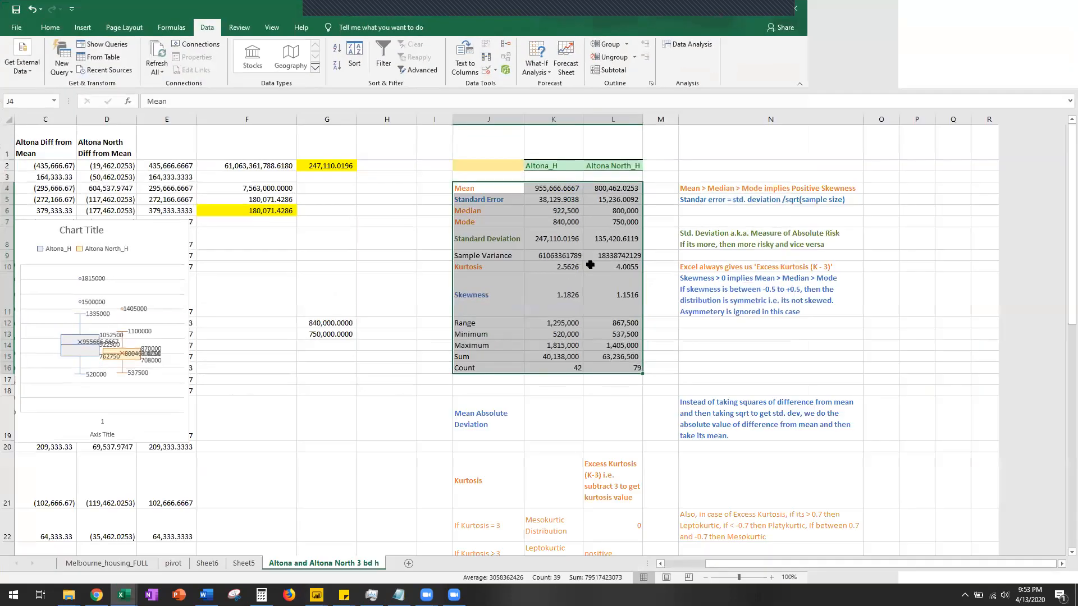
left_click_drag(763, 569, 722, 568)
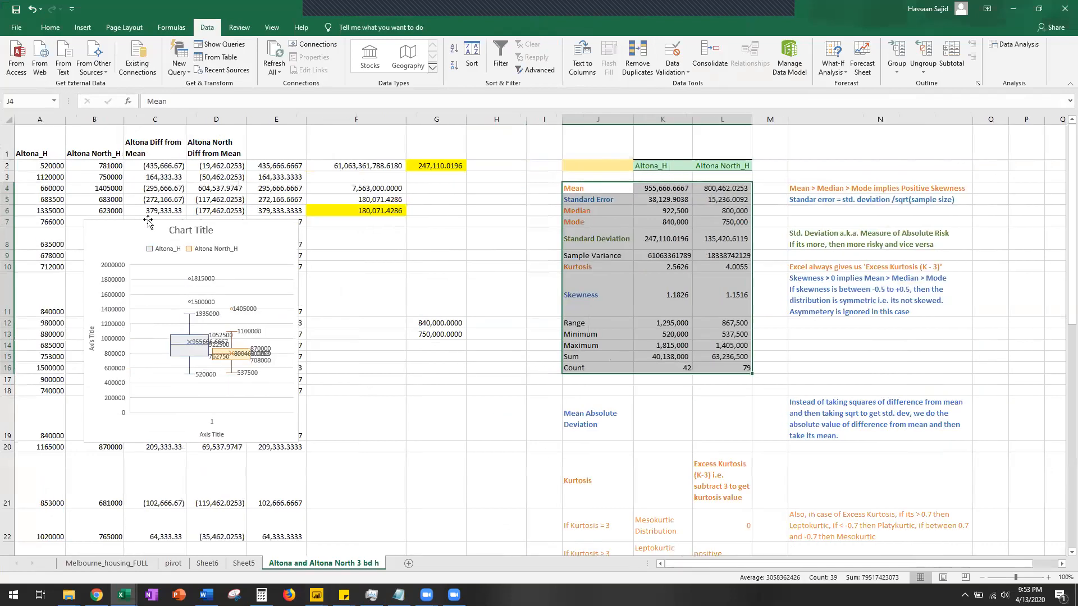
left_click(271, 234)
left_click_drag(271, 234, 386, 244)
Step: Select the Altona_H prices in A2:A43, and return to Power BI to compare them with the Altona box in the chart
left_click_drag(42, 166, 48, 354)
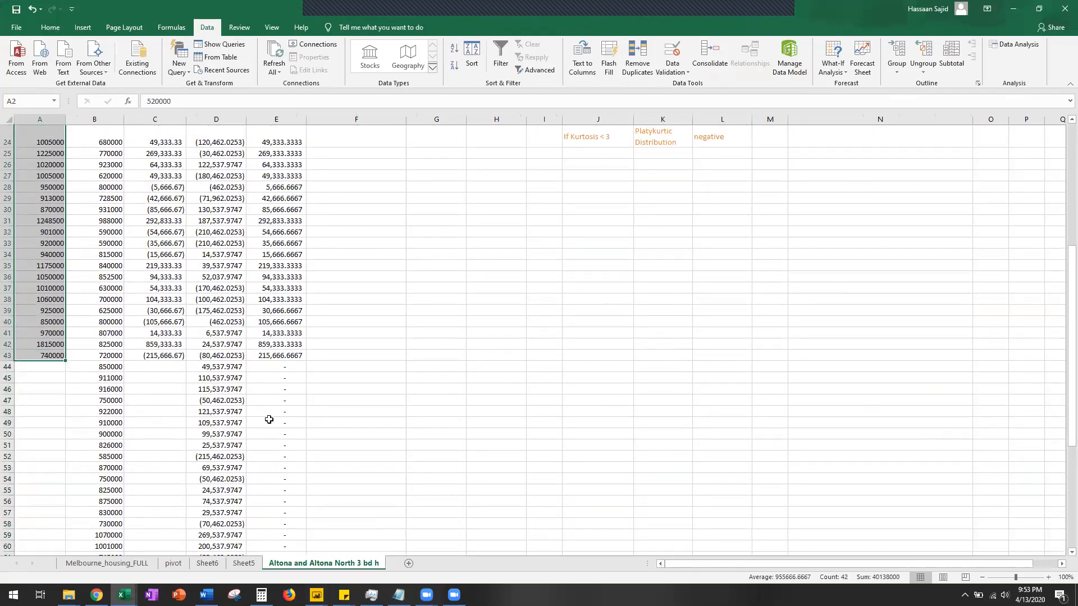
scroll(799, 300, "up", 8)
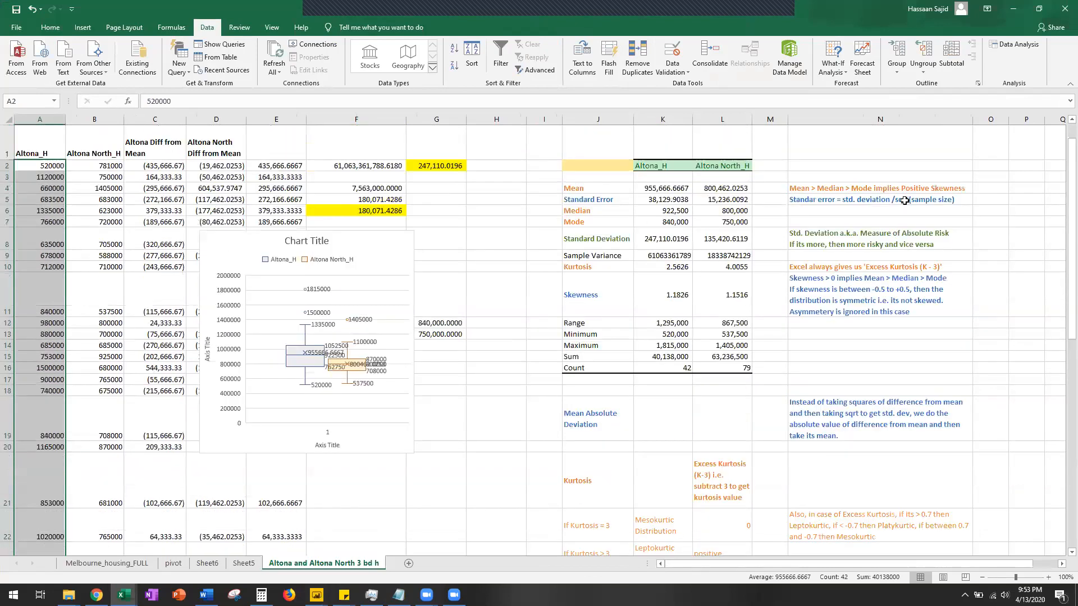
left_click(1014, 9)
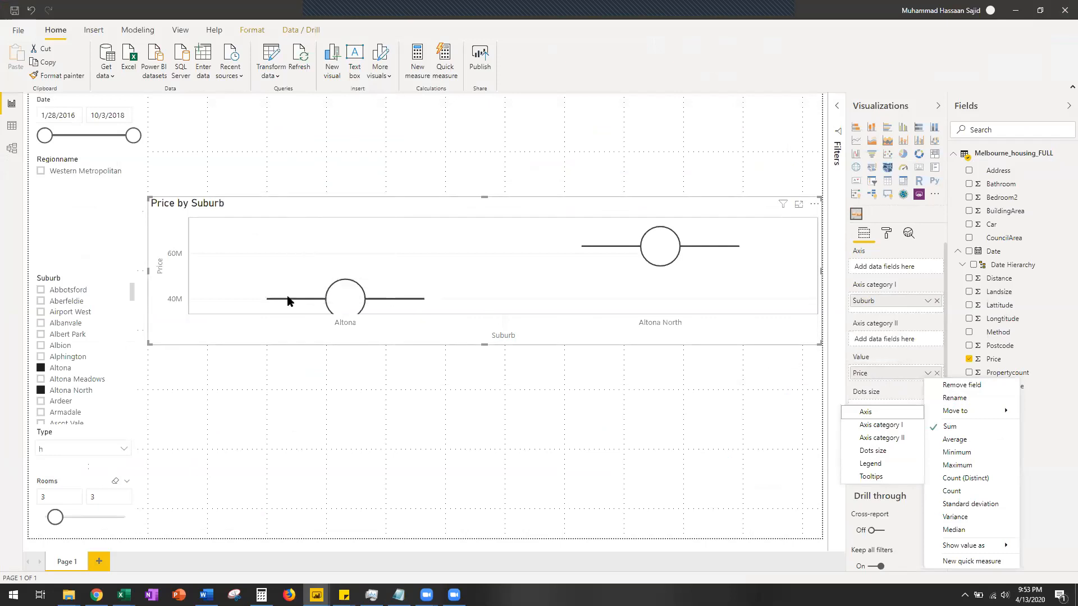
mouse_move(313, 305)
key("Escape")
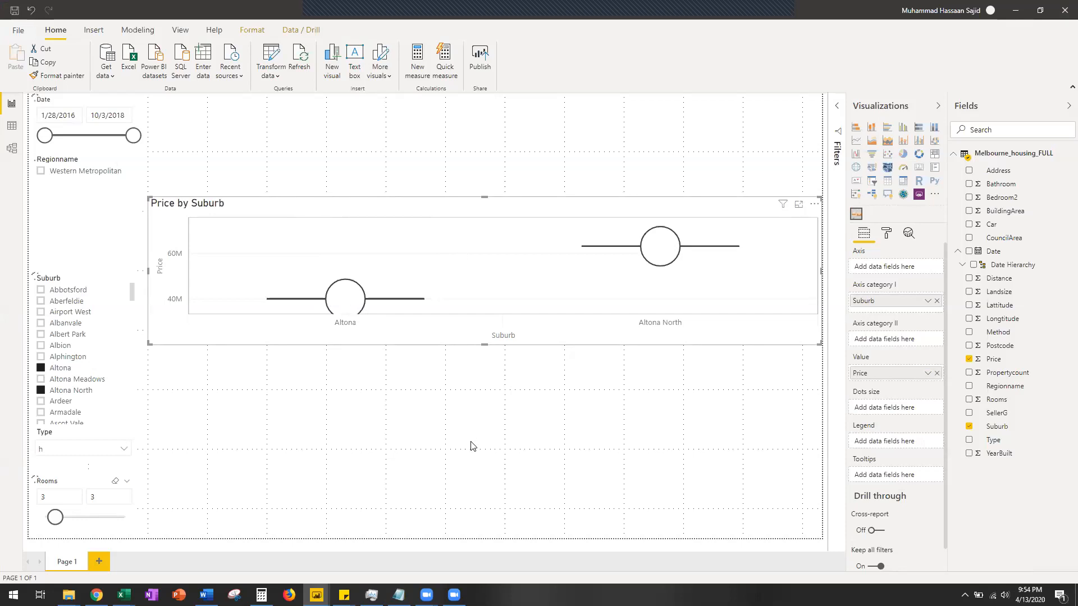
left_click(468, 389)
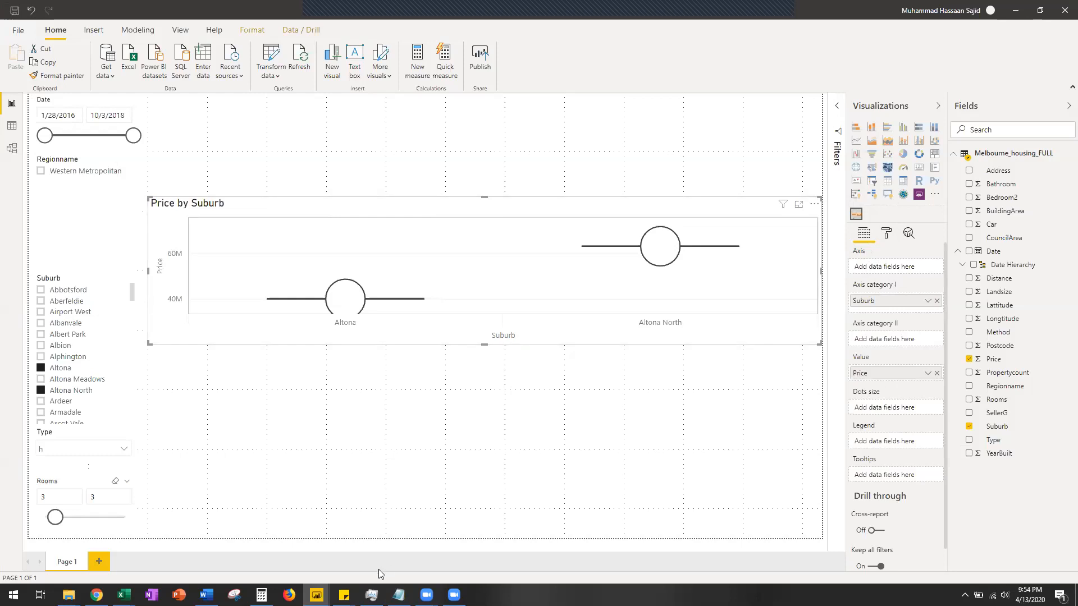
Step: Switch Power BI to Data view, and go to the start of the Melbourne_housing_FULL sheet in Excel
left_click(12, 128)
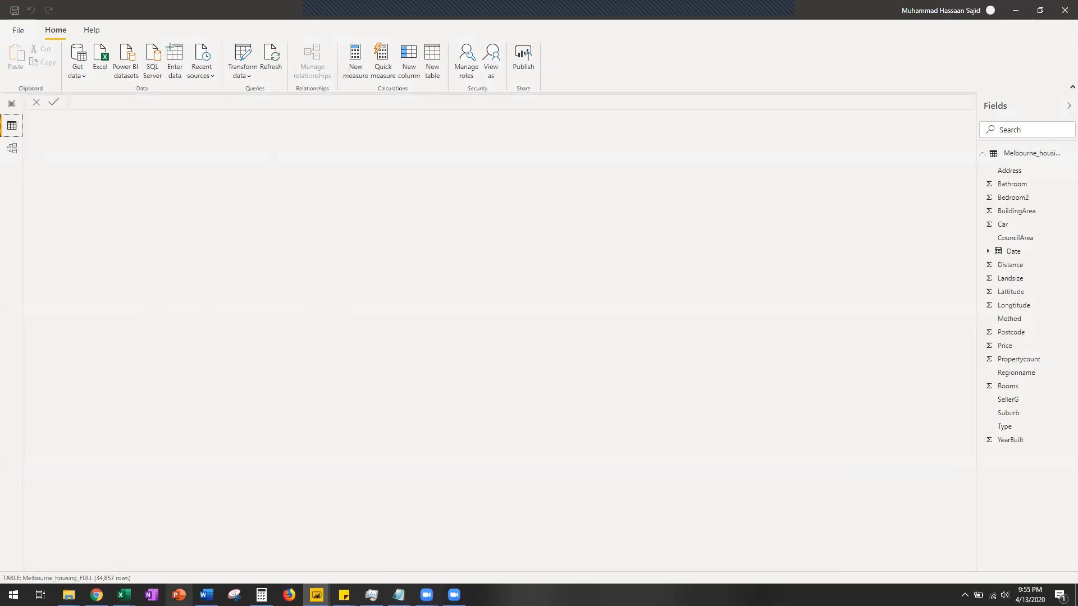
mouse_move(124, 595)
left_click(187, 545)
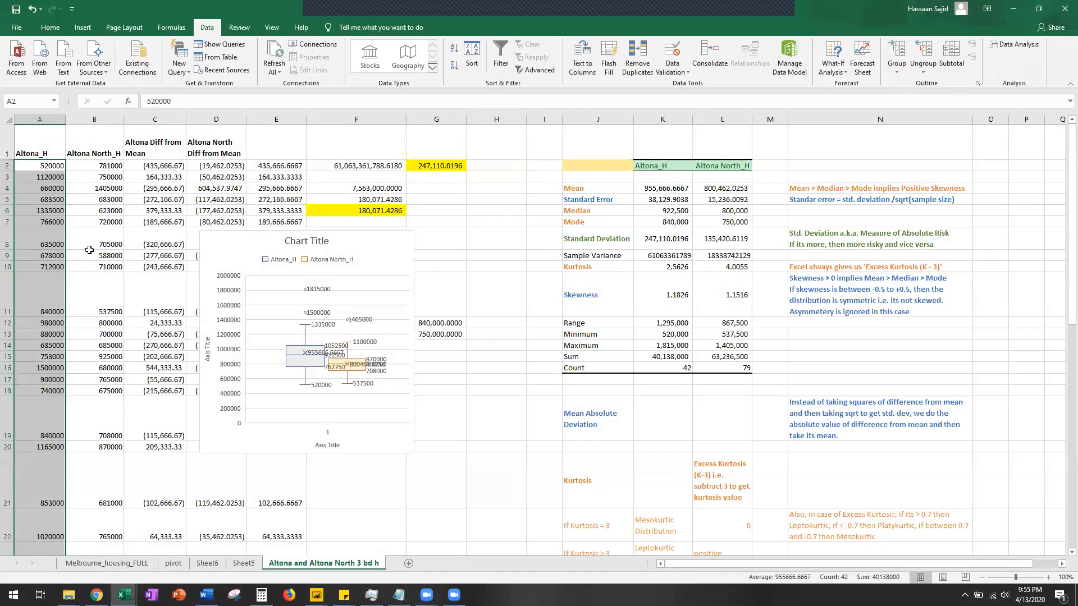
left_click(106, 564)
scroll(166, 217, "up", 15)
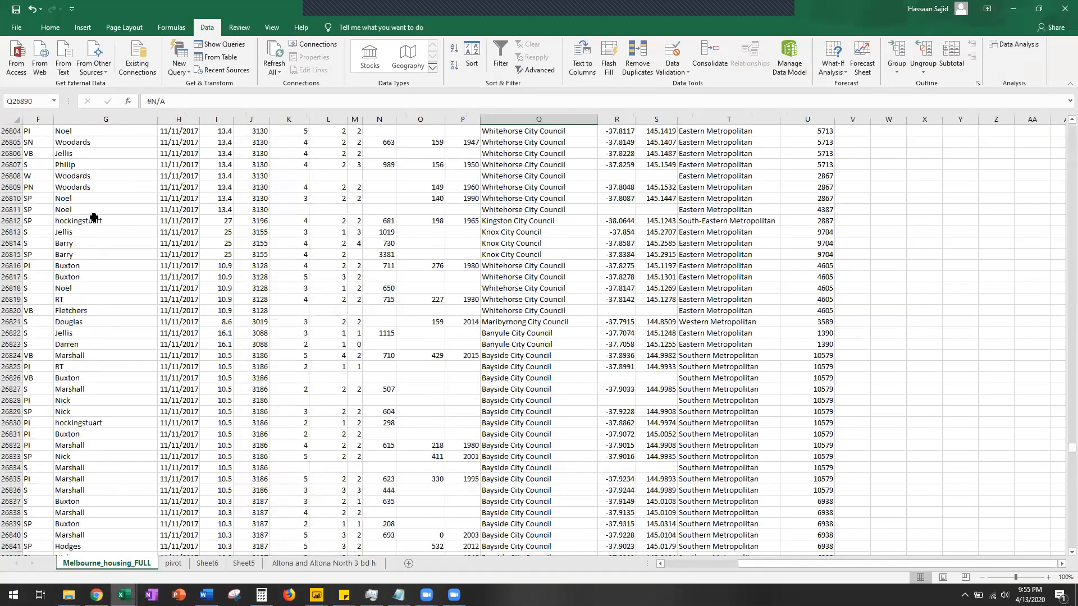
key("ctrl+Home")
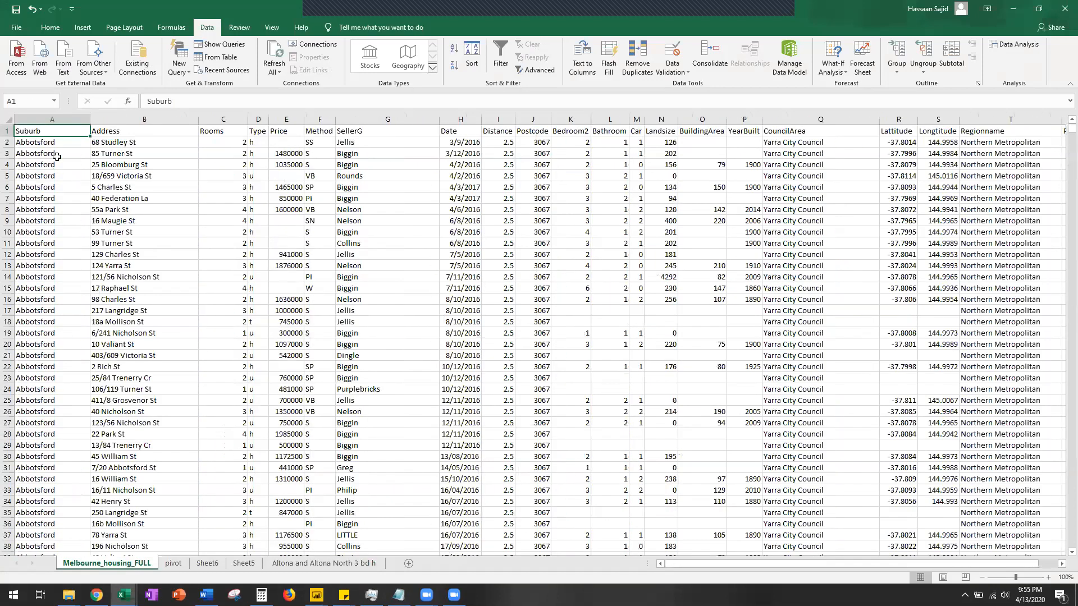
Step: Turn on filters for the housing table and filter the Suburb column to Altona only
key("ctrl+shift+l")
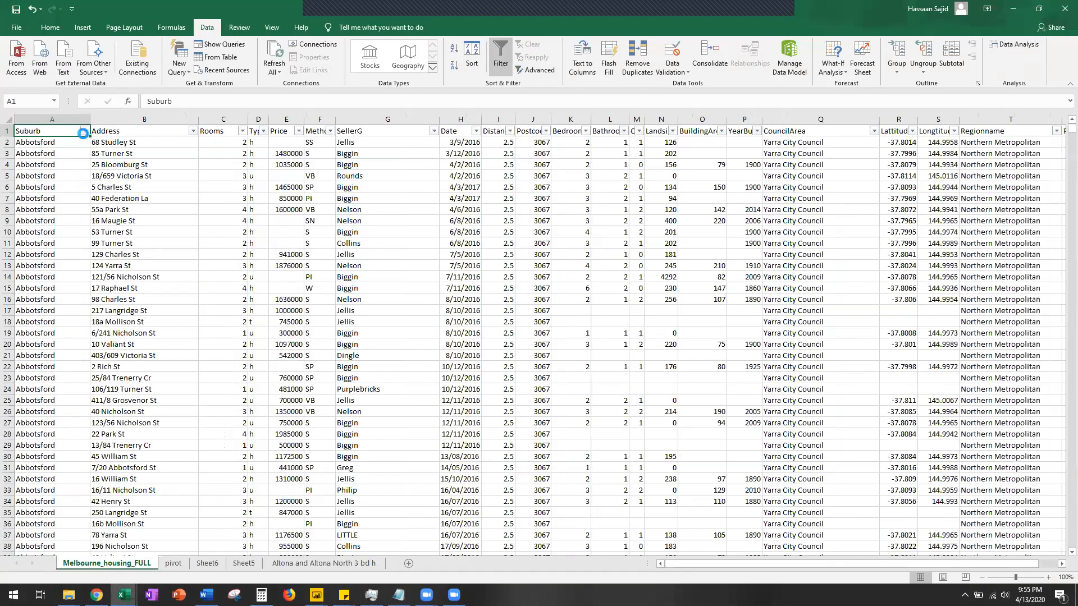
left_click(83, 131)
type("altona")
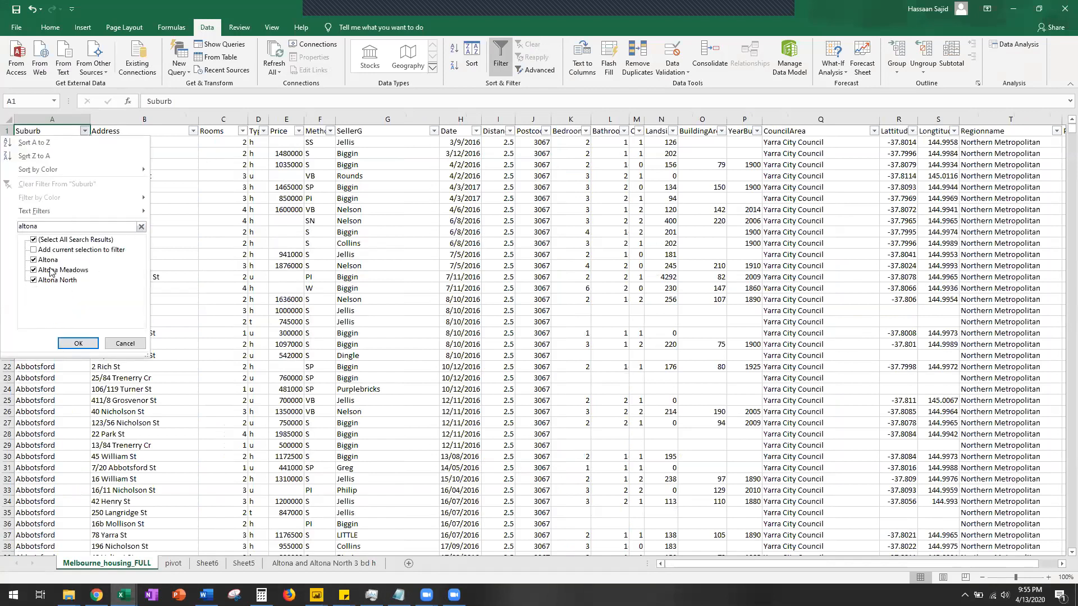
left_click(52, 272)
left_click(78, 343)
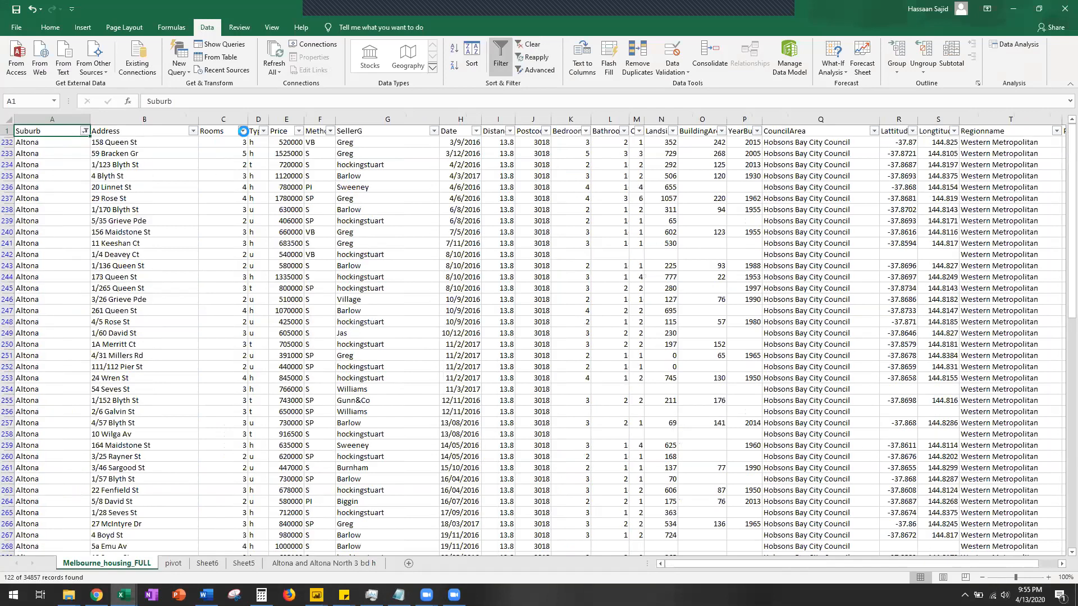
Step: Filter the Rooms column to 3
left_click(242, 132)
left_click(141, 240)
left_click(135, 270)
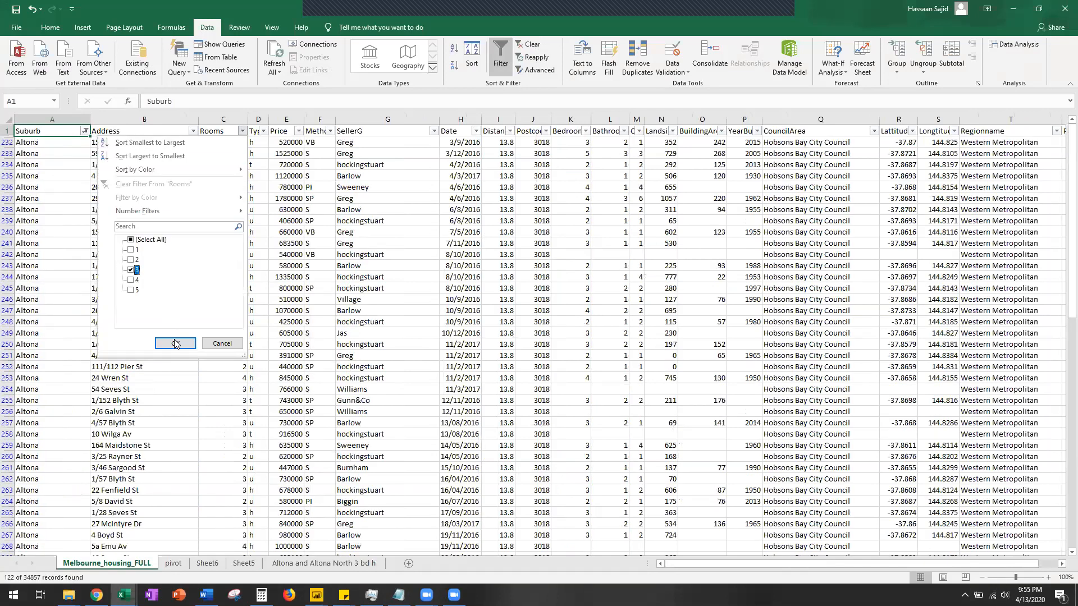
left_click(175, 344)
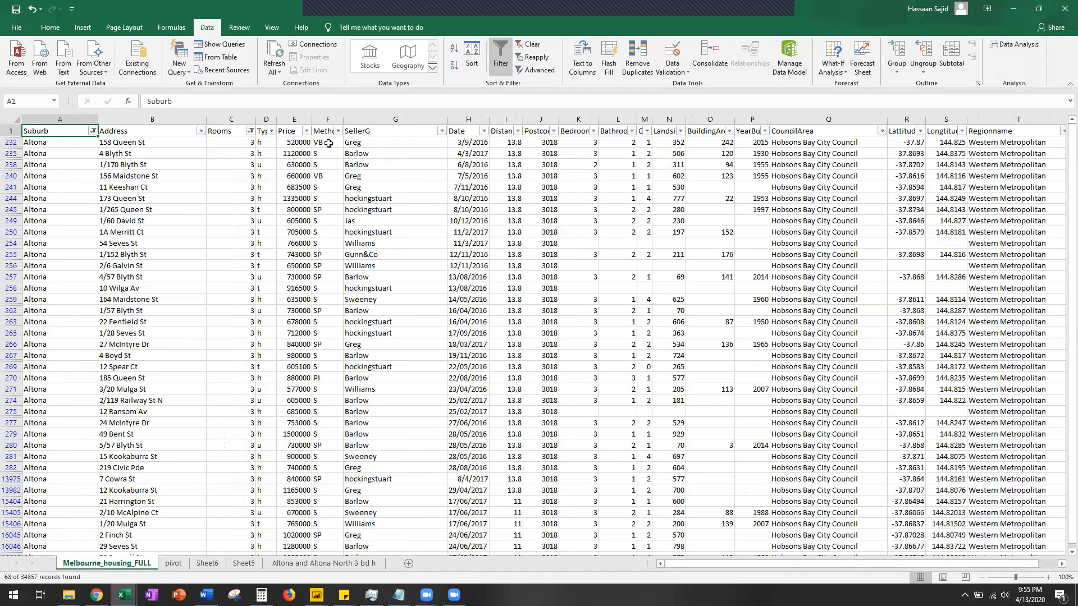
Step: Filter the Type column to h
left_click(271, 130)
left_click(159, 270)
left_click(159, 259)
left_click(204, 343)
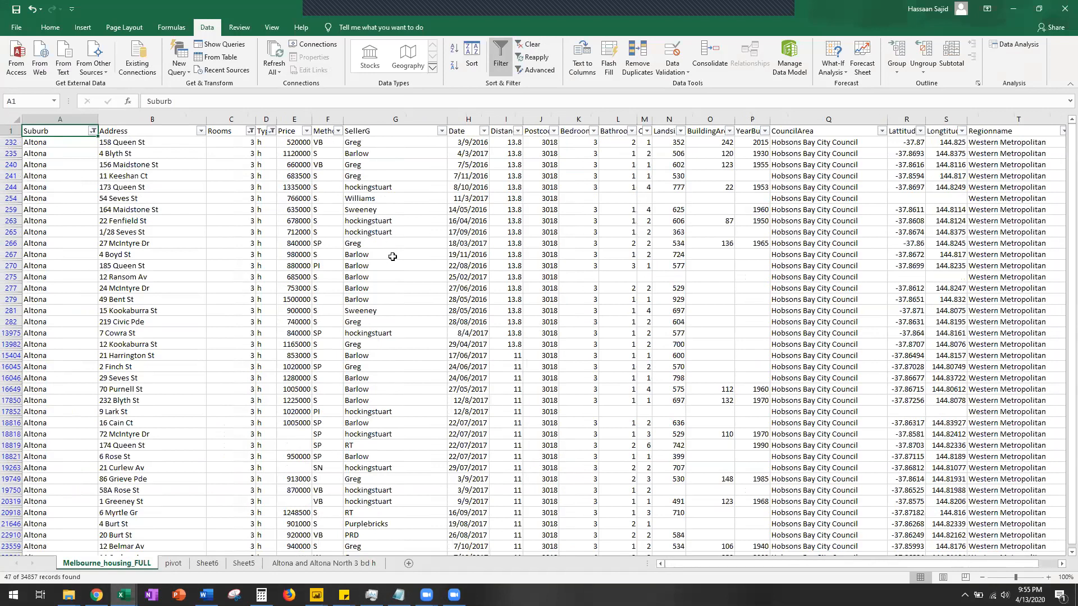
Step: Examine the individual entries in the Price column of the filtered Altona houses
left_click_drag(293, 142, 299, 534)
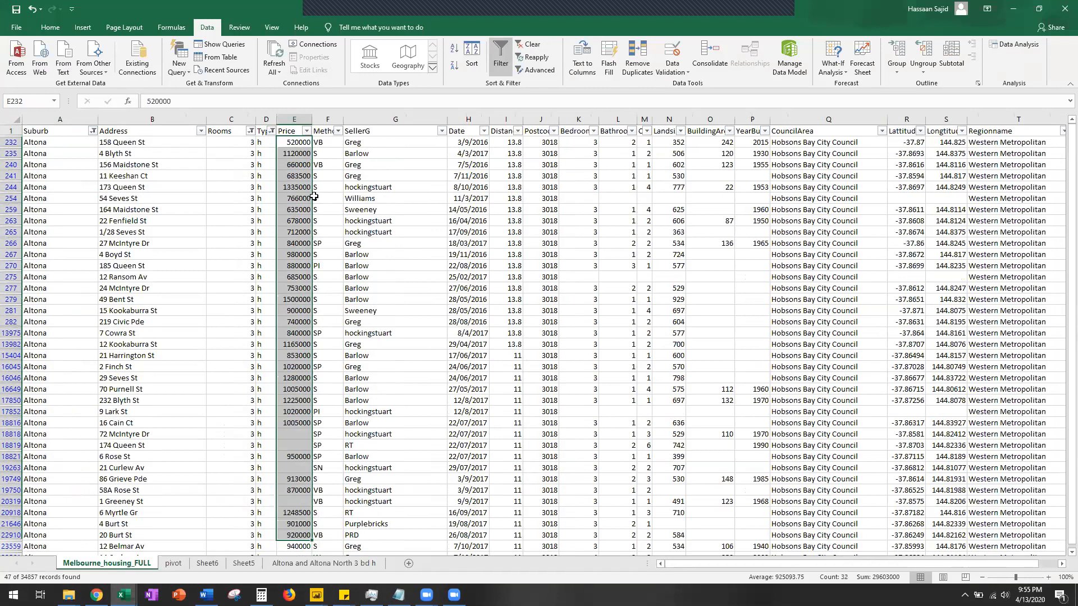
left_click(295, 143)
key("Down")
key("Down")
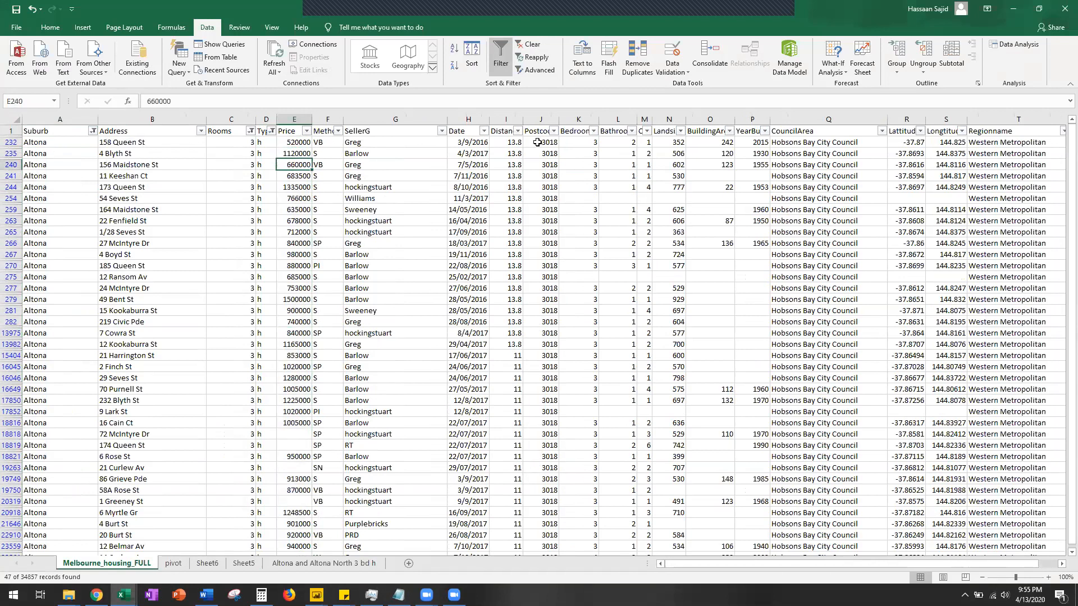
left_click(298, 142)
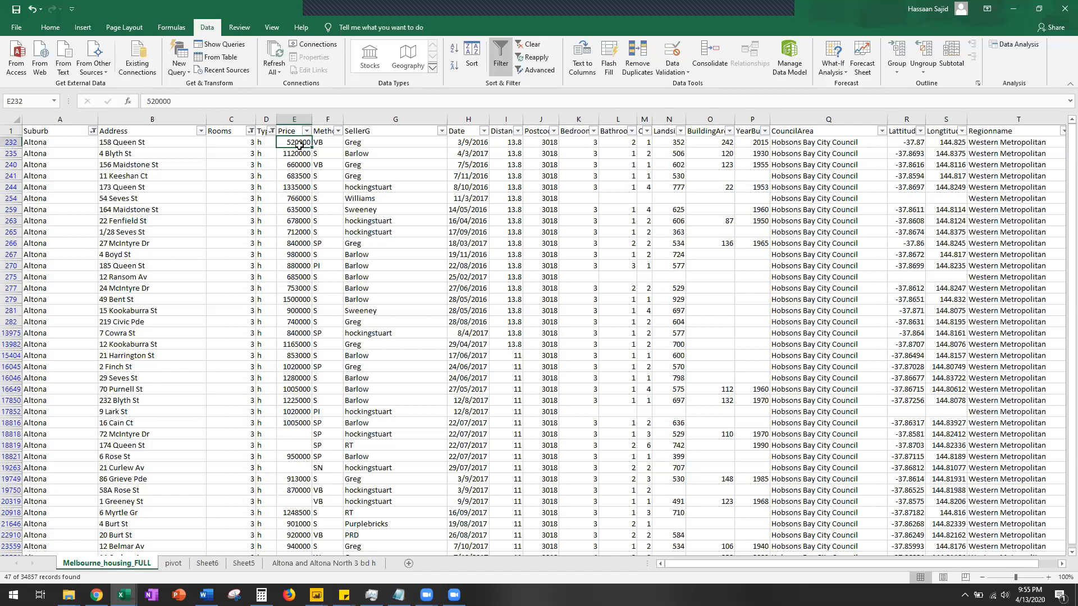
left_click(10, 143)
left_click(294, 144)
left_click(293, 176)
left_click(293, 220)
left_click(296, 199)
left_click(296, 144)
Step: Compare addresses with prices in the filtered rows to see how each house record can be told apart
left_click(163, 144)
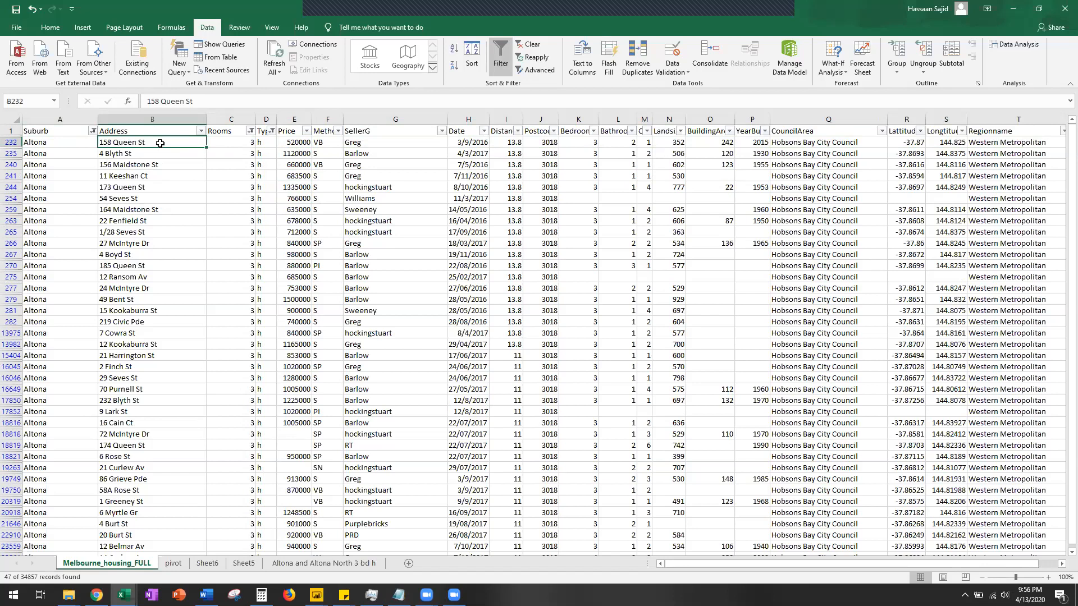
left_click(289, 143)
left_click(302, 311)
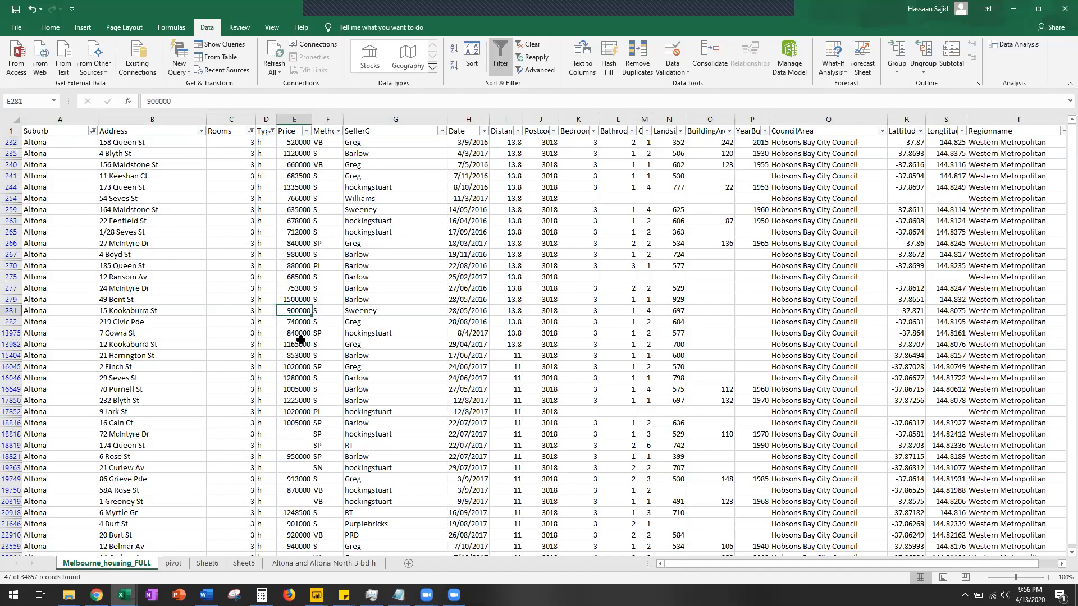
left_click(146, 312)
left_click(149, 277)
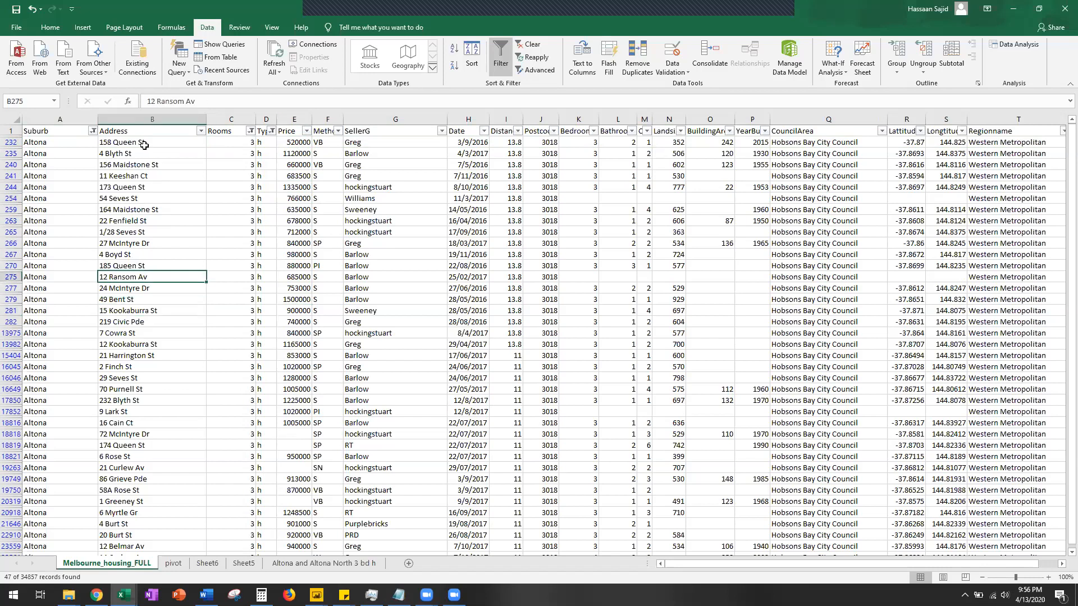
left_click(142, 144)
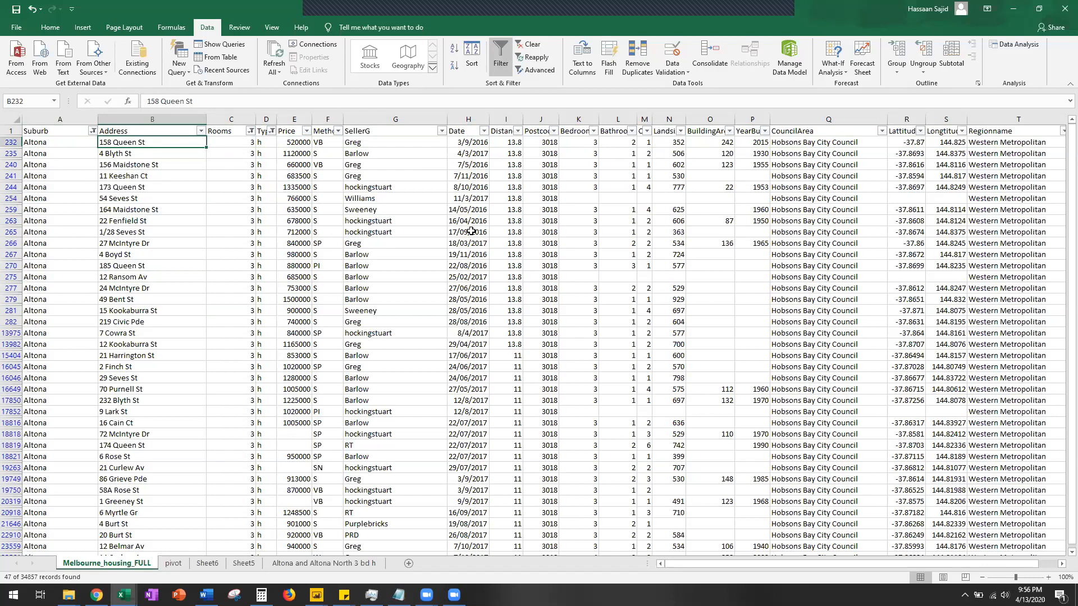
left_click_drag(299, 144, 304, 151)
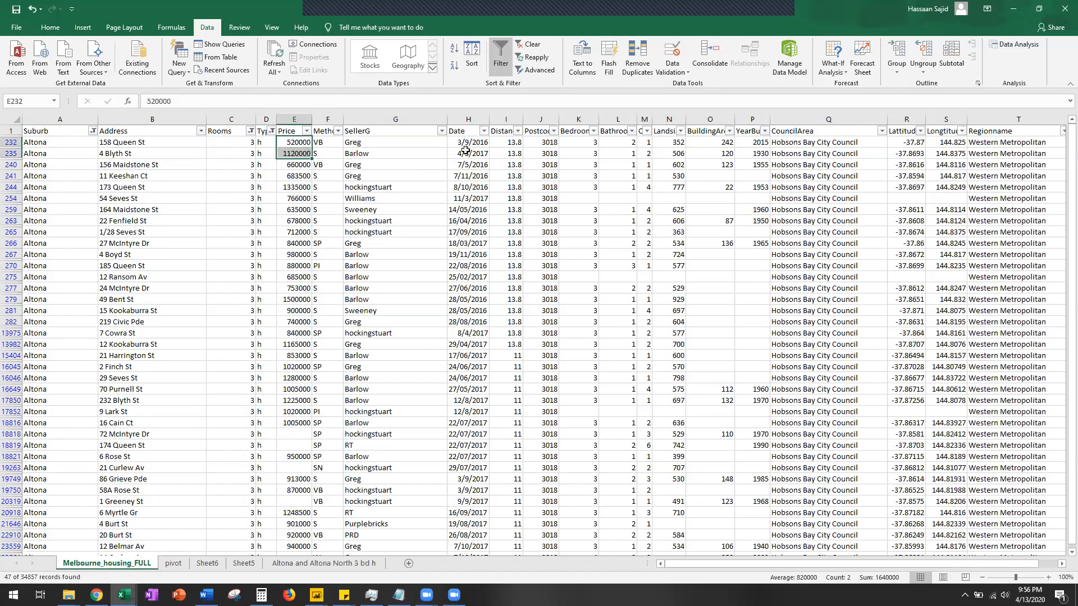
left_click(293, 144)
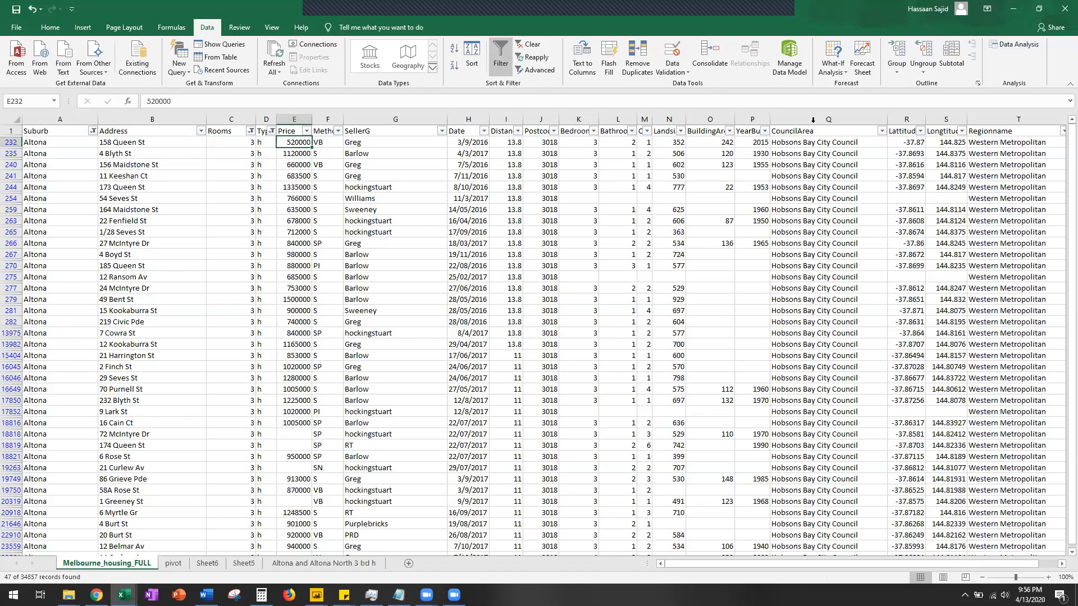
Step: Return to Power BI's Report view and open the housing data in the Power Query Editor
left_click(1013, 8)
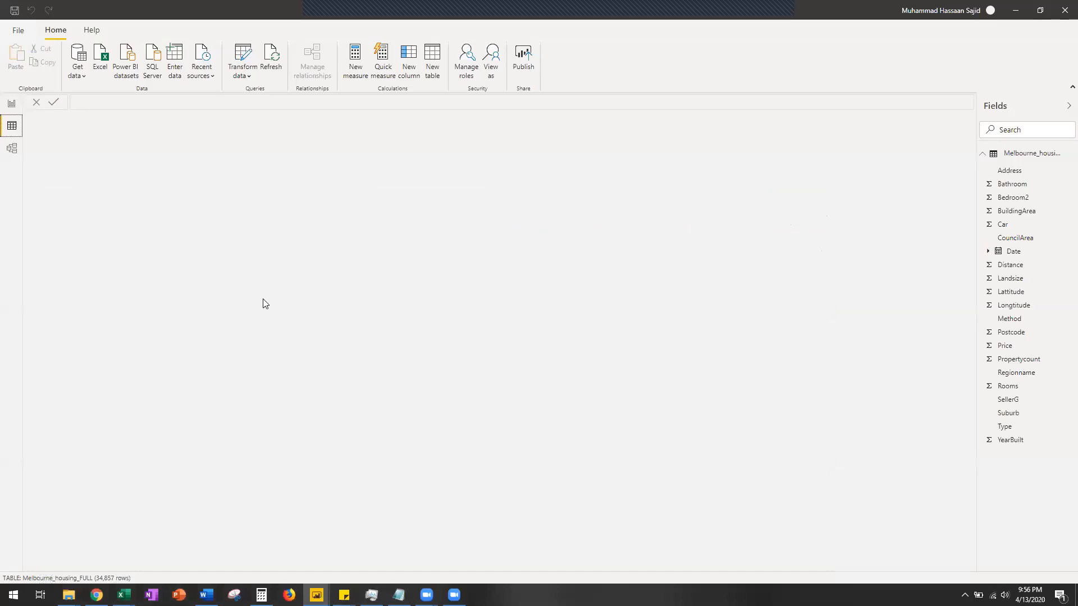
left_click(10, 105)
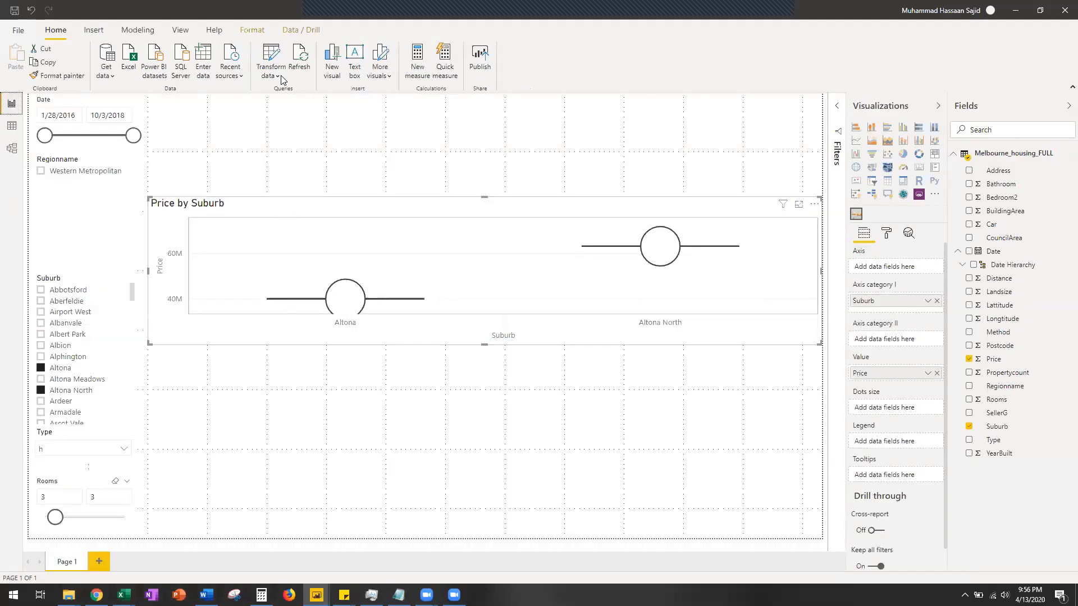
left_click(271, 57)
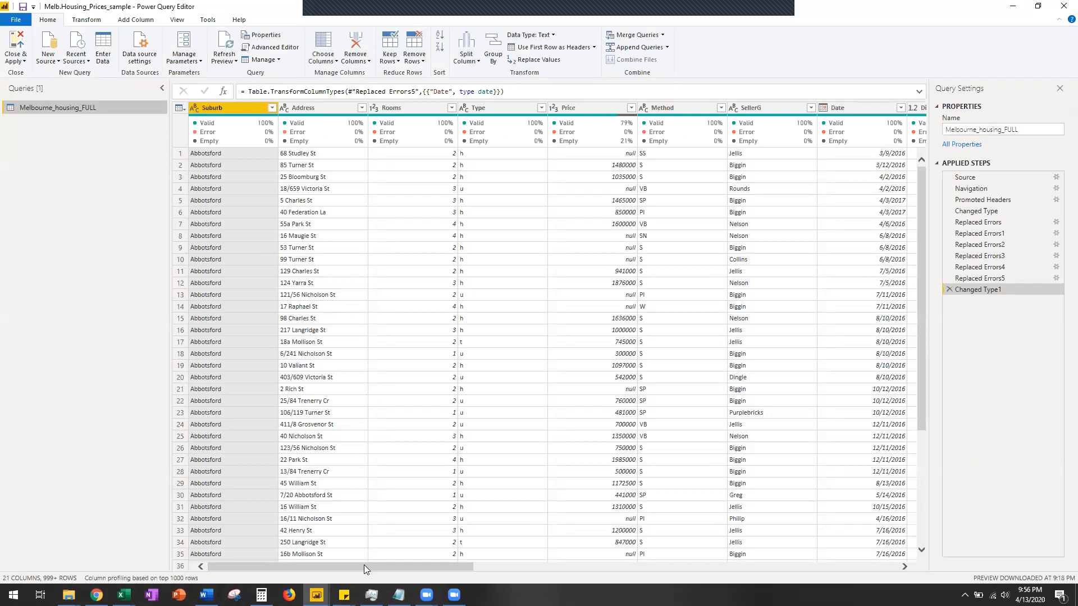
left_click_drag(449, 569, 859, 568)
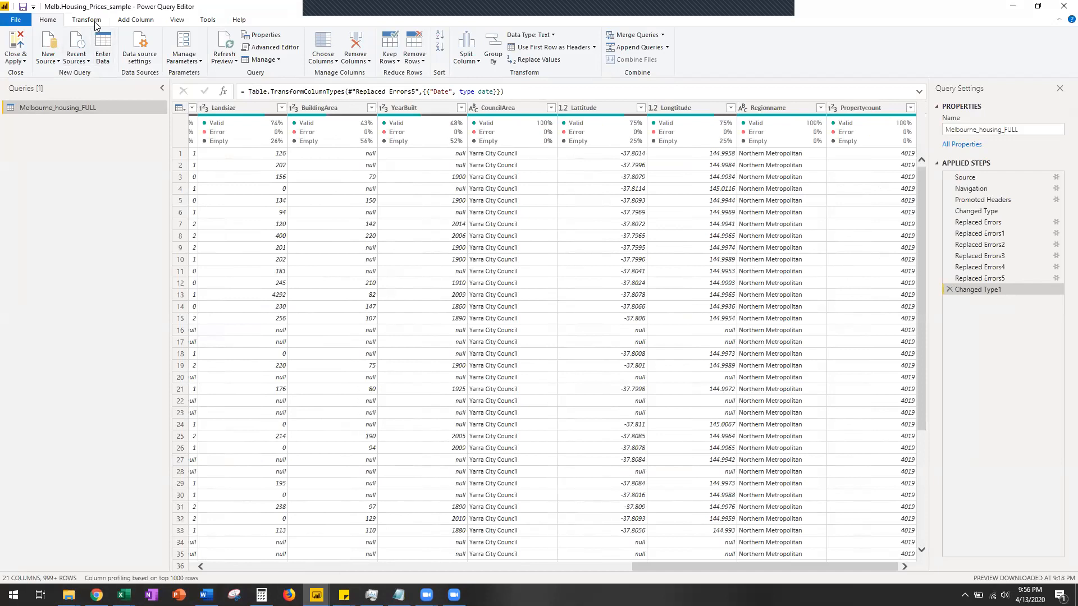
left_click(131, 22)
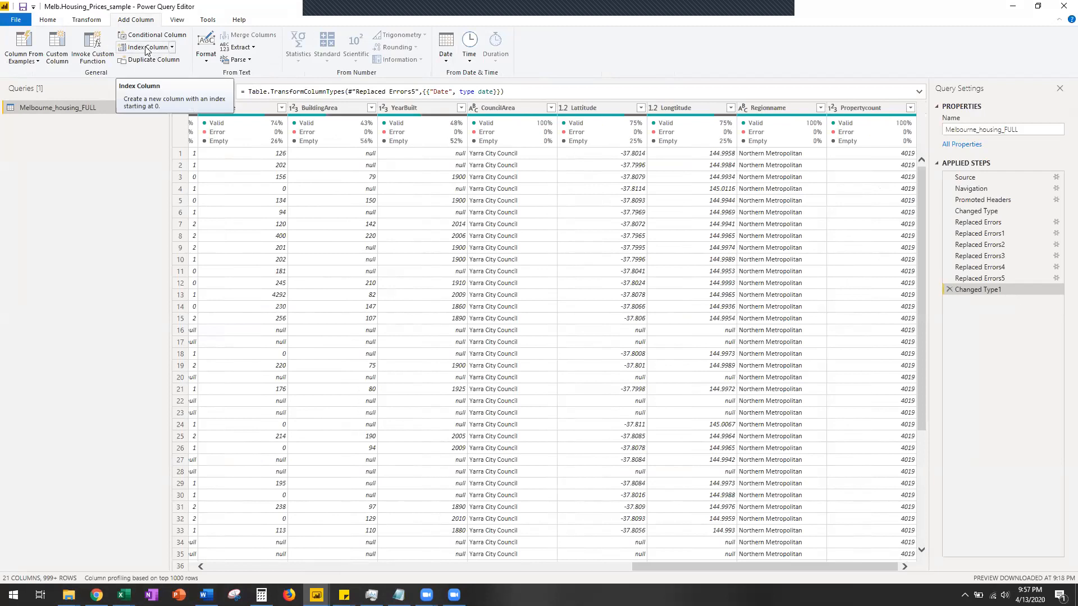
left_click(172, 48)
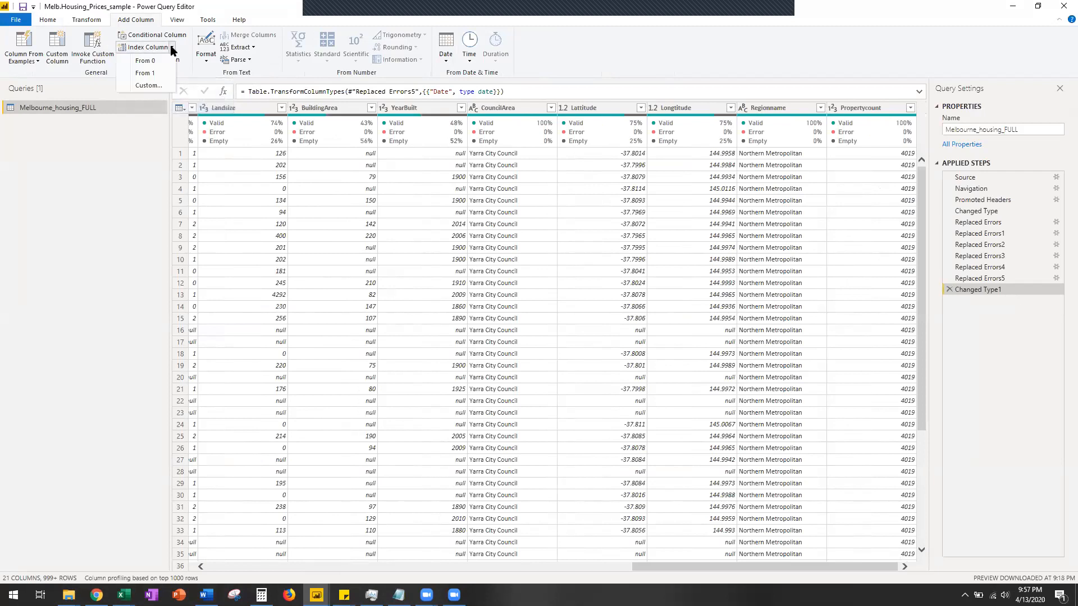
left_click(172, 50)
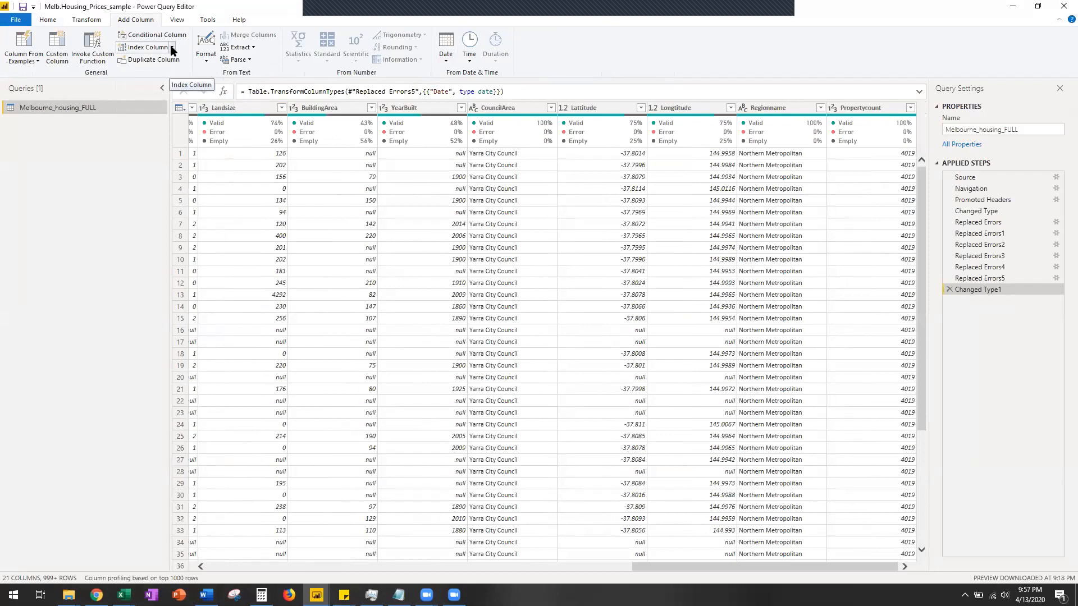
left_click(48, 19)
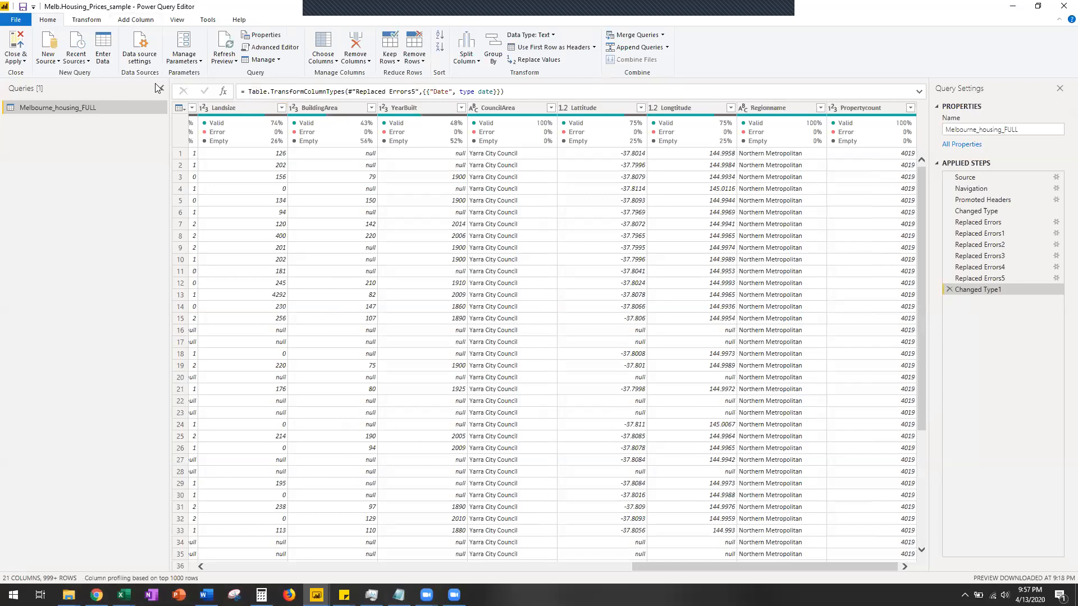
double_click(328, 8)
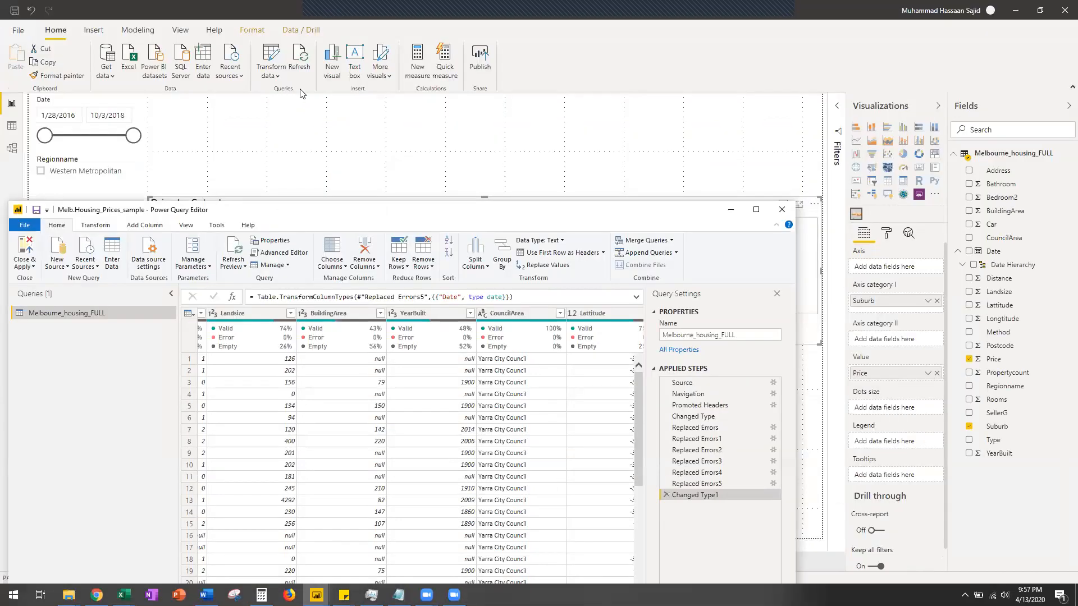
double_click(309, 213)
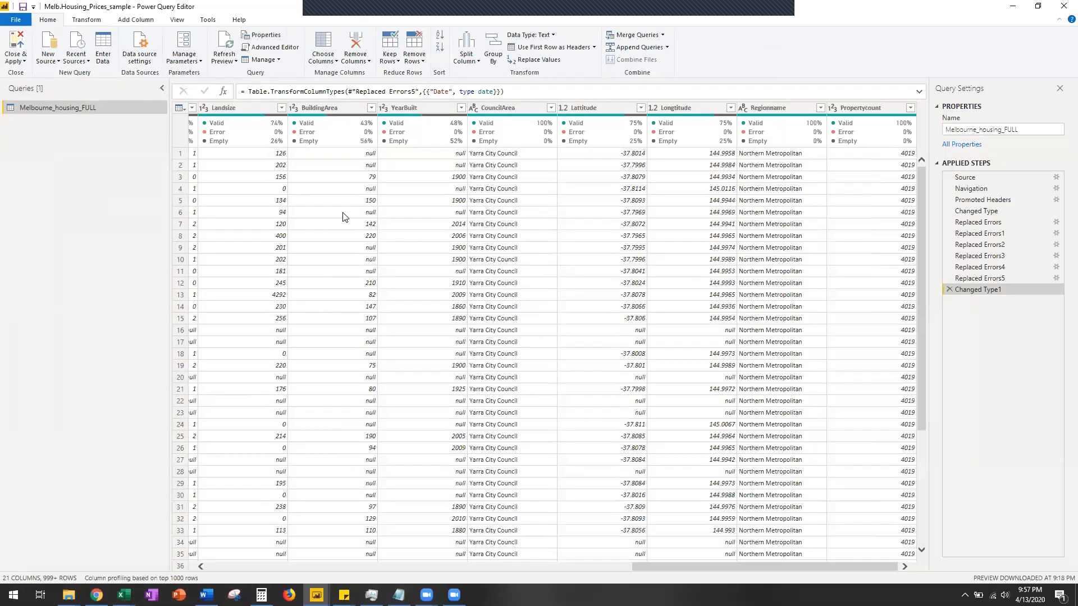
Step: Add an index column starting from 1 to the Melbourne_housing_FULL query
left_click(133, 21)
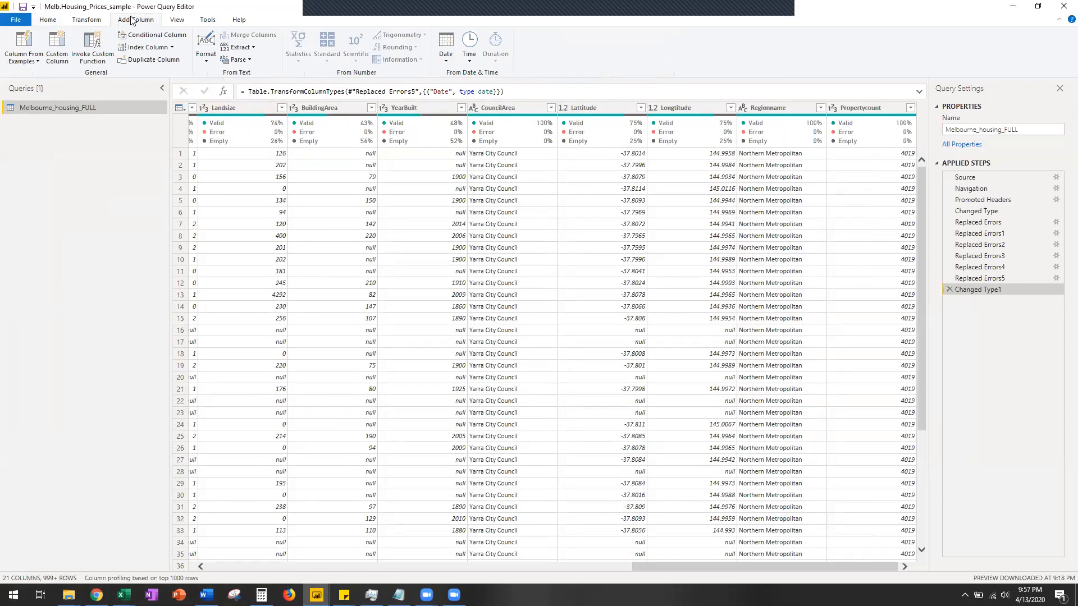
left_click(173, 47)
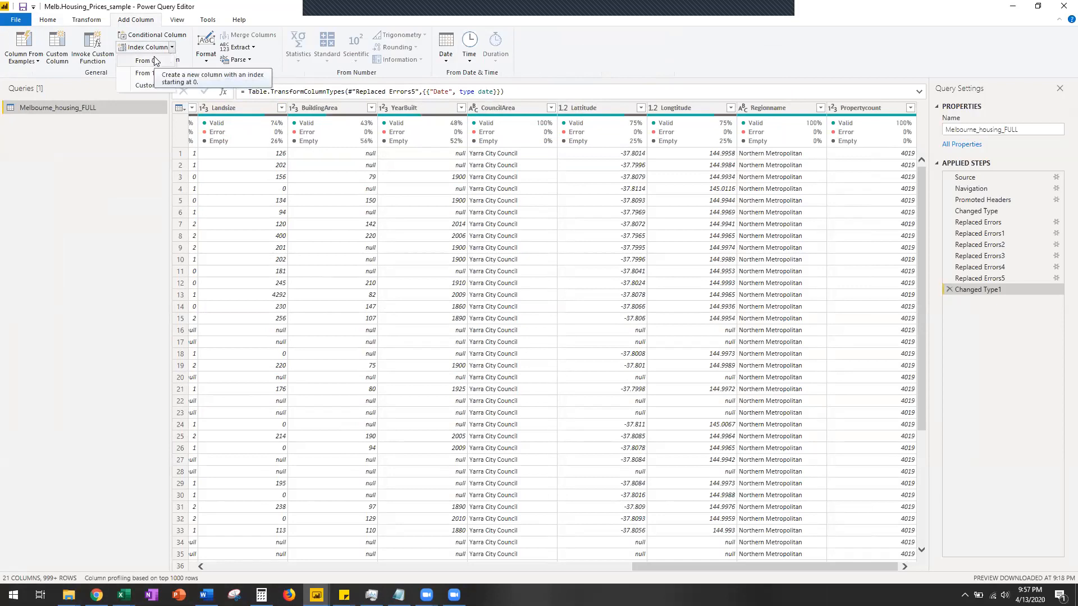
left_click(144, 73)
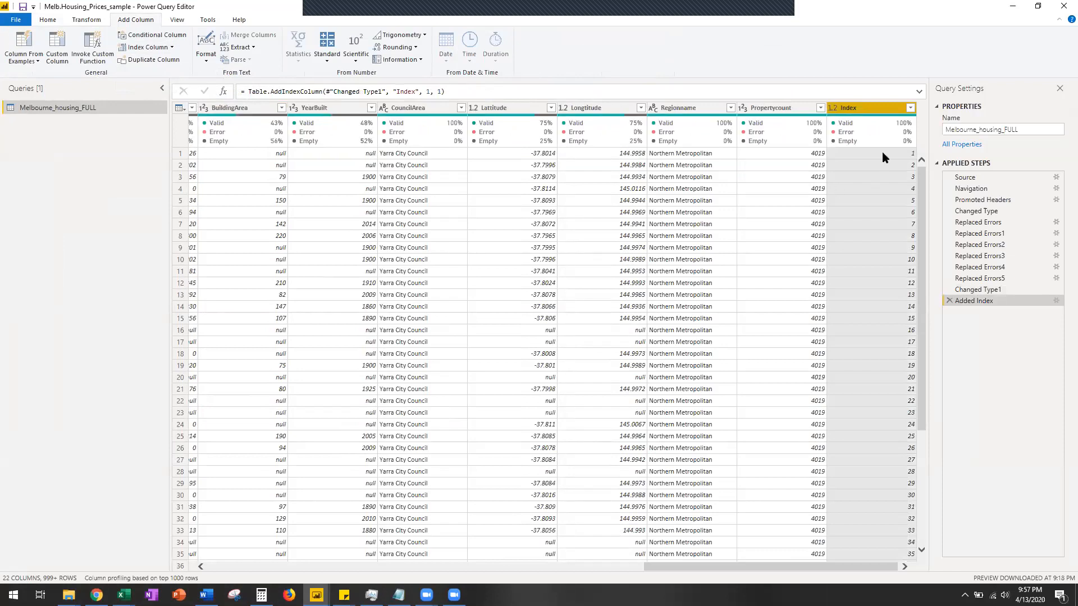
mouse_move(920, 184)
left_mouse_down()
mouse_move(925, 477)
mouse_move(921, 178)
left_mouse_up()
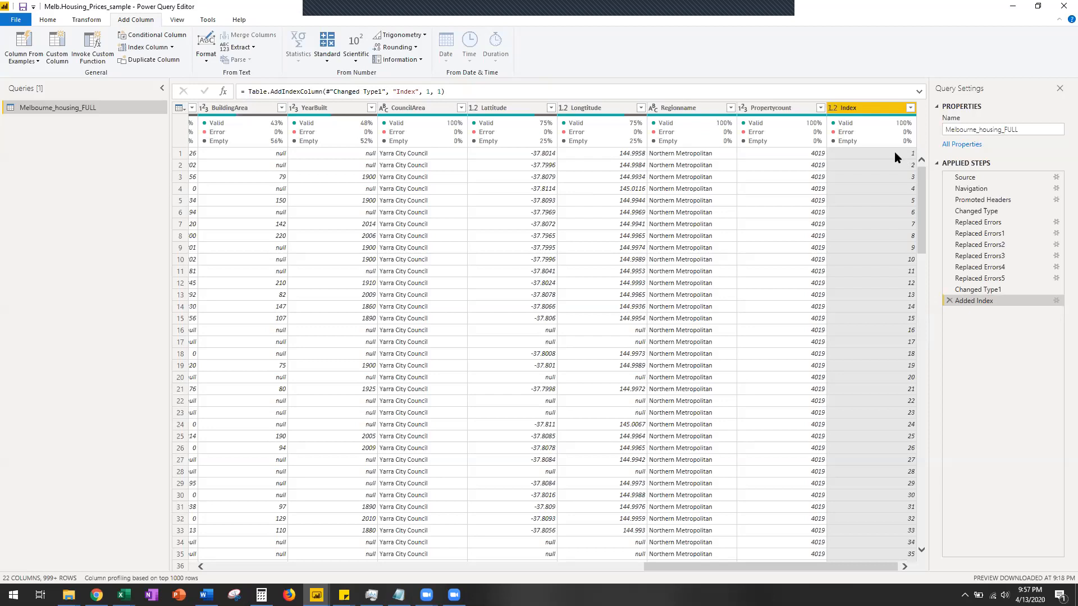
Step: Apply the query changes and close the Power Query Editor
left_click(53, 24)
left_click(17, 59)
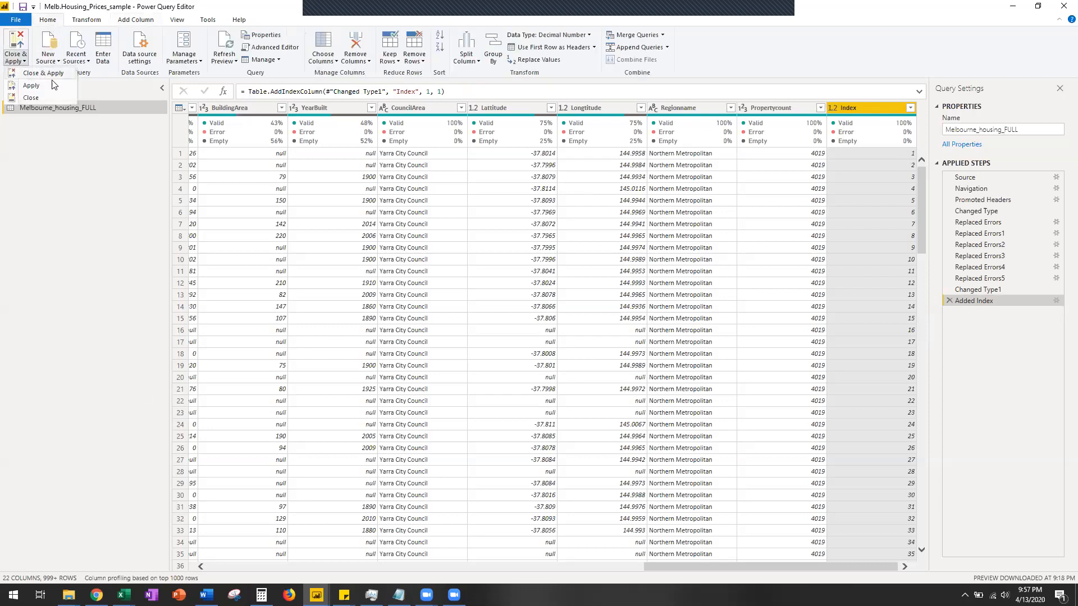
left_click(43, 74)
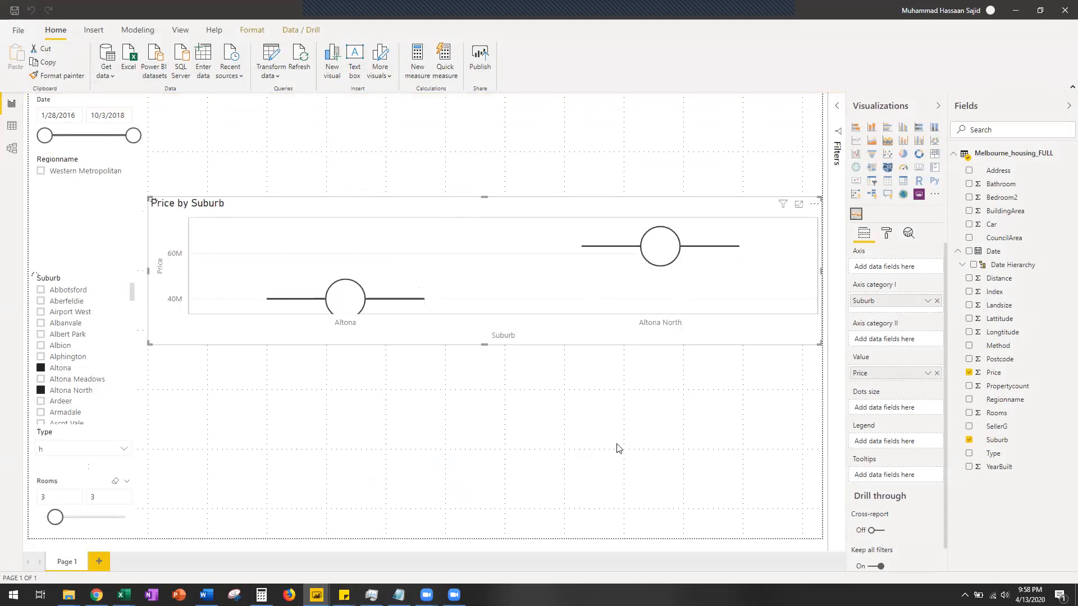
Step: Assign the Index field to the box and whisker chart's Axis and extend the chart's height downward
left_click_drag(1000, 297, 887, 266)
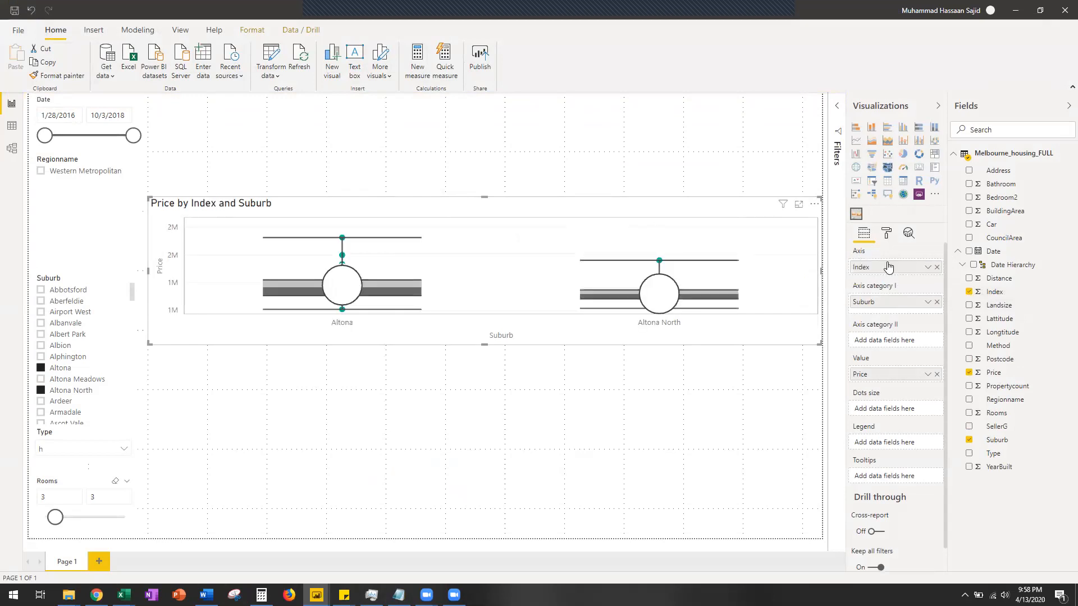
left_click(927, 268)
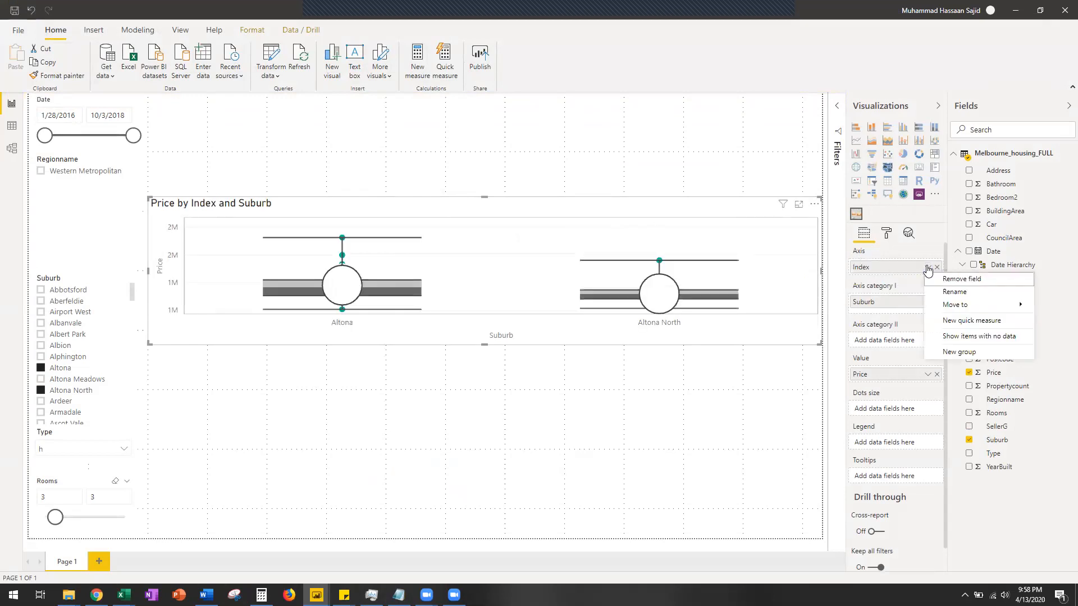
left_click(927, 267)
left_click(926, 267)
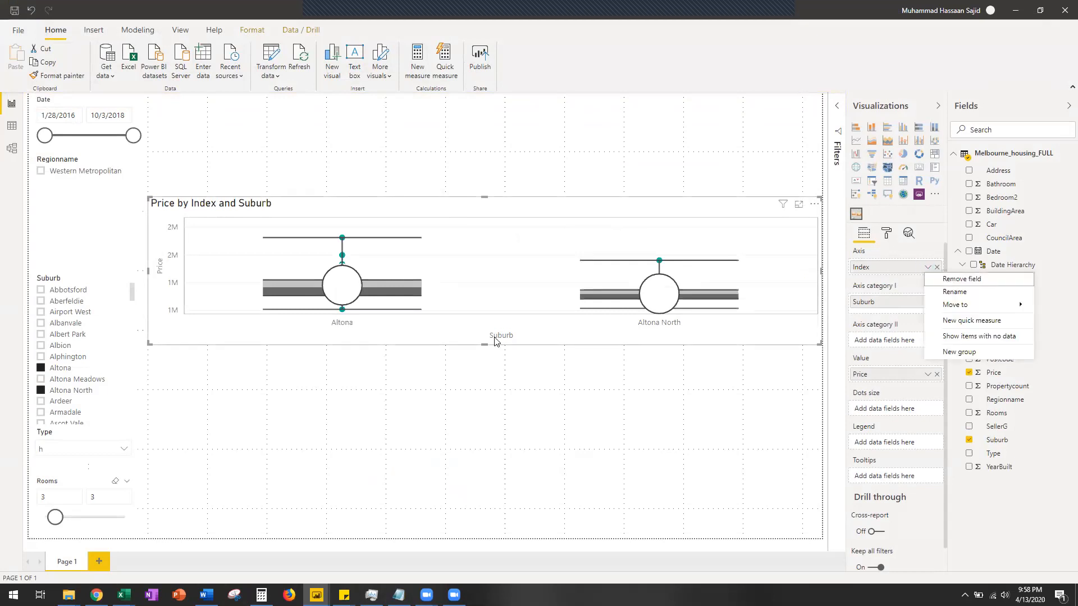
left_click_drag(485, 346, 484, 416)
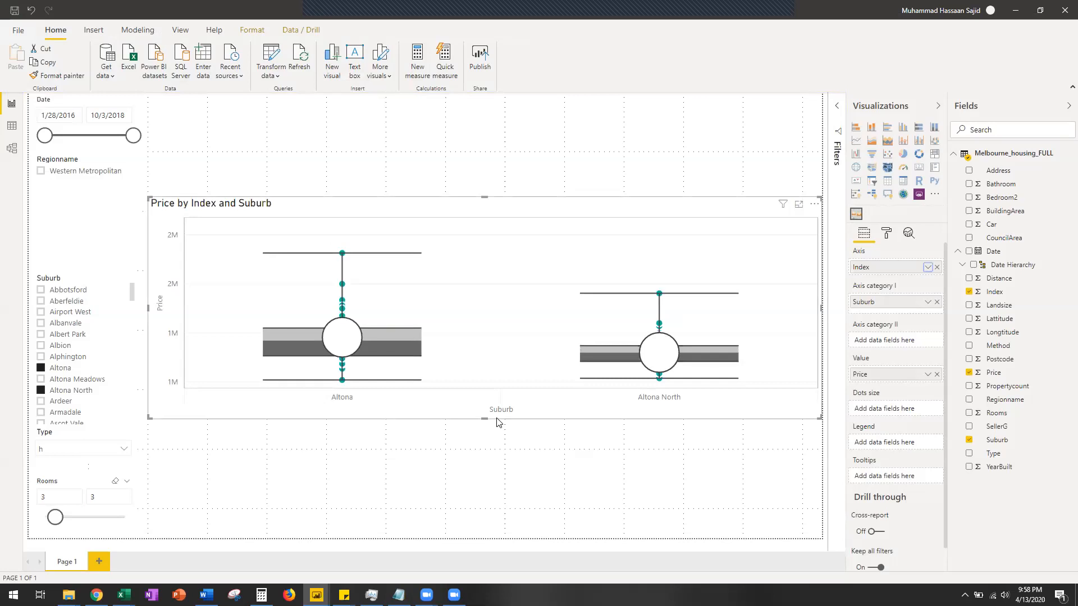
mouse_move(375, 335)
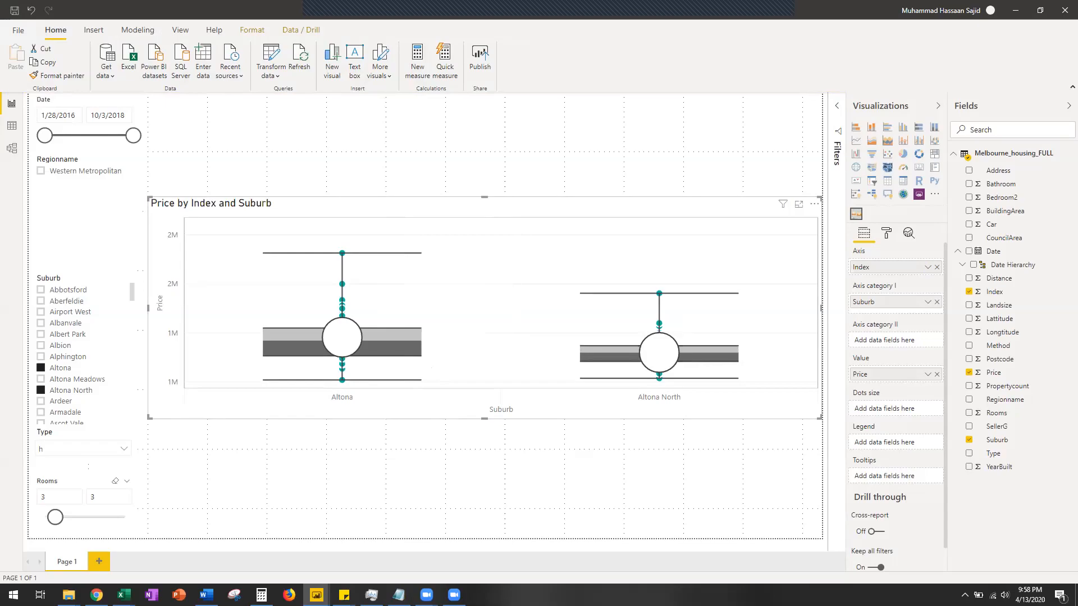
Step: Review the filtered Altona rows in Excel and the housing query's index step in the Power Query Editor, returning to the report
key("alt+Tab")
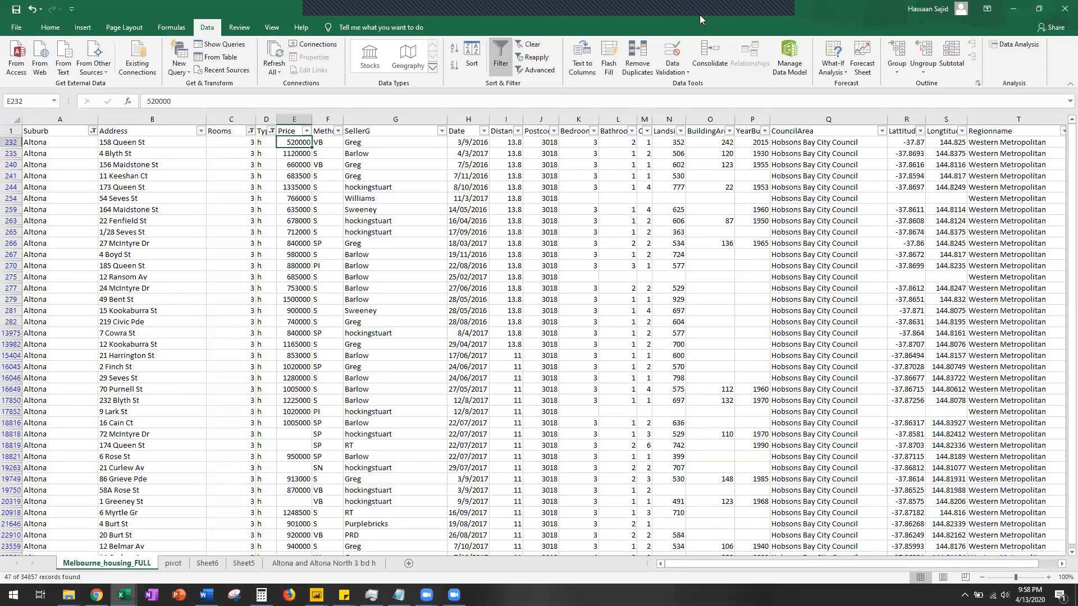
key("alt+Tab")
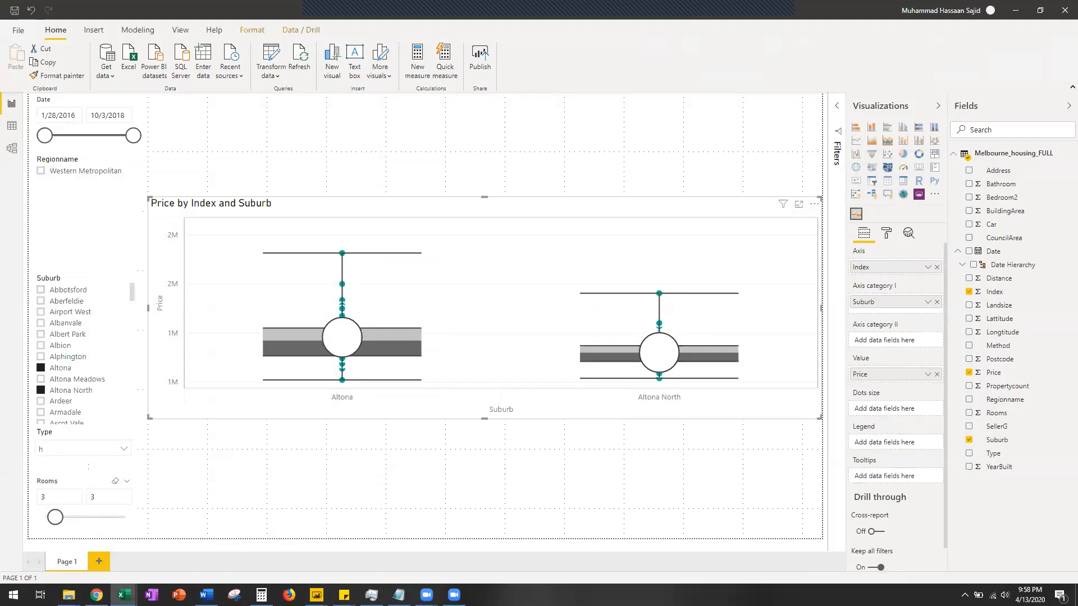
left_click(269, 62)
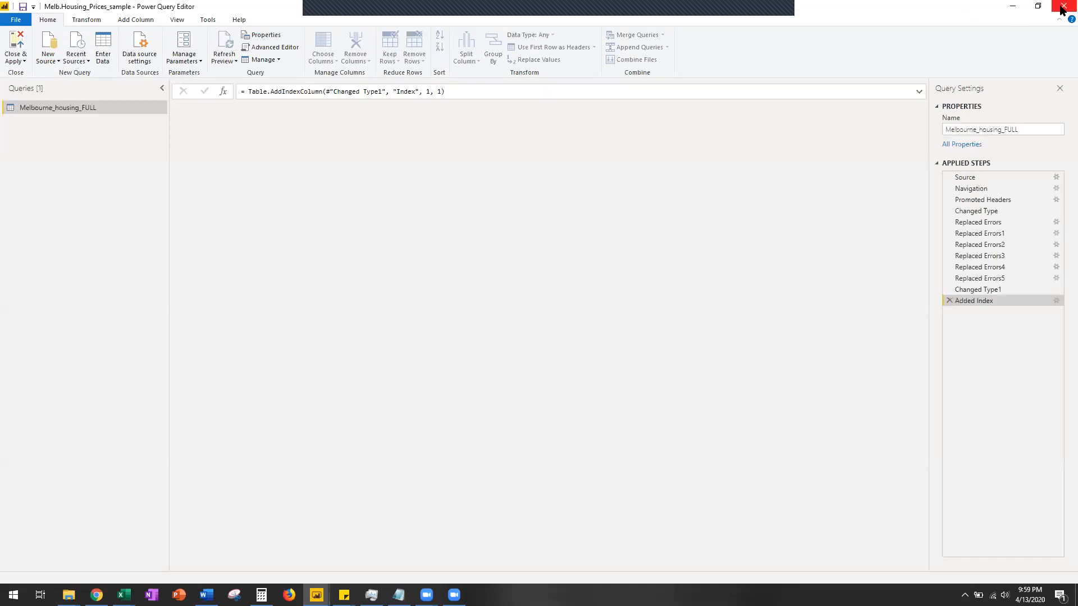
left_click_drag(938, 8, 779, 193)
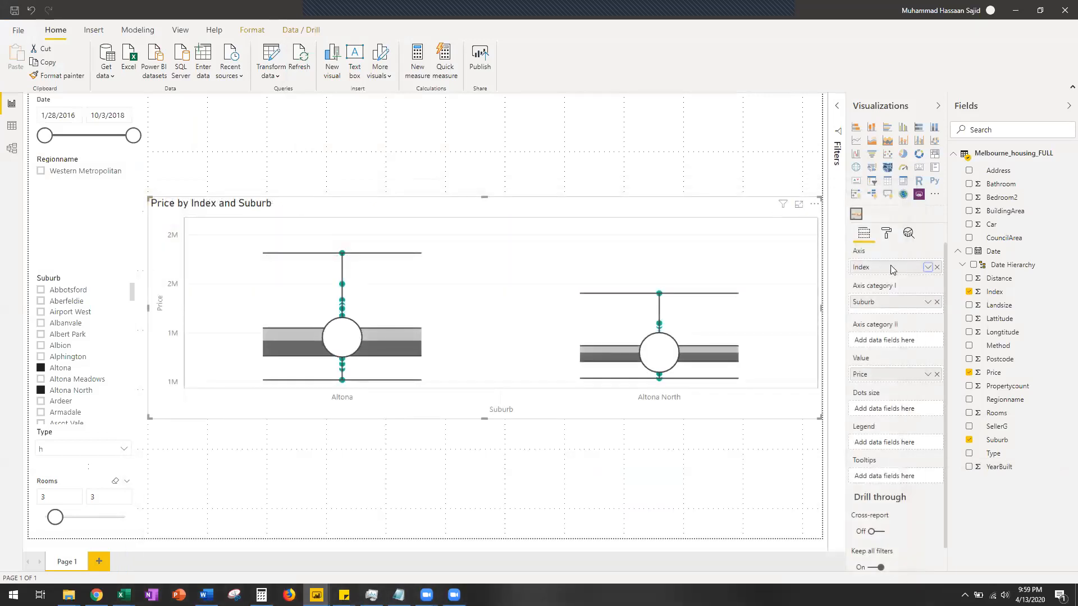
Step: Inspect the mean marker and the shaded box of the Altona plot
mouse_move(335, 347)
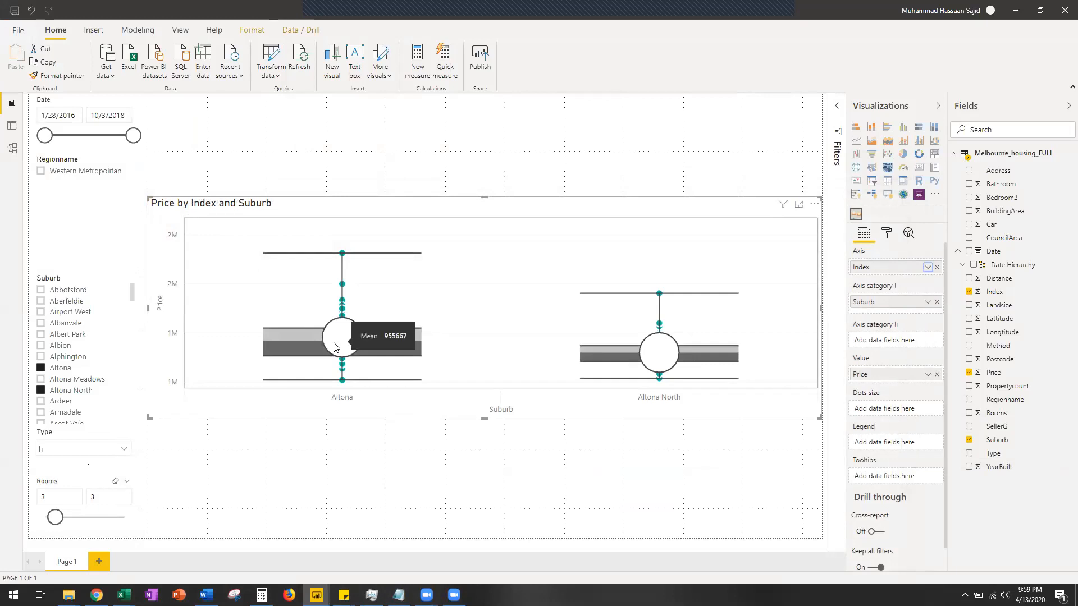
mouse_move(399, 347)
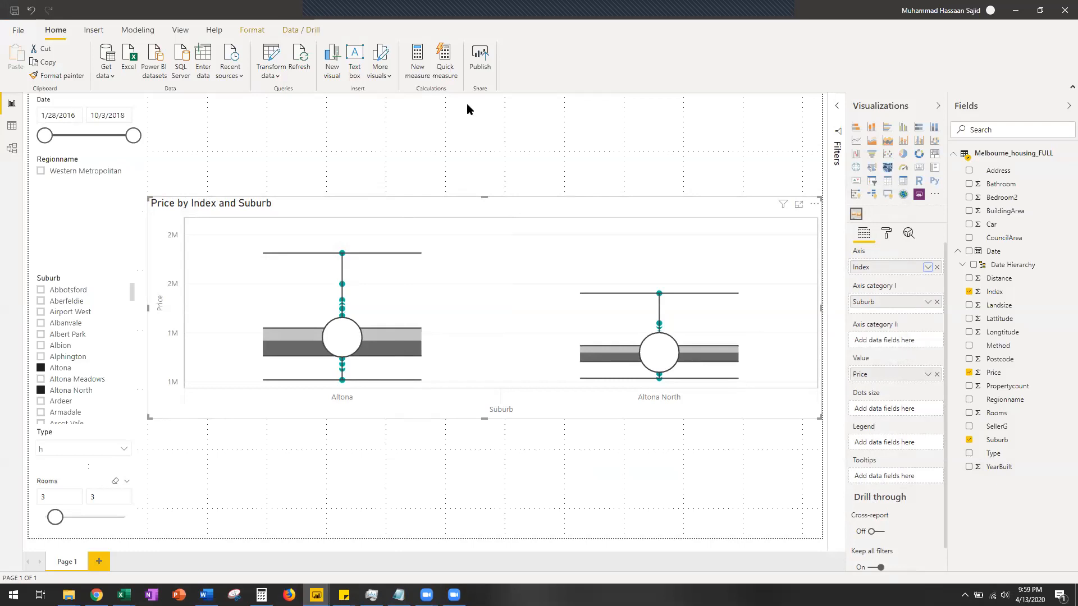
Step: Switch to Excel and capture the Altona_H and Altona North_H summary statistics table with the Snipping Tool
key("alt+Tab")
left_click(633, 328)
left_click(572, 266)
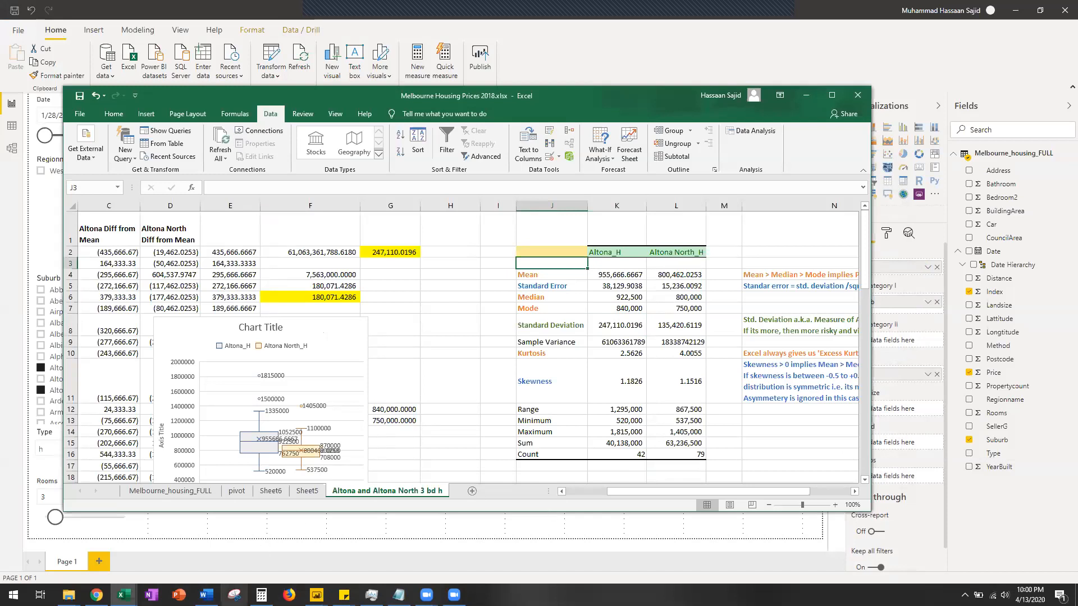
left_click(235, 596)
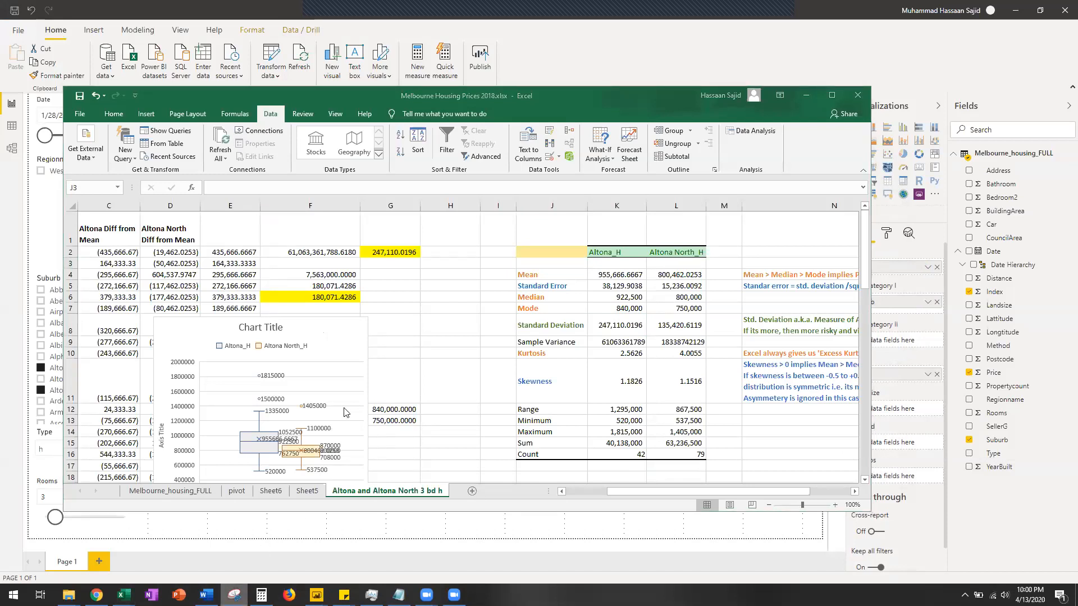
mouse_move(235, 595)
left_click(283, 542)
left_click(191, 264)
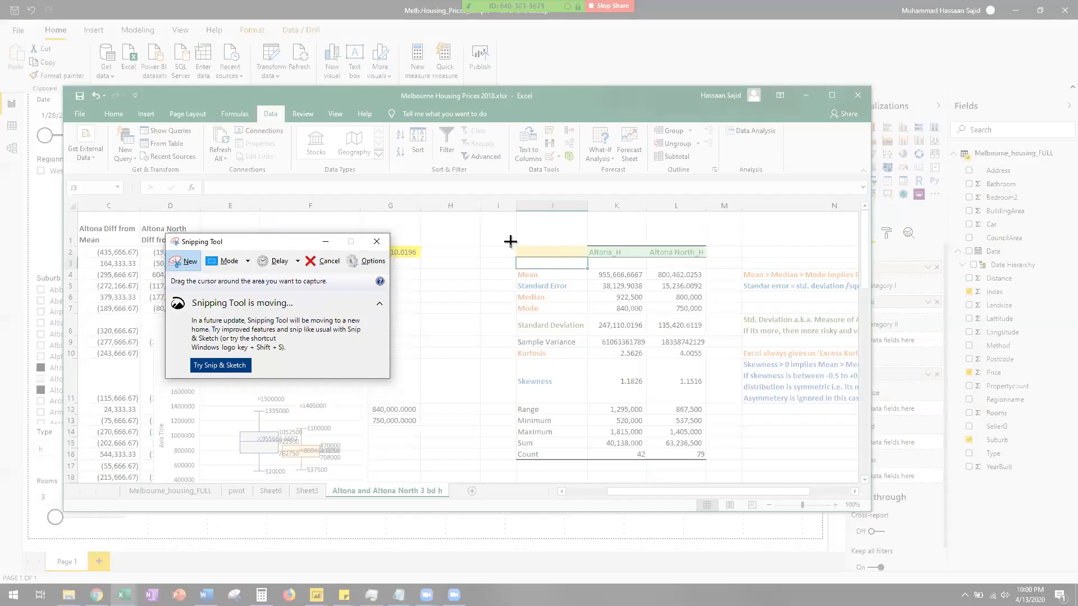
left_click_drag(511, 241, 710, 464)
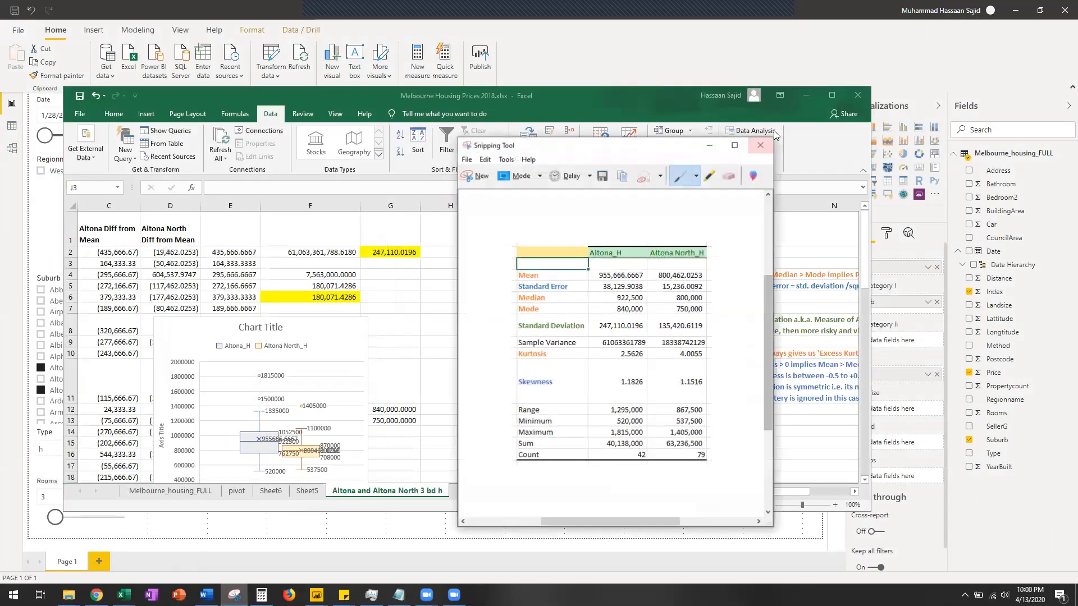
Step: Minimise Excel, move the captured statistics aside and reduce Power BI from full screen to a smaller window
left_click(805, 96)
left_click_drag(668, 150, 998, 21)
left_click(1040, 10)
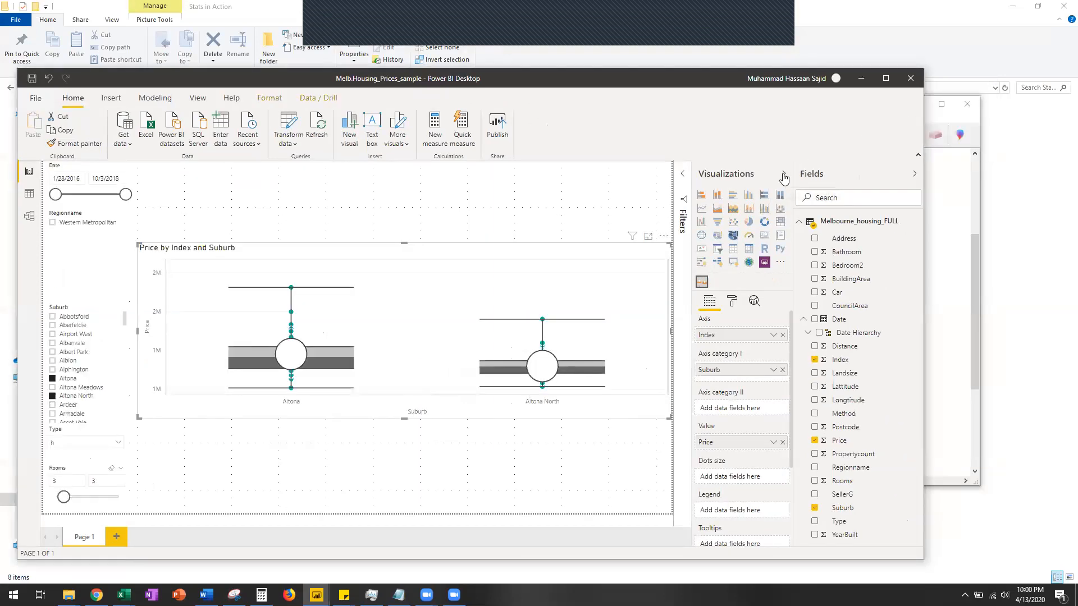
Step: Collapse the Fields pane, then narrow and heighten the Power BI window so it sits beside the captured statistics
left_click(914, 174)
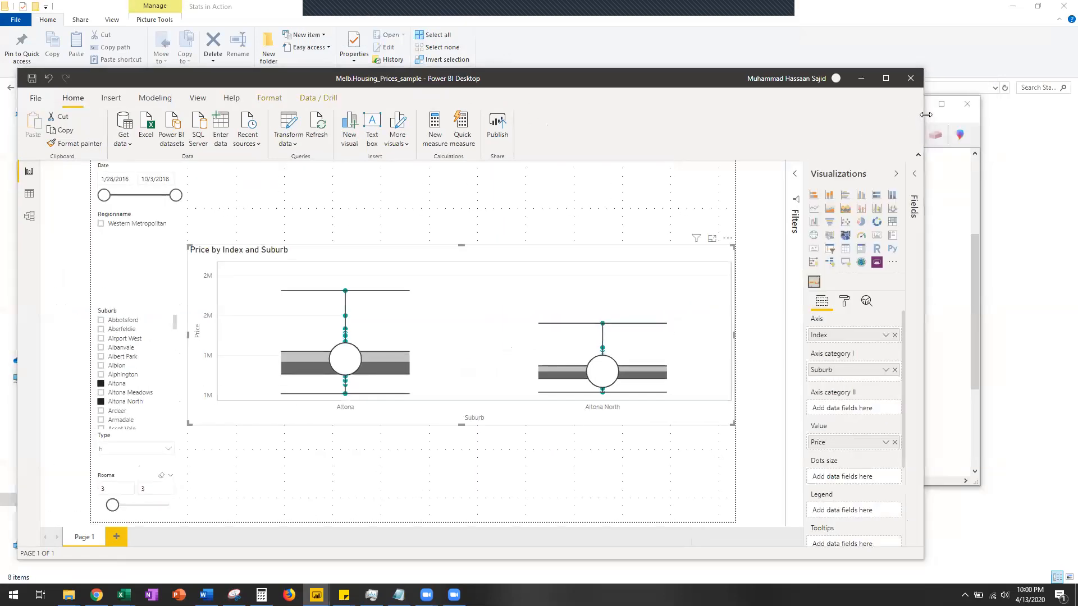
left_click_drag(925, 115, 736, 114)
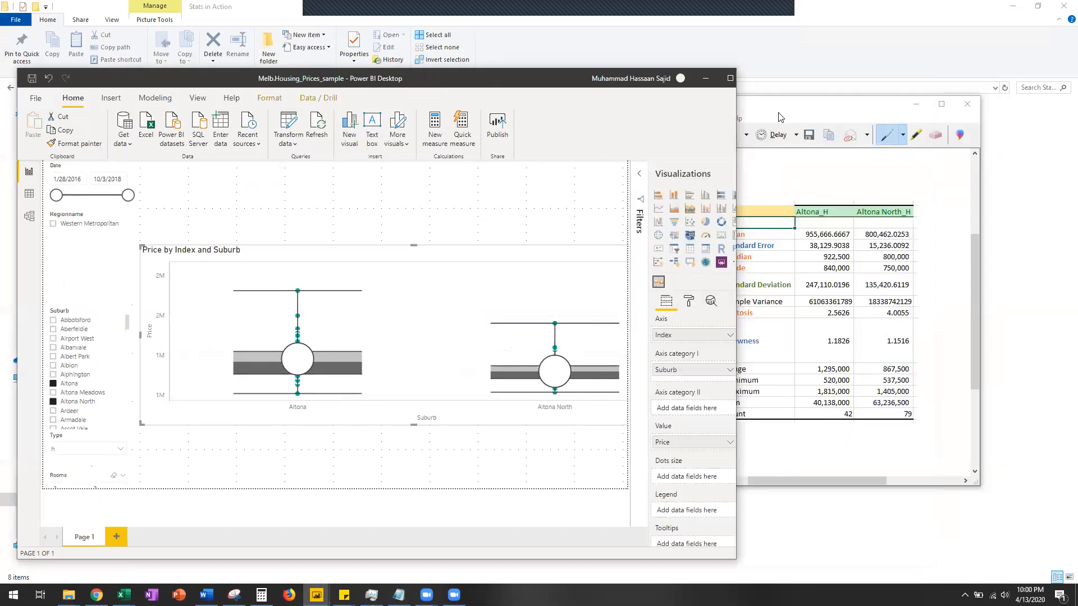
left_click(808, 108)
left_click_drag(808, 109, 896, 96)
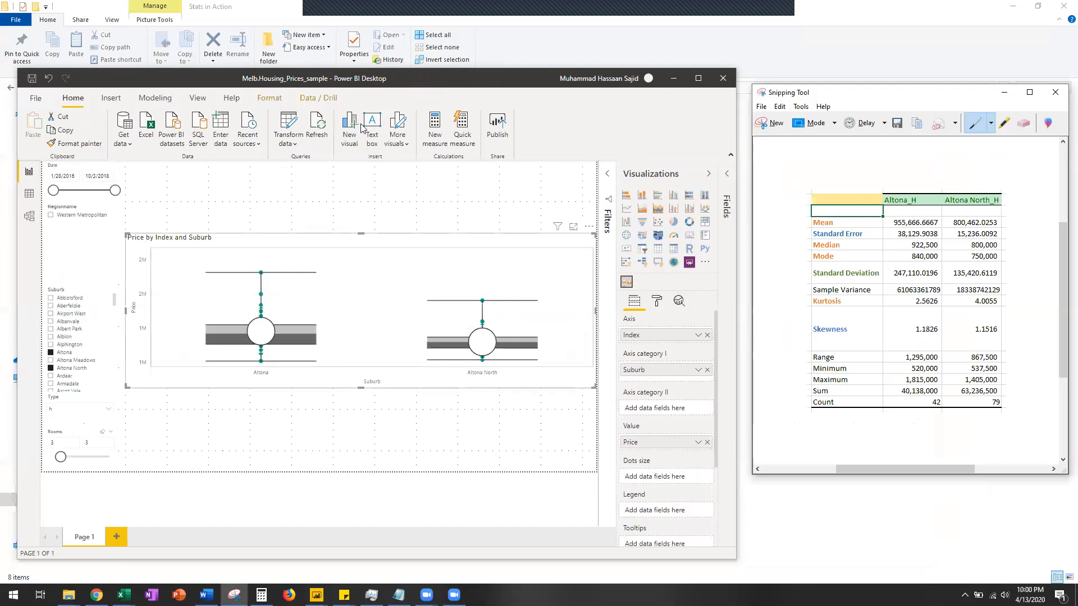
left_click(363, 79)
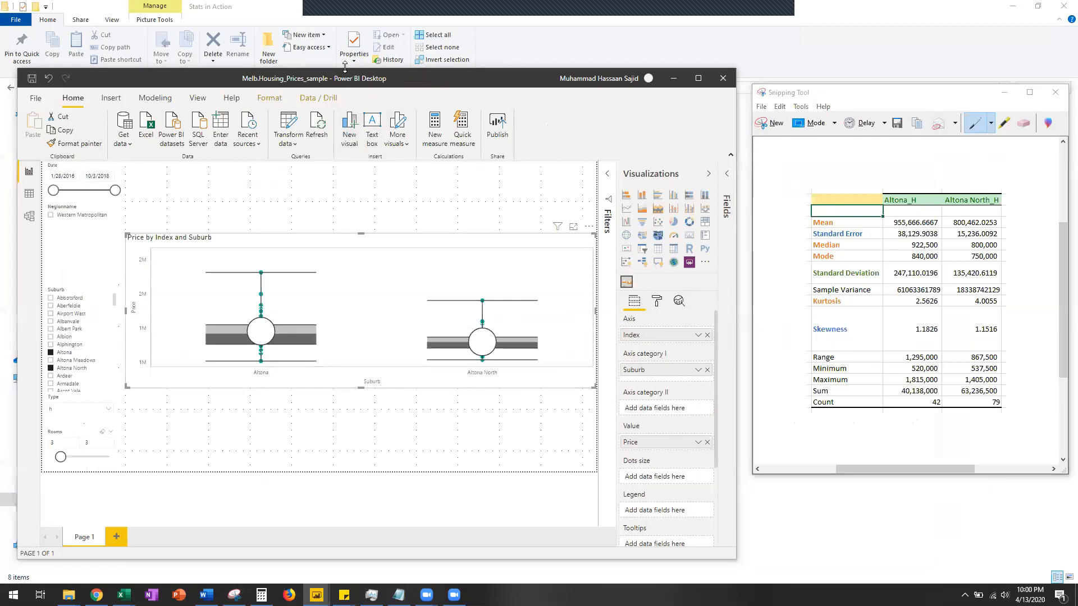
left_click_drag(344, 66, 345, 6)
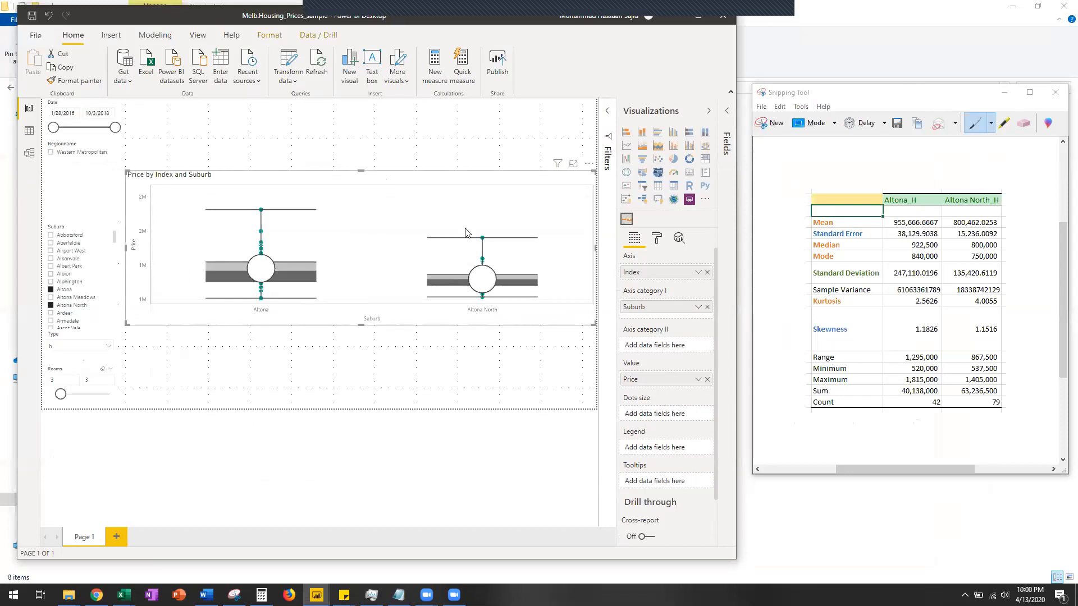
Step: Try the horizontal orientation on the box and whisker chart and return it to vertical
left_click(657, 240)
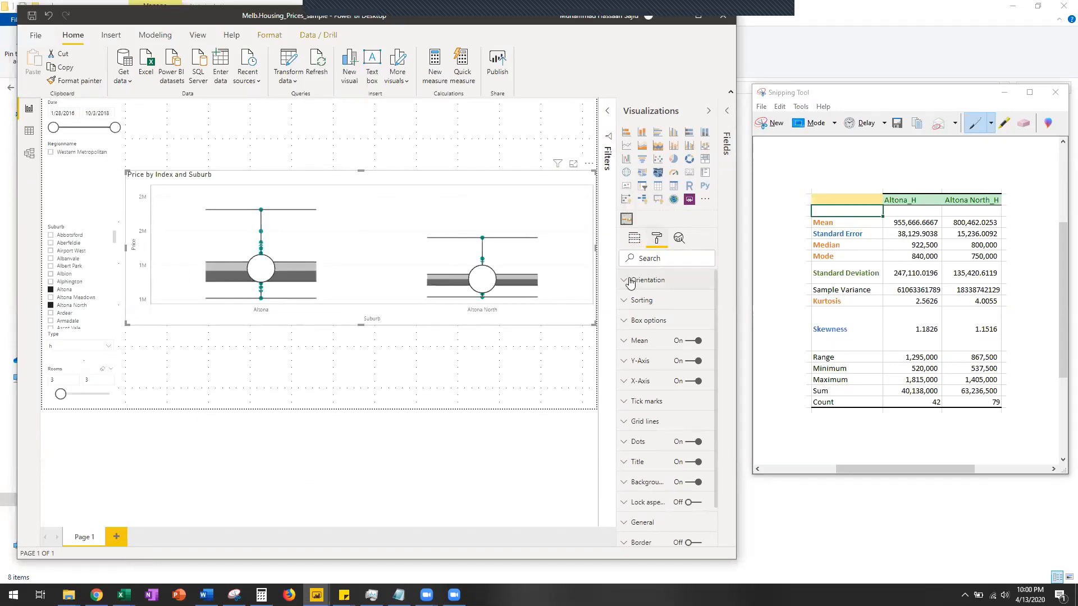
left_click(629, 282)
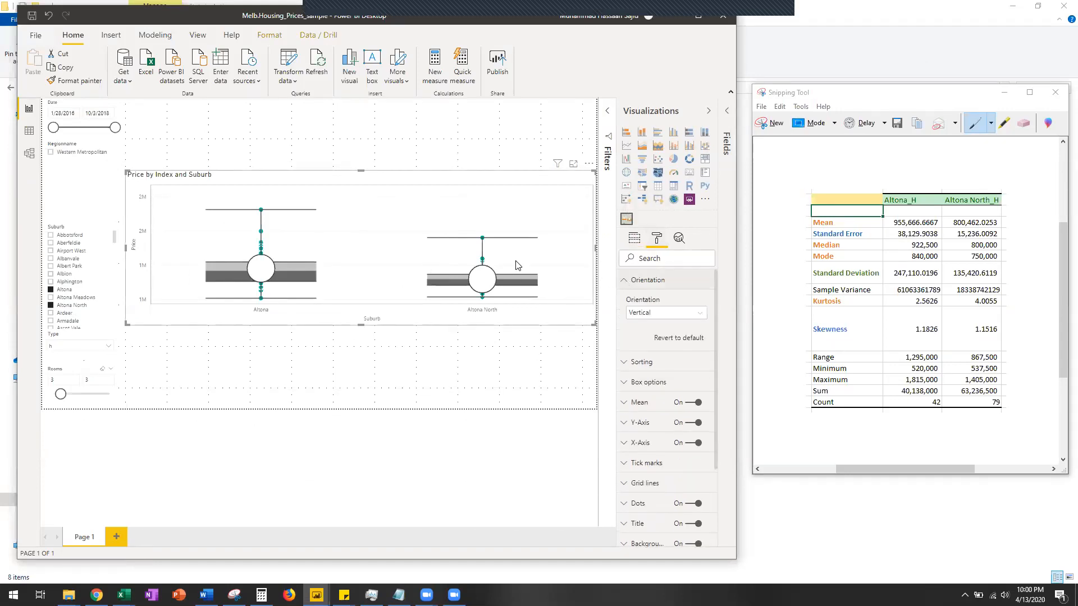
left_click(668, 313)
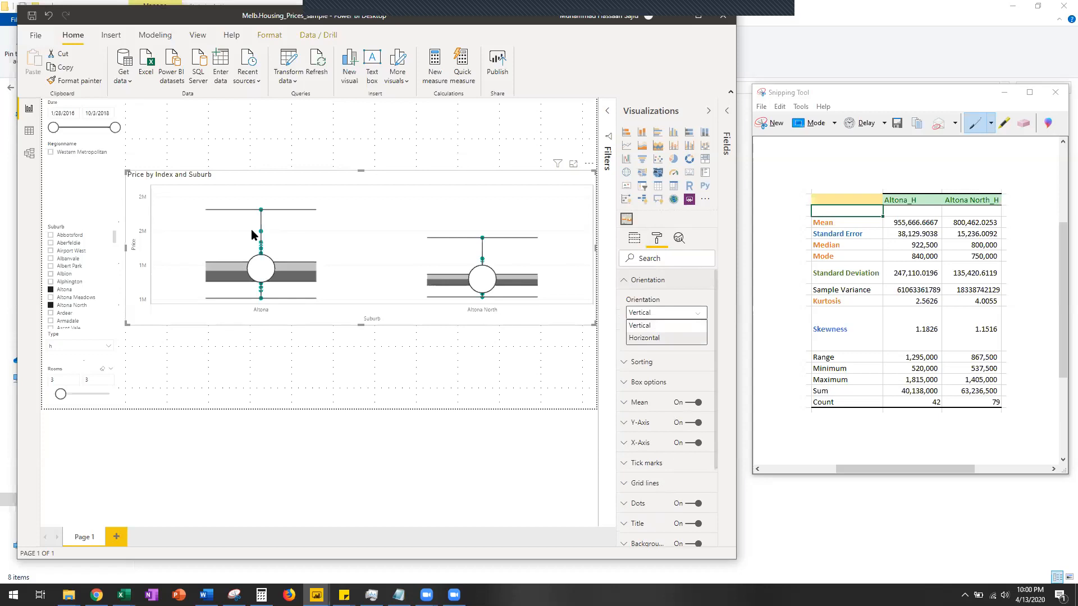
left_click(643, 337)
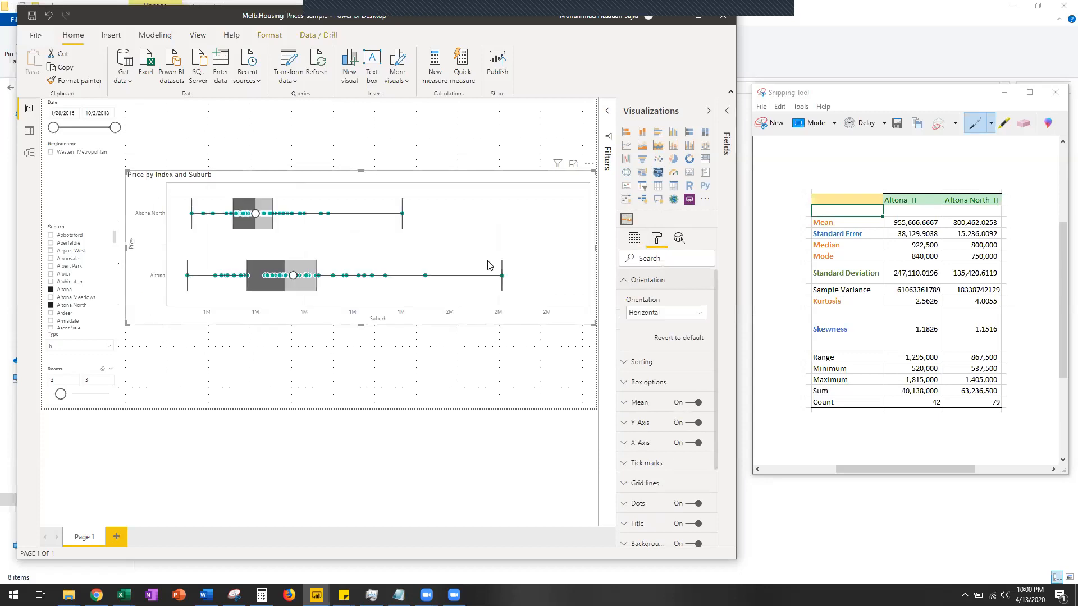
left_click(685, 313)
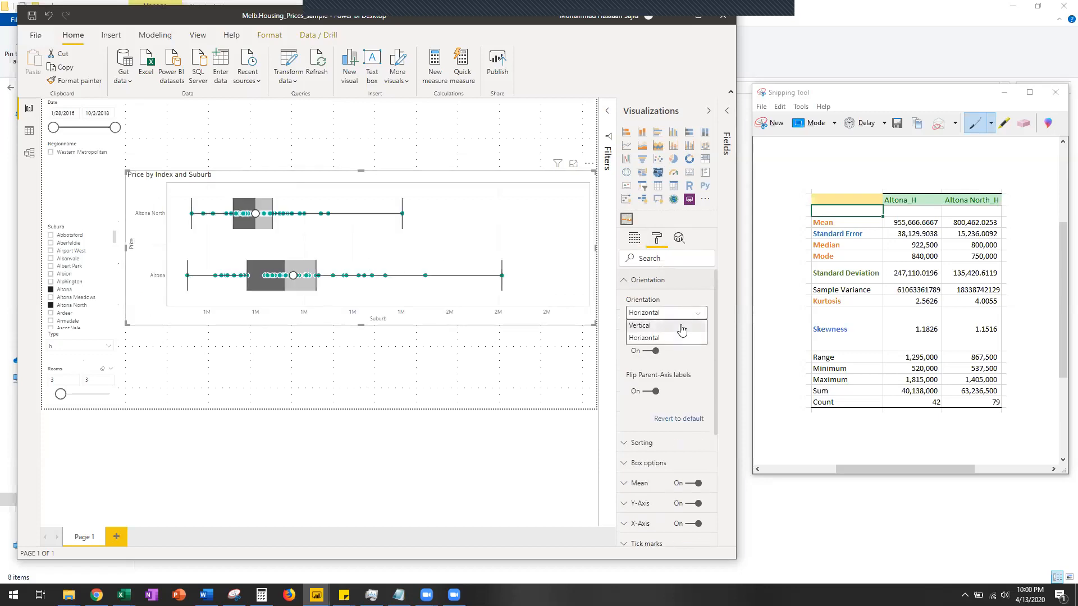
left_click(645, 325)
left_click(679, 314)
left_click(670, 337)
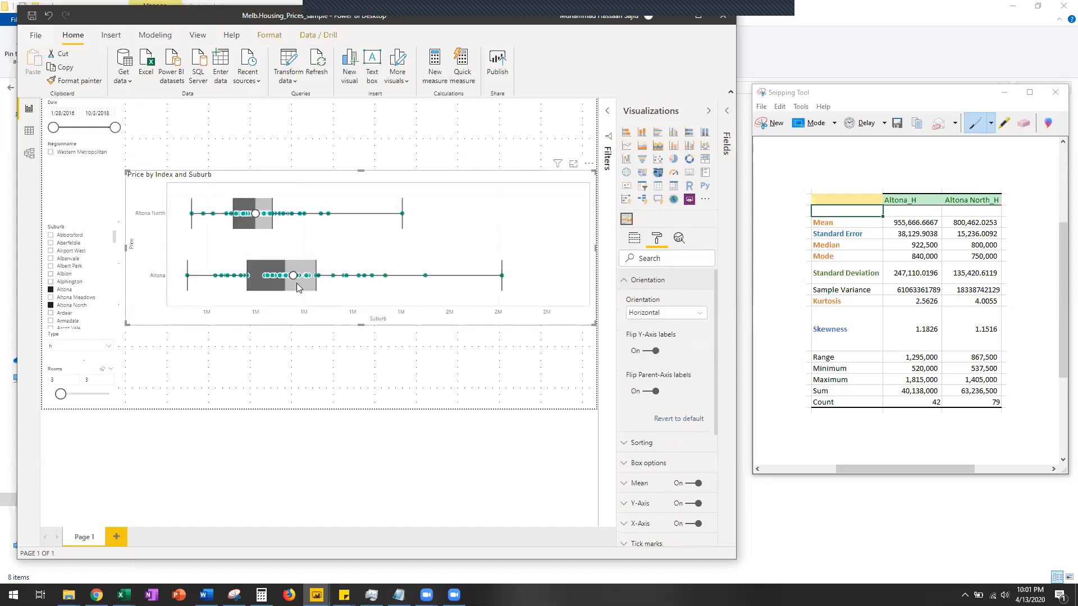
left_click(654, 313)
left_click(654, 325)
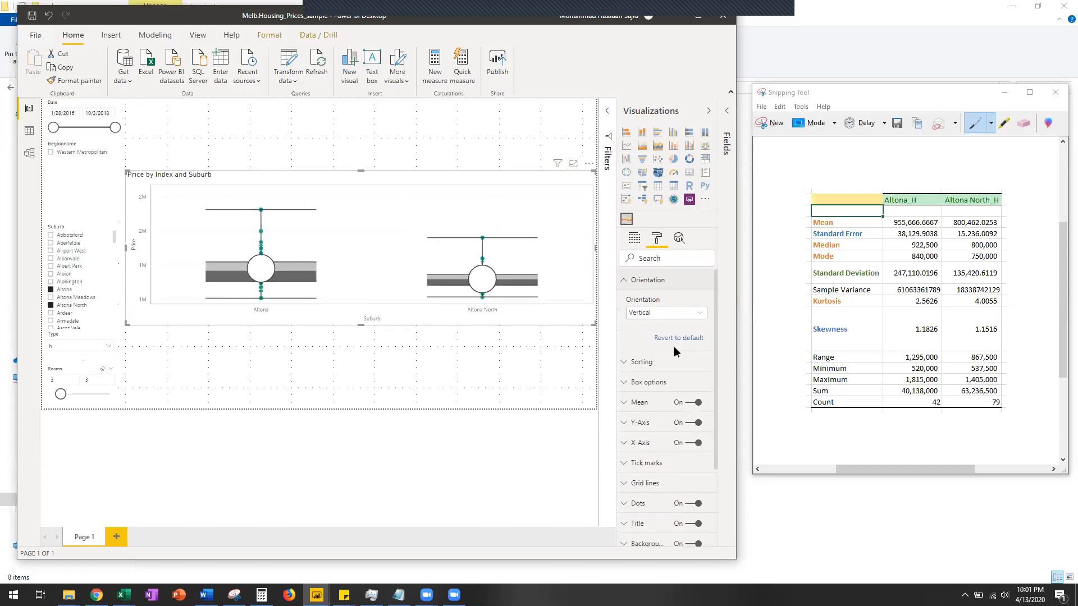
Step: Keep the median inclusive, set the whisker type to = 1.5 IQR and inspect the Altona box
left_click(633, 382)
scroll(679, 377, "down", 1)
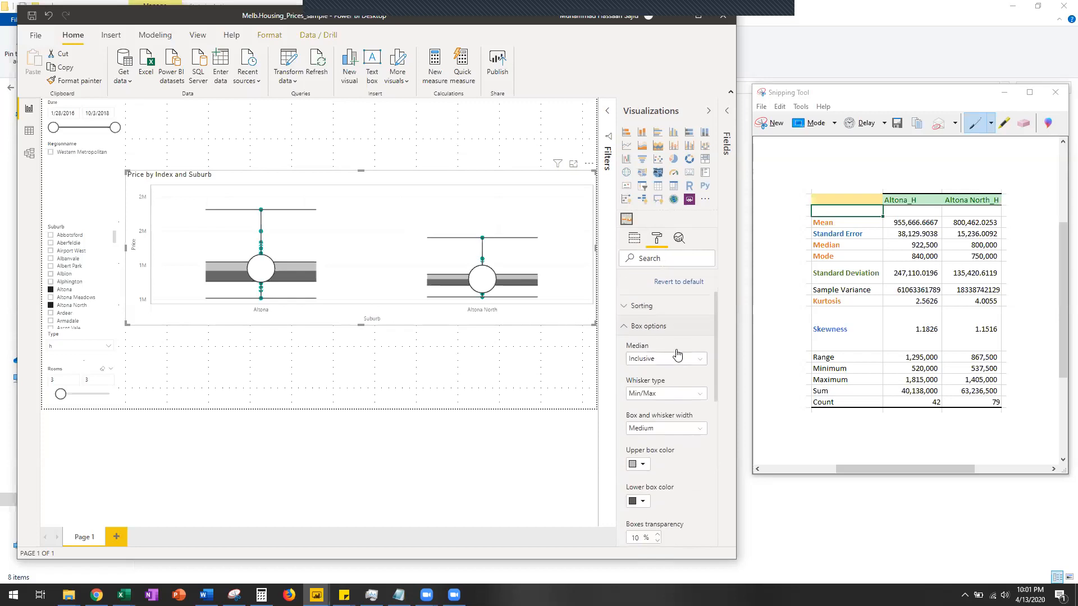
left_click(668, 360)
left_click(668, 362)
left_click(669, 392)
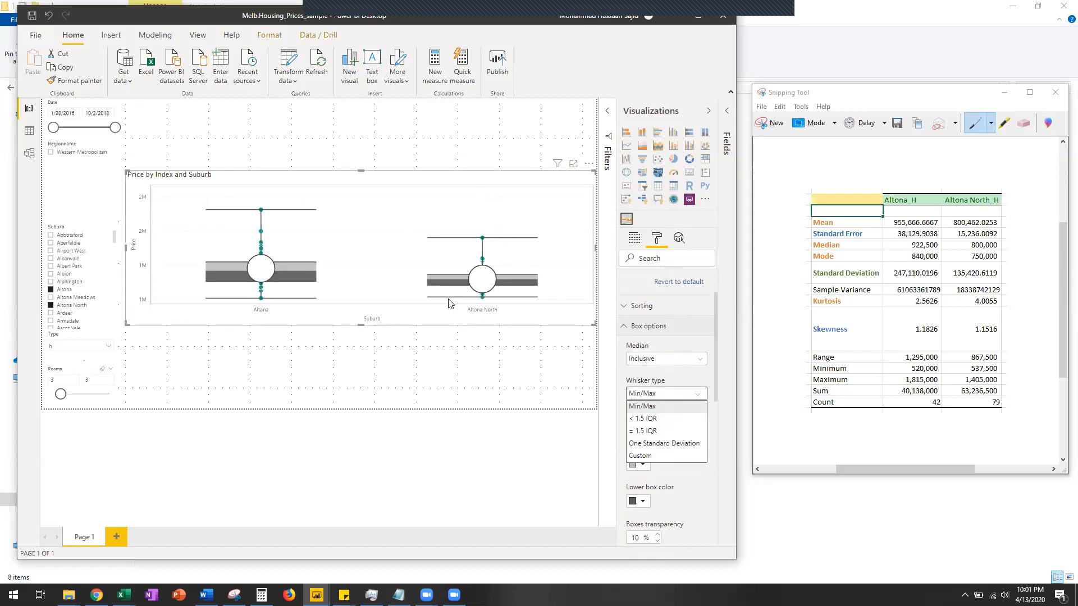
left_click(663, 432)
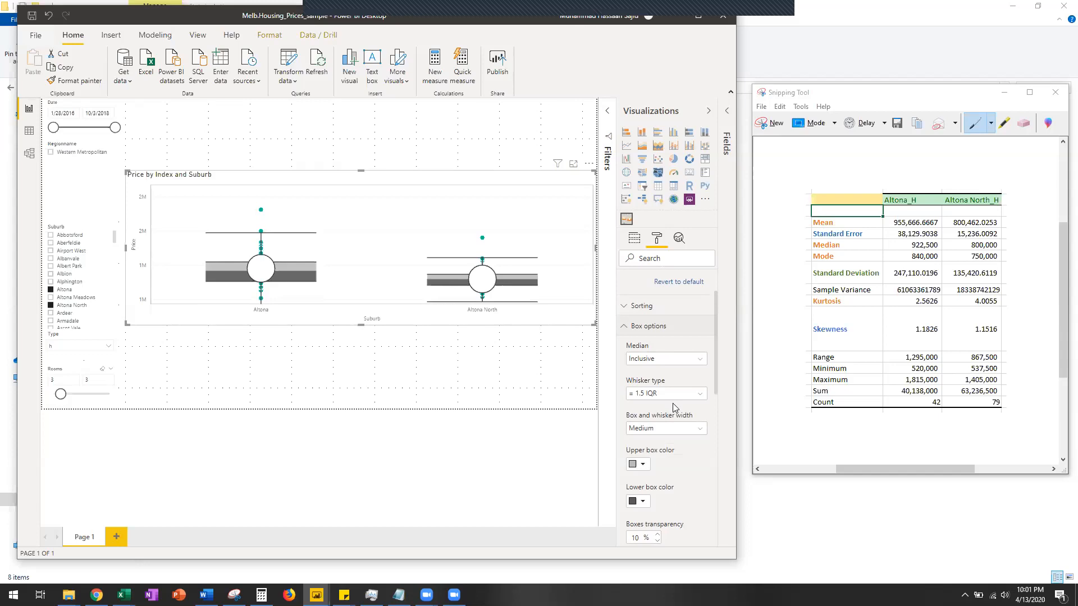
scroll(669, 467, "down", 2)
scroll(668, 463, "up", 4)
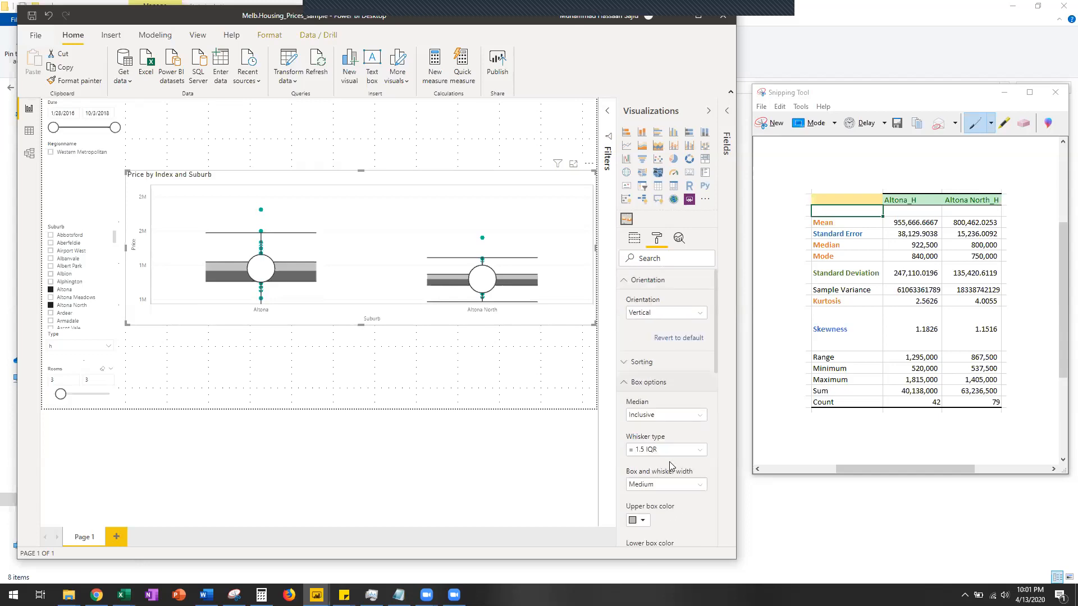
left_click(622, 280)
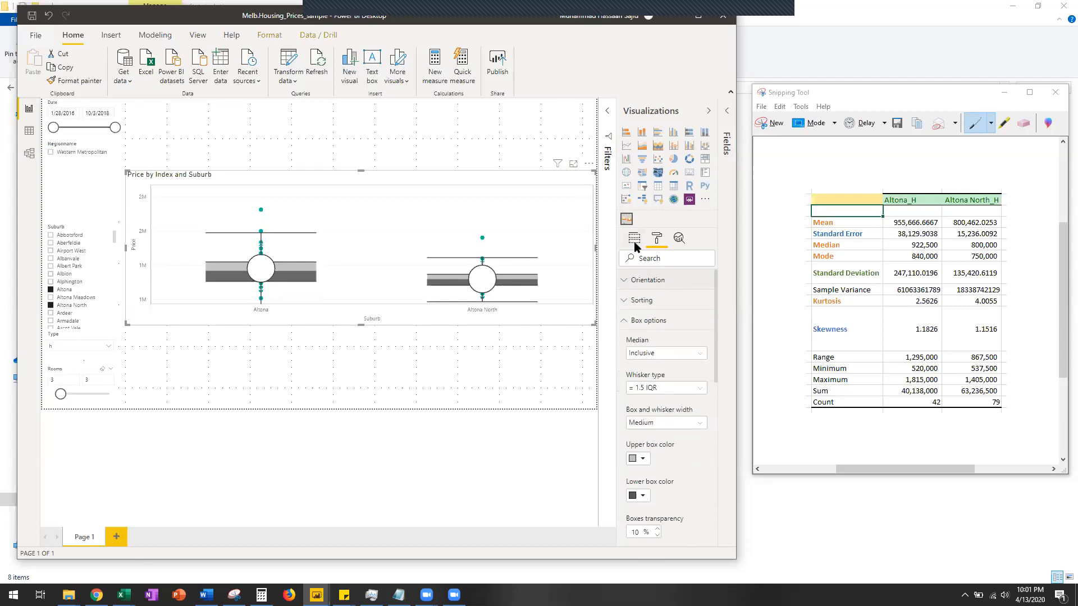
left_click(635, 239)
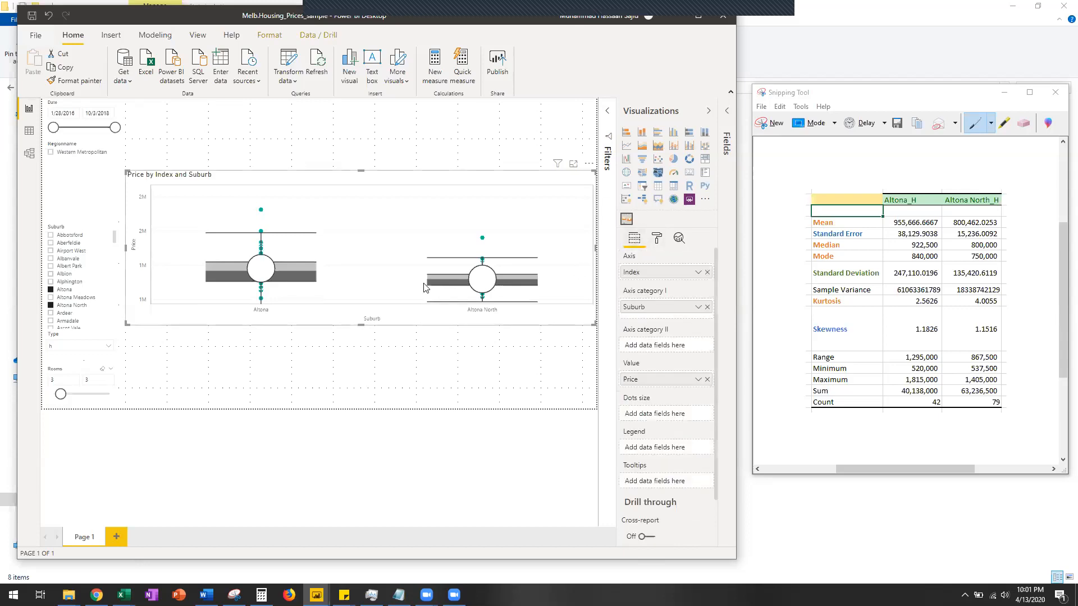
mouse_move(292, 269)
Step: Keep the mean marker's shape as Circle and set its width to Small
left_click(657, 239)
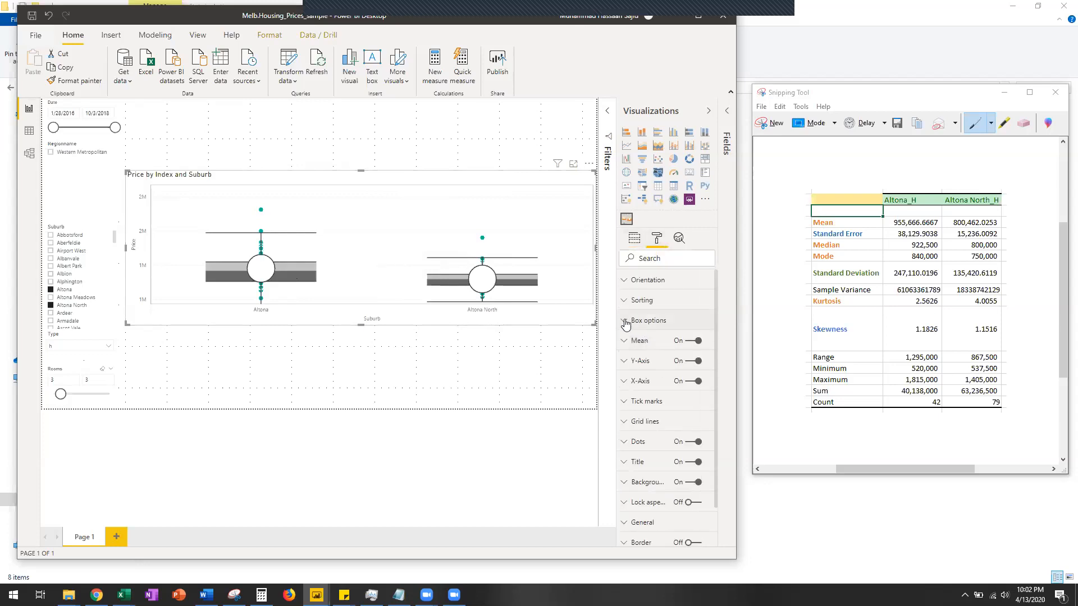
left_click(625, 323)
left_click(625, 323)
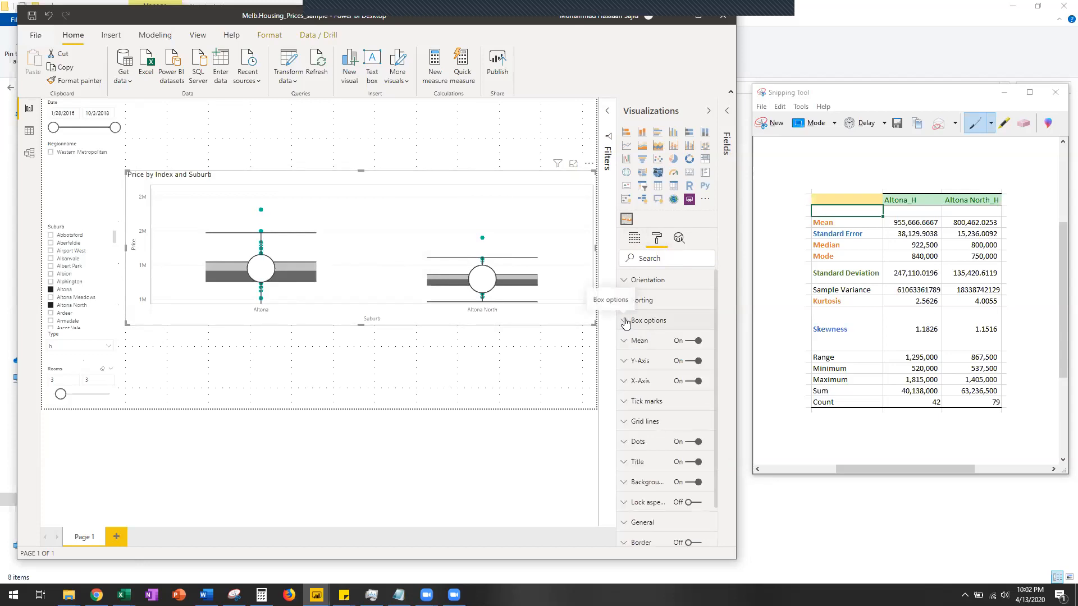
left_click(625, 324)
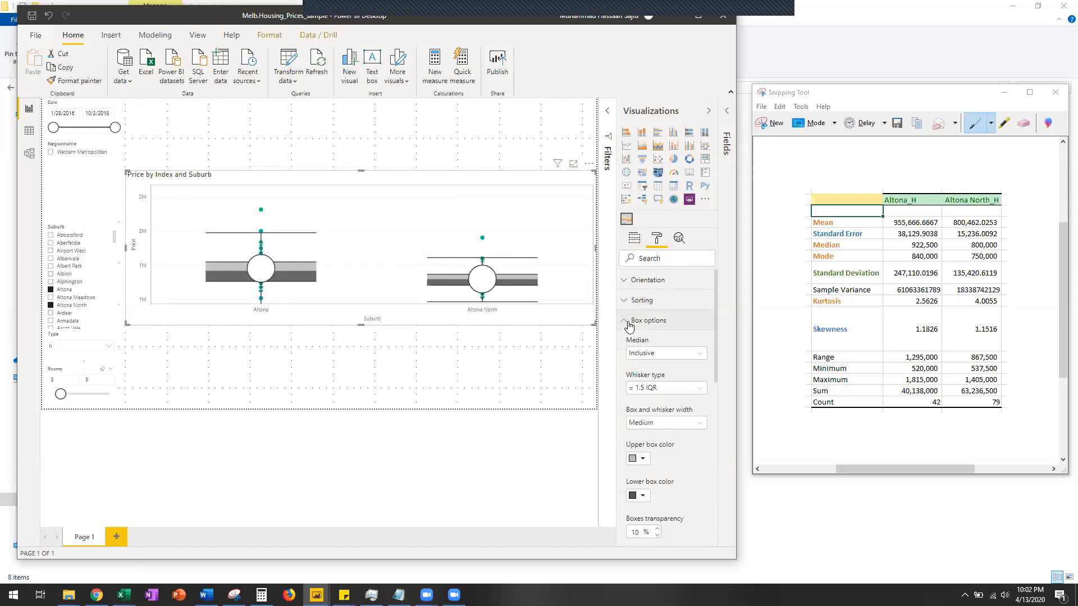
left_click(627, 324)
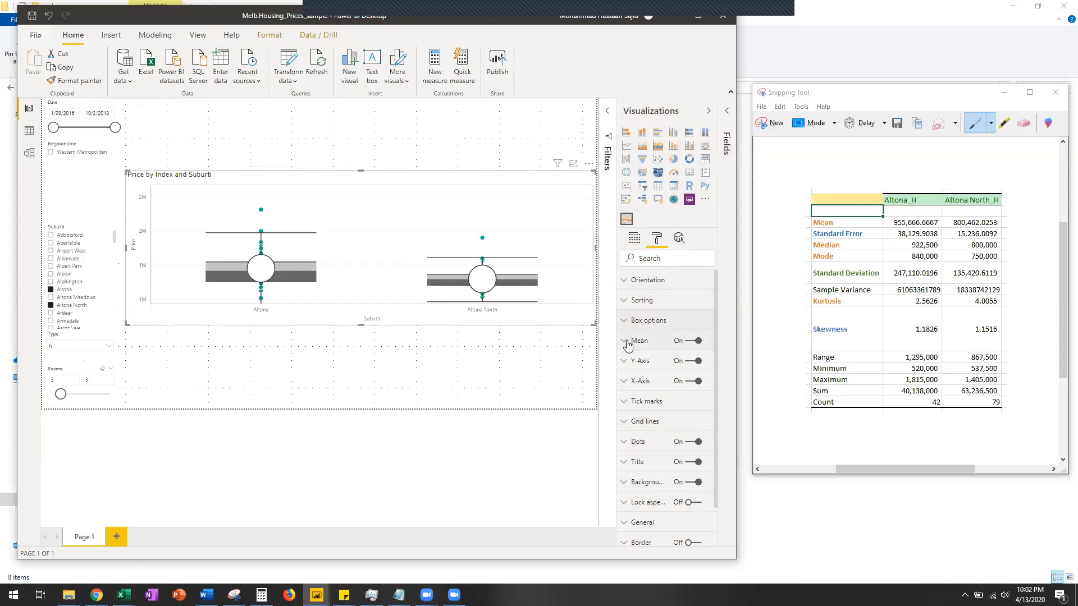
left_click(625, 348)
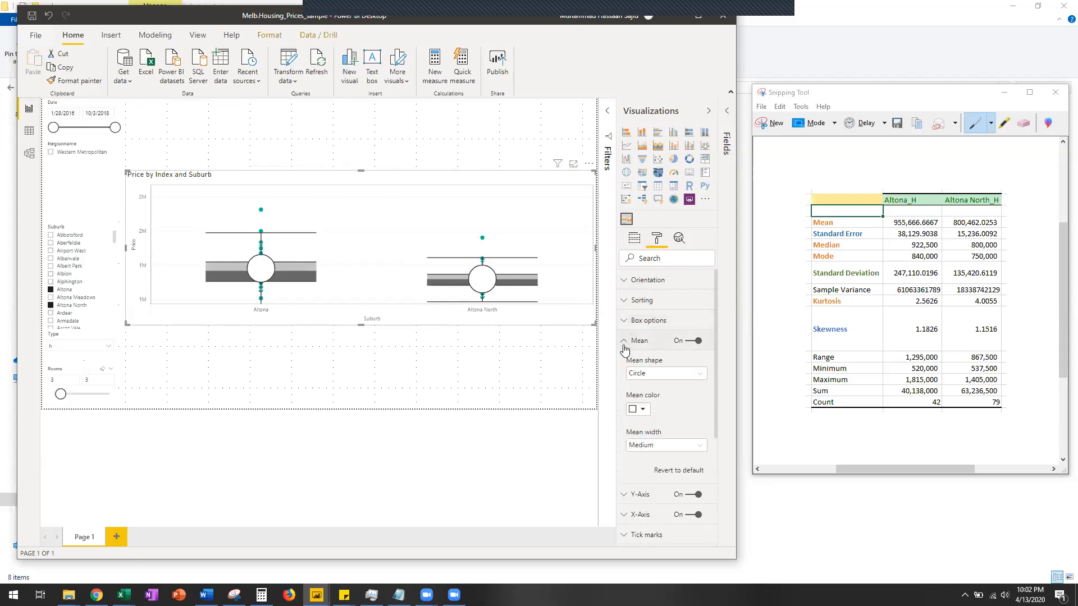
left_click(698, 374)
left_click(672, 388)
left_click(662, 445)
left_click(659, 459)
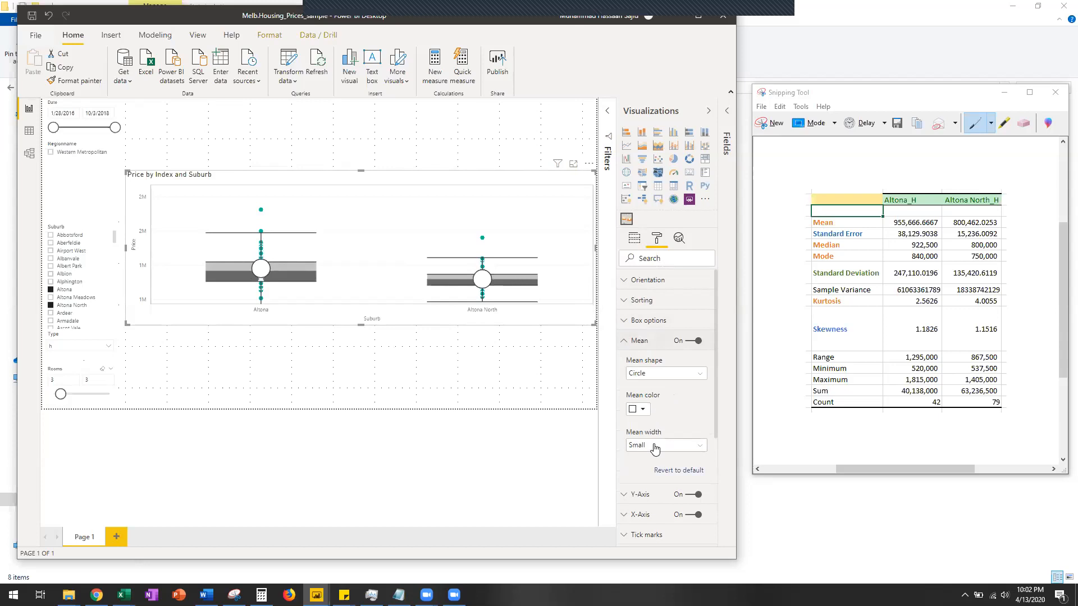
left_click(628, 342)
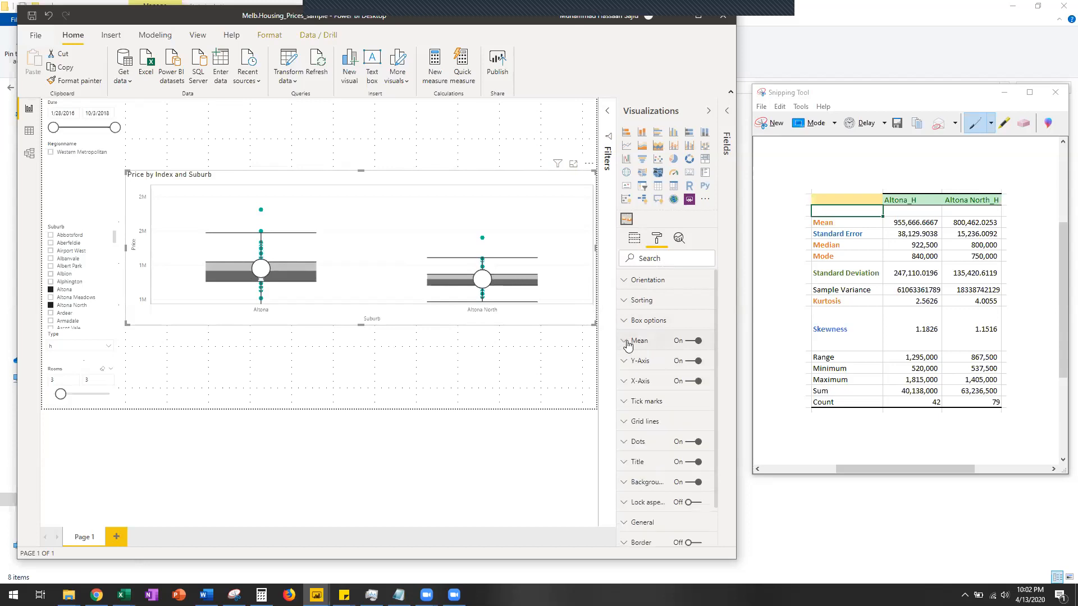
Step: Change the mean marker's fill colour to dark orange
left_click(627, 343)
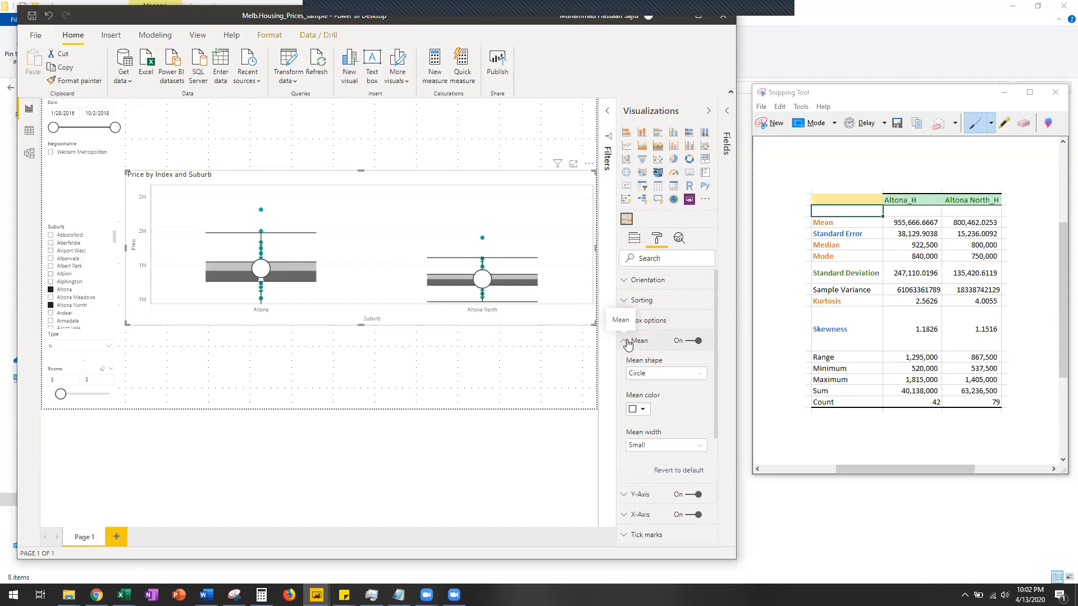
left_click(640, 410)
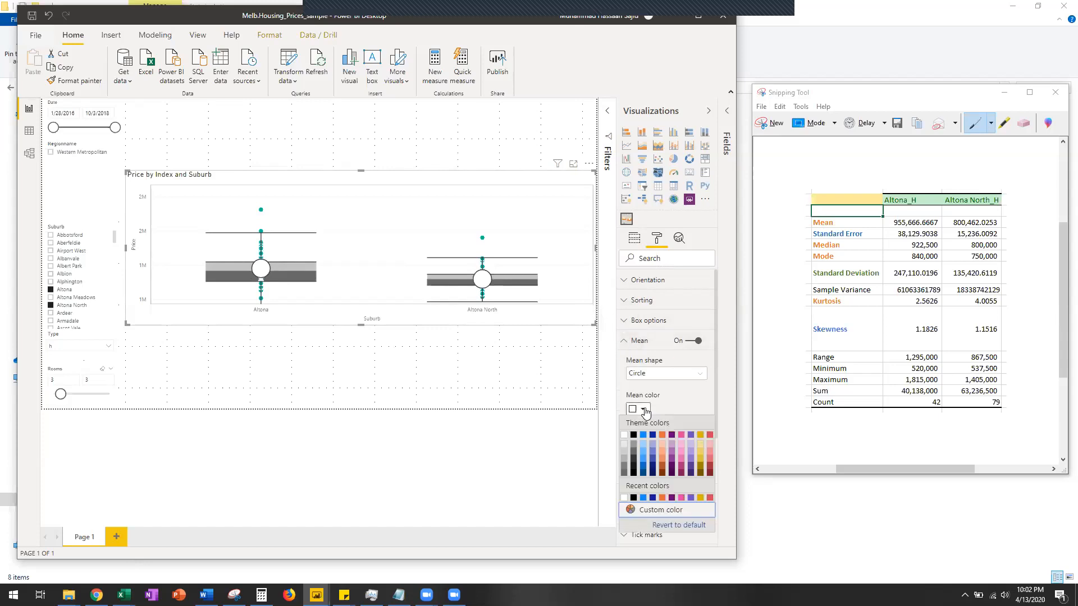
left_click(662, 473)
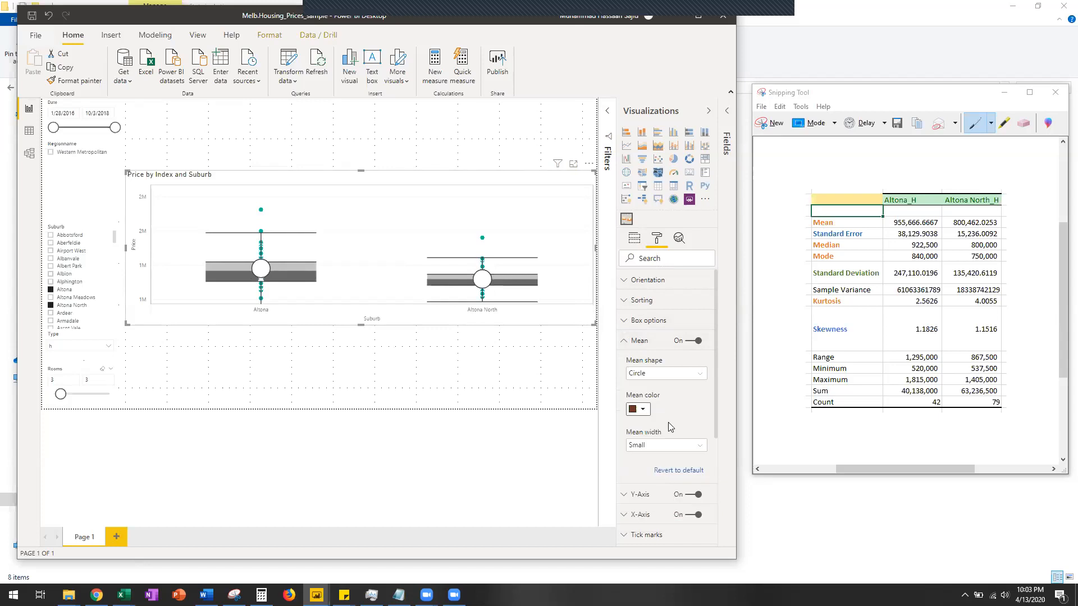
left_click(640, 409)
left_click(662, 466)
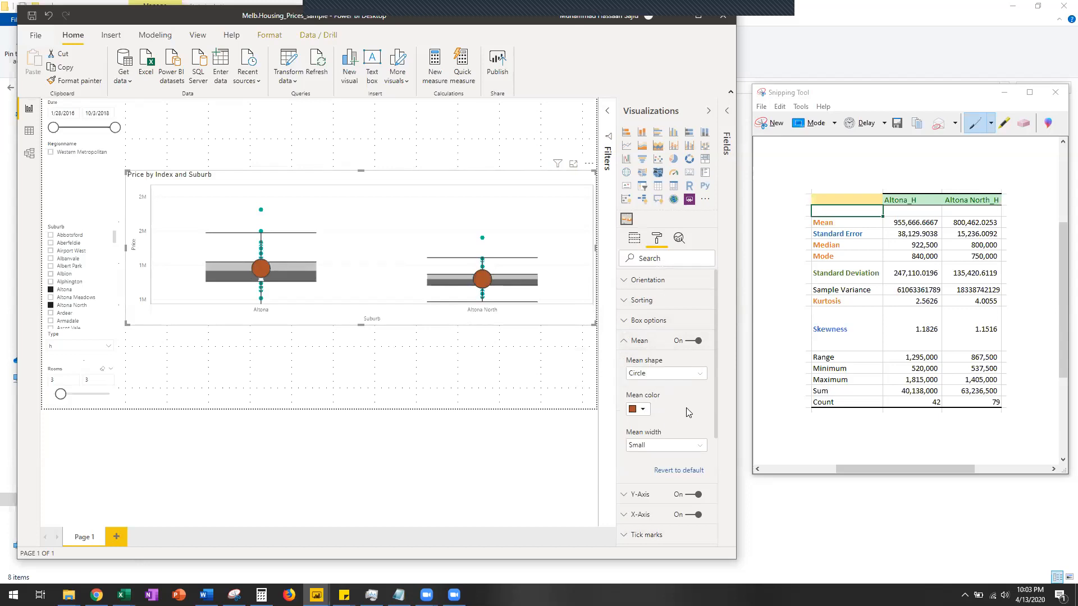
left_click(625, 341)
left_click(623, 364)
left_click(623, 364)
left_click(623, 382)
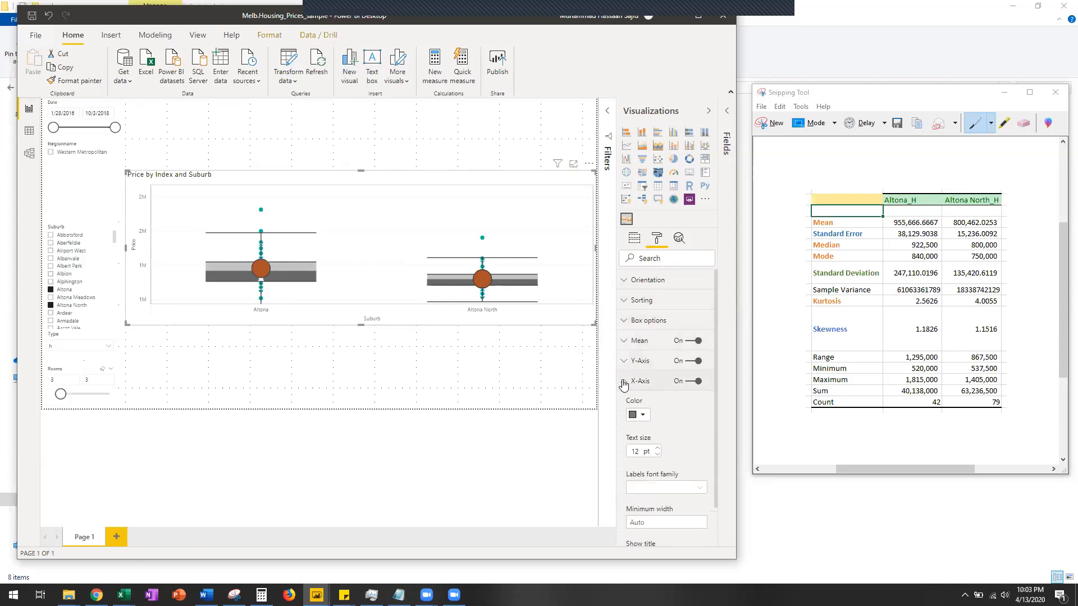
left_click(623, 383)
scroll(628, 393, "down", 1)
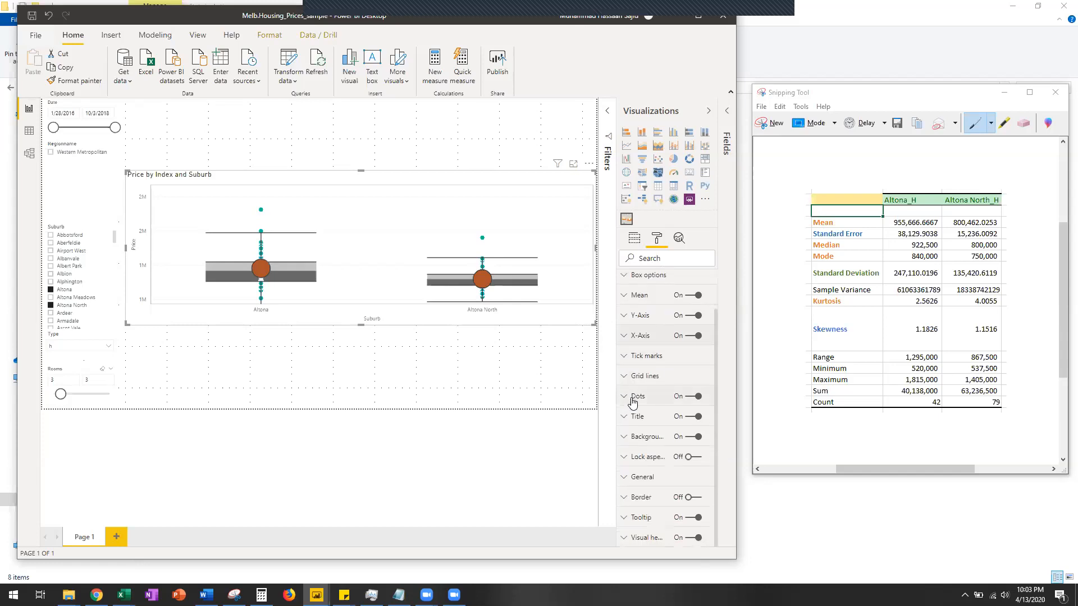
Step: Inspect the outlying dot above Altona North's upper whisker
left_click(635, 238)
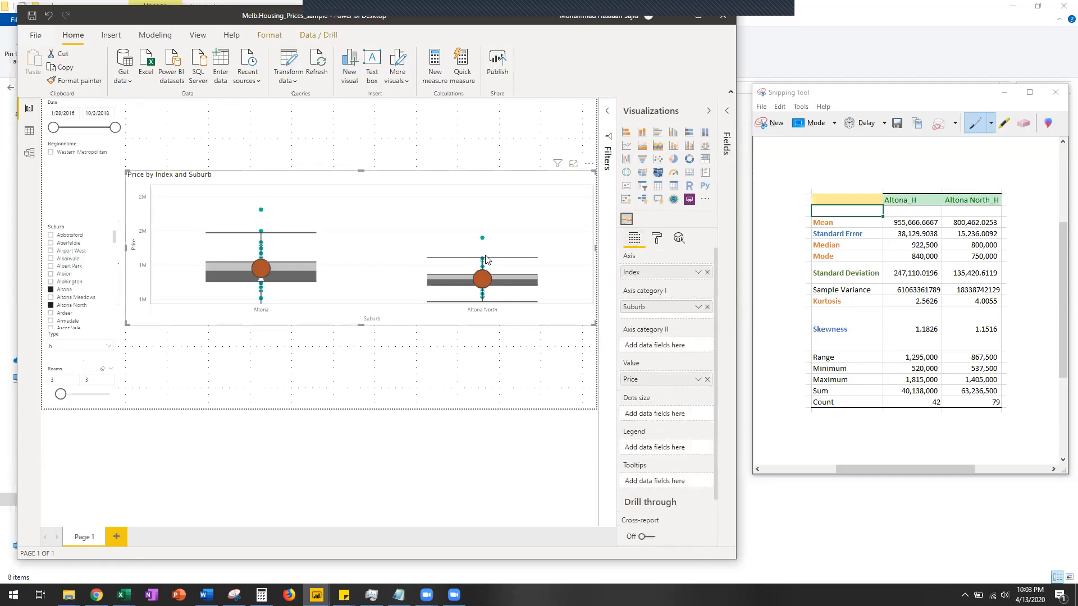
mouse_move(482, 239)
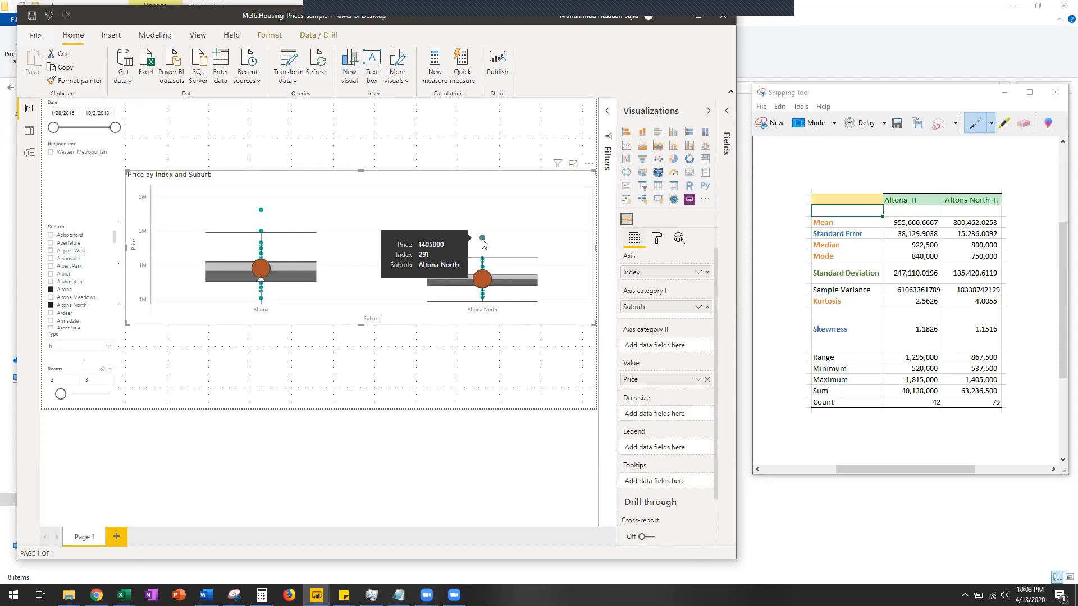
Step: Try the Suburb field as the box and whisker chart's legend
left_click(726, 115)
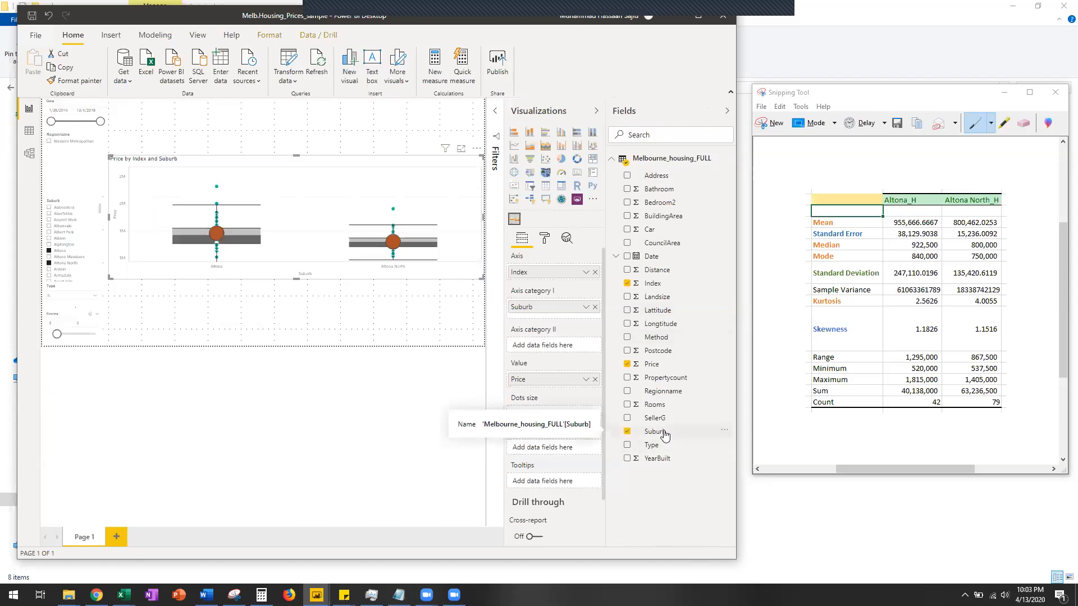
left_click_drag(665, 437, 558, 448)
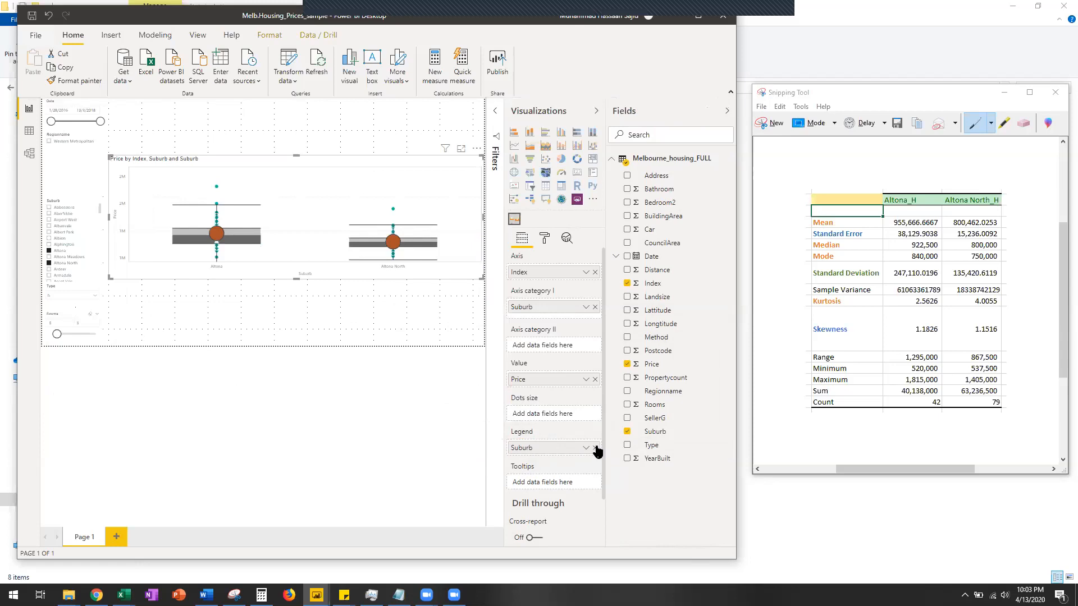
Step: Examine the box and whisker chart's formatting options for the box, mean, axes, tick marks and grid lines
left_click(544, 238)
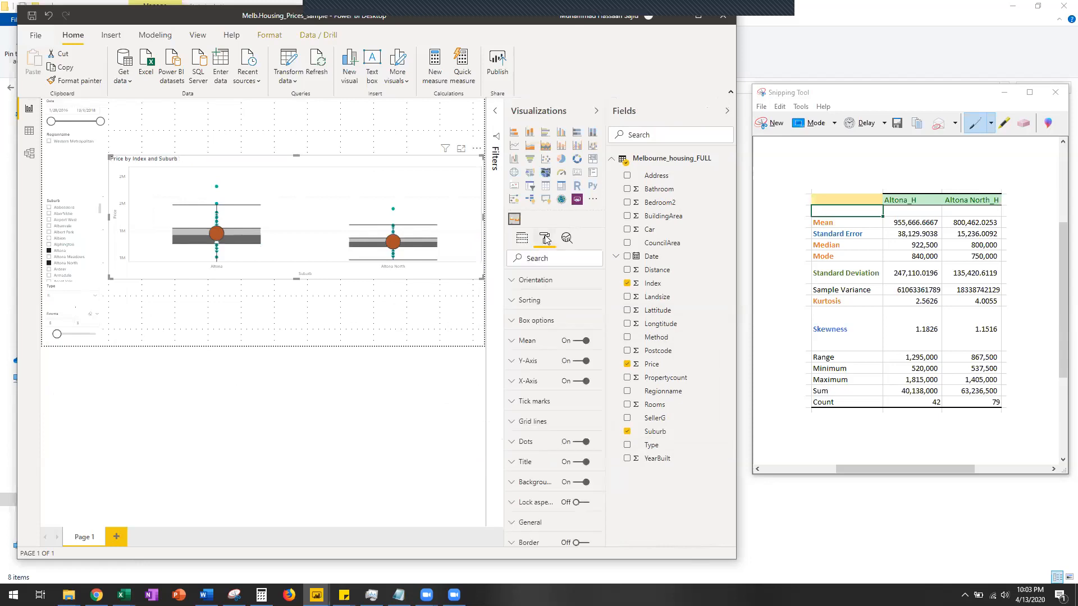
left_click(513, 320)
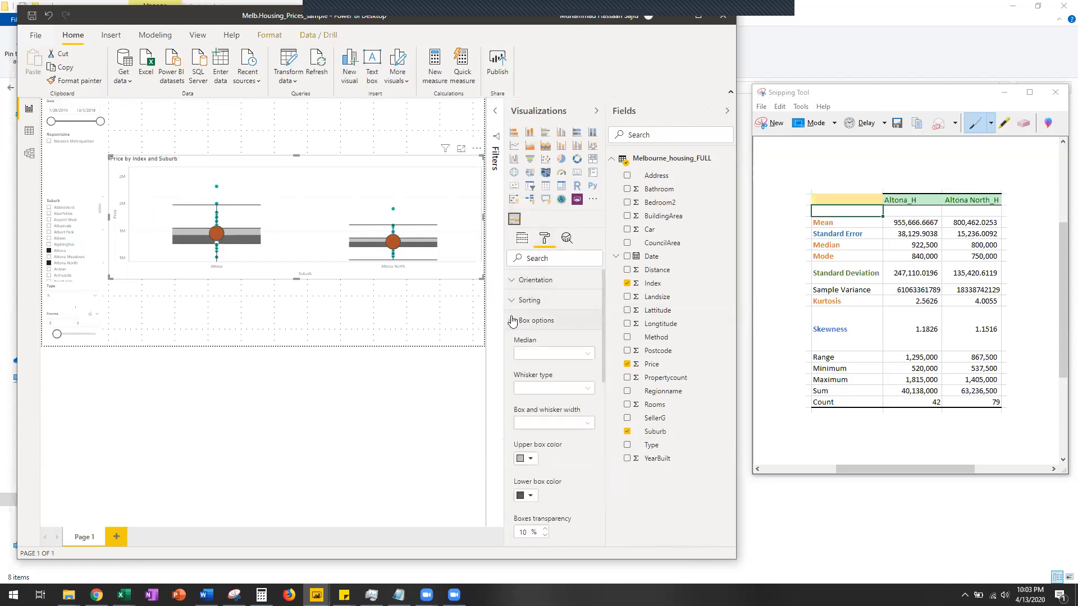
left_click(512, 320)
left_click(515, 341)
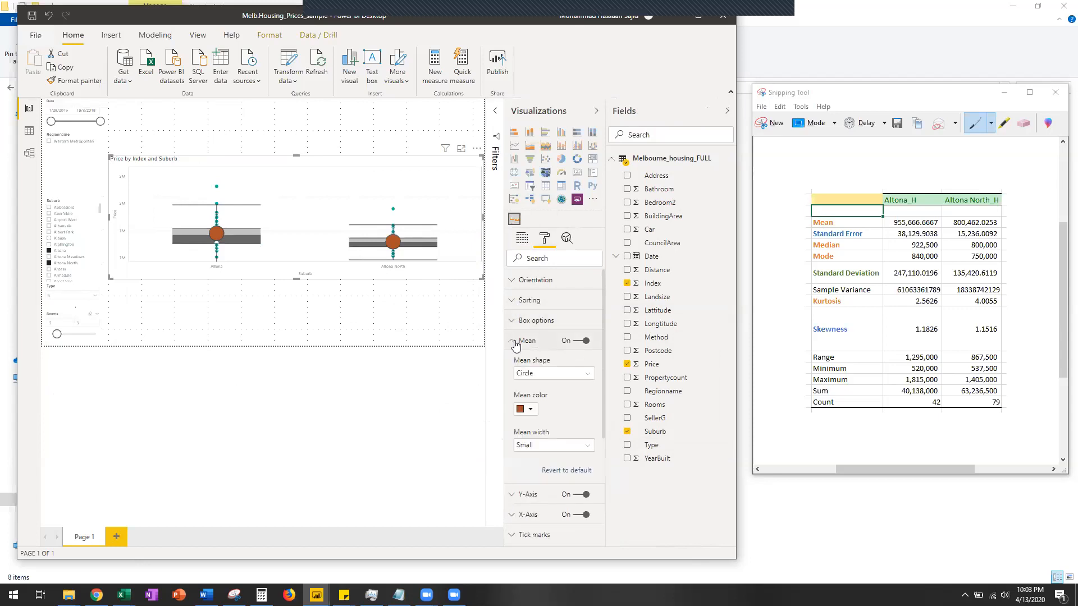
left_click(516, 343)
left_click(515, 364)
scroll(558, 417, "down", 3)
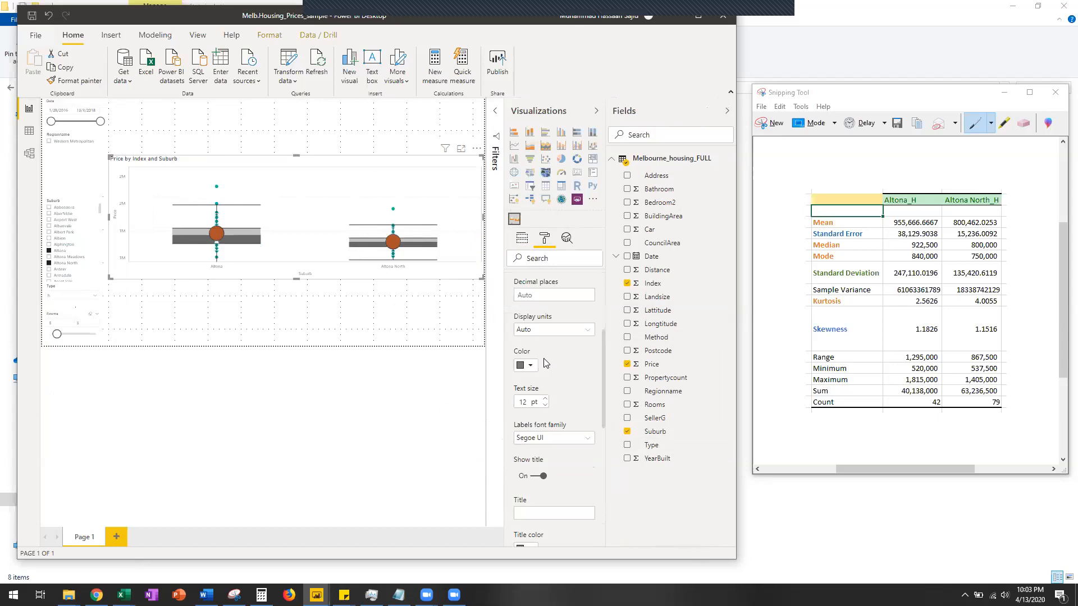
scroll(540, 314, "up", 3)
left_click(512, 362)
left_click(512, 382)
scroll(549, 400, "down", 3)
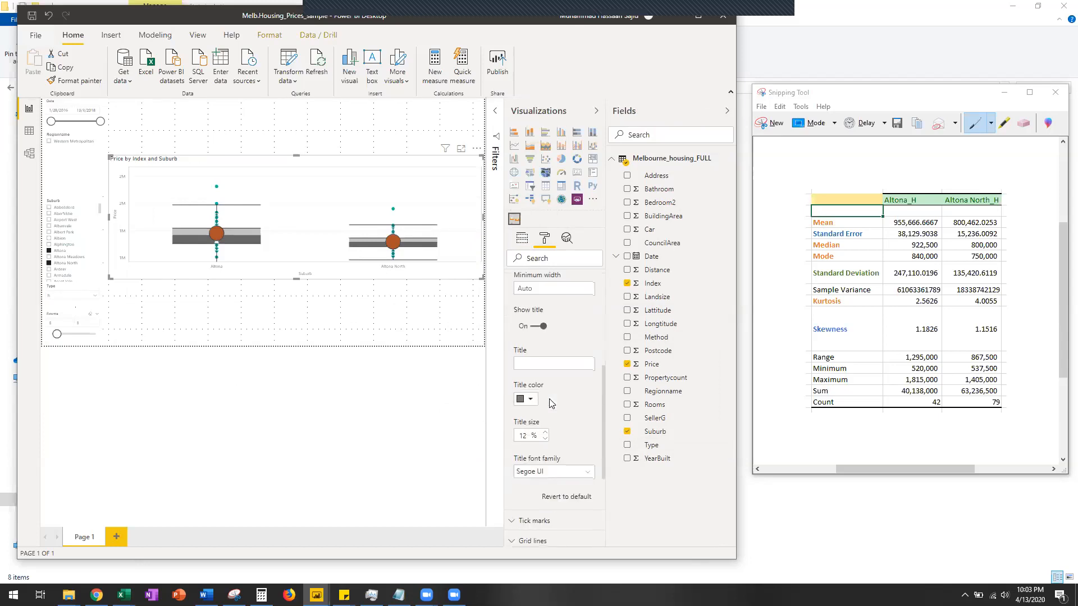
scroll(550, 403, "down", 3)
left_click(522, 355)
scroll(565, 375, "down", 3)
left_click(552, 371)
scroll(553, 371, "down", 3)
Step: Change the fill colour of the box and whisker chart's dots to dark orange
left_click(515, 397)
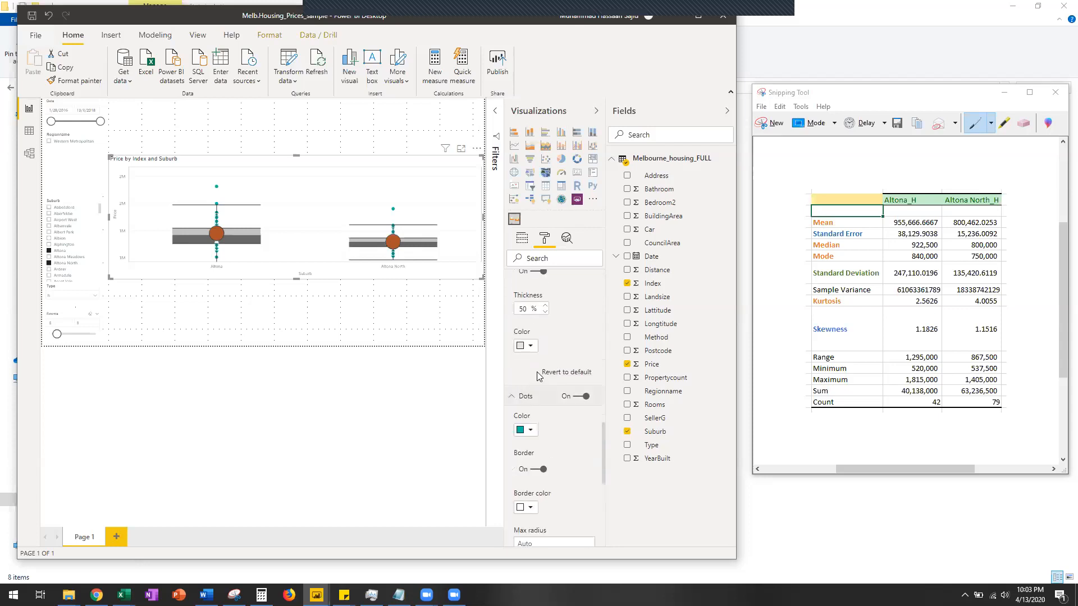
scroll(537, 375, "down", 1)
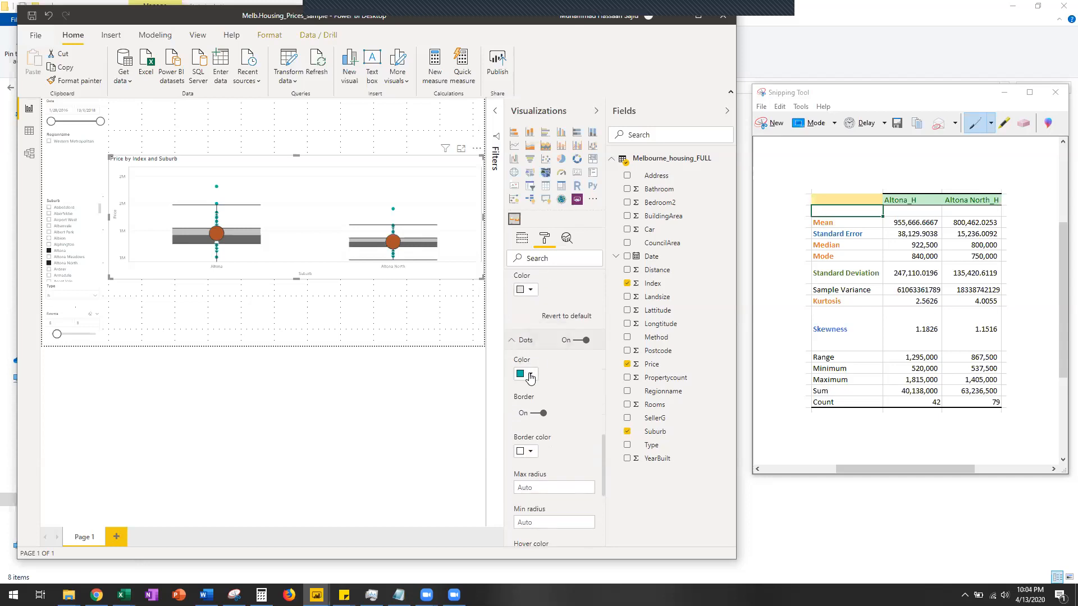
left_click(528, 374)
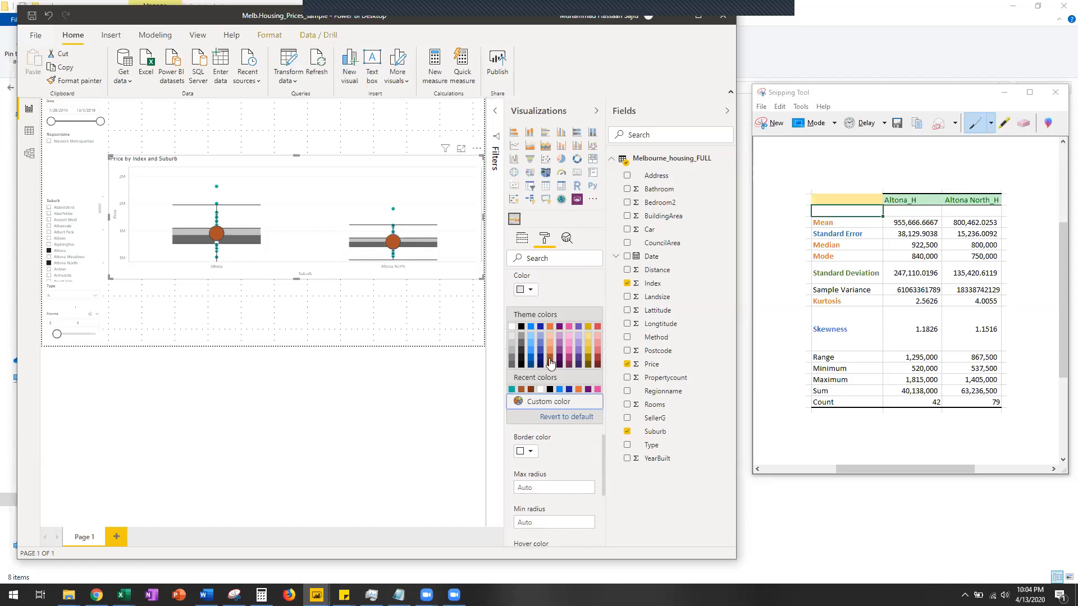
left_click(545, 360)
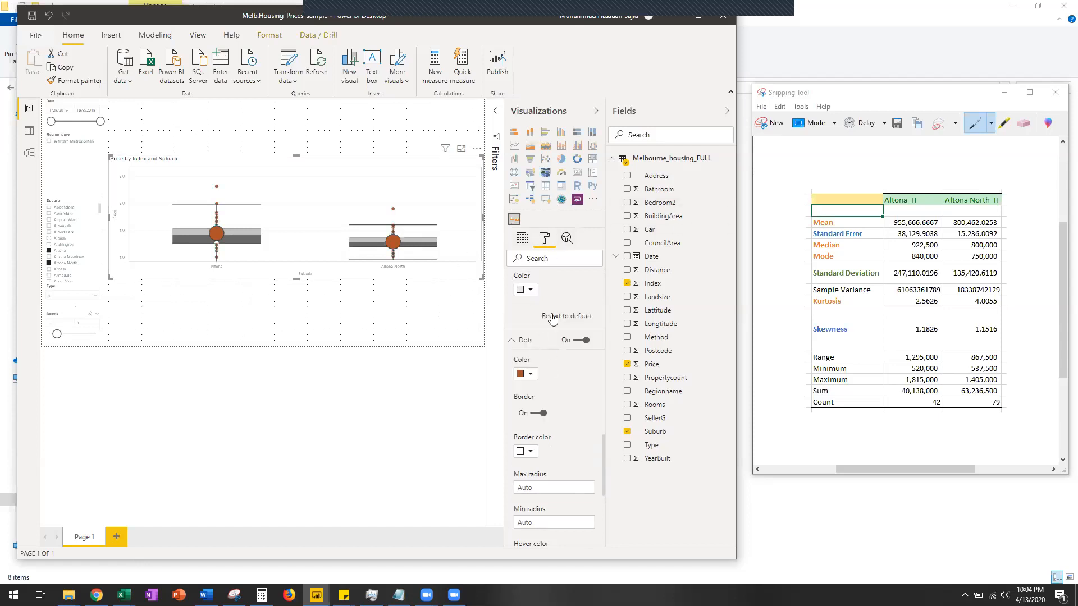
Step: Try Square as the mean marker's shape, keeping its width at Small
scroll(552, 312, "down", 5)
scroll(551, 336, "down", 10)
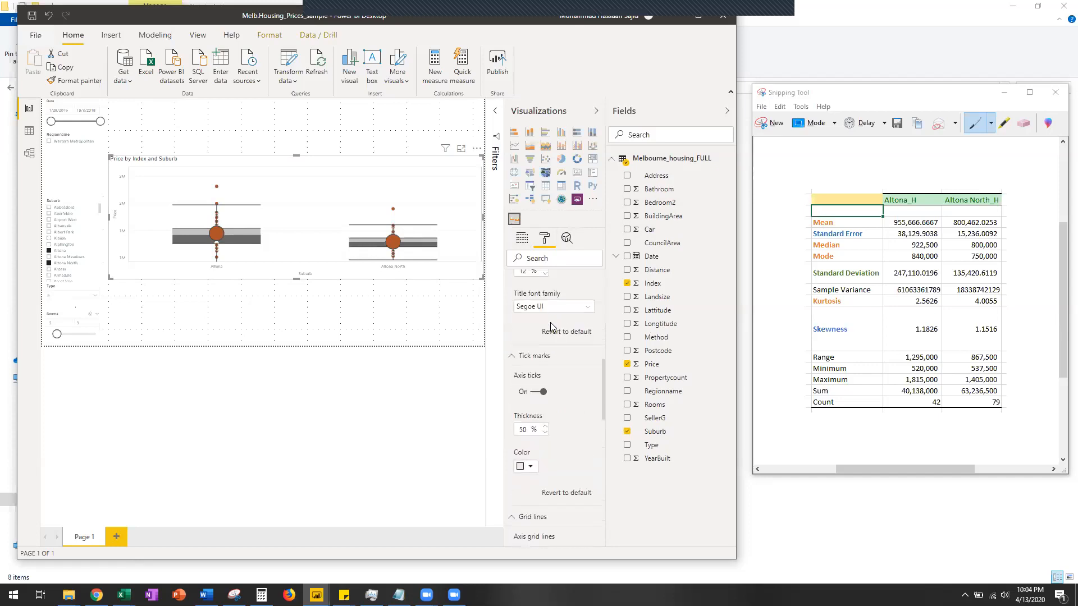
scroll(550, 374, "up", 3)
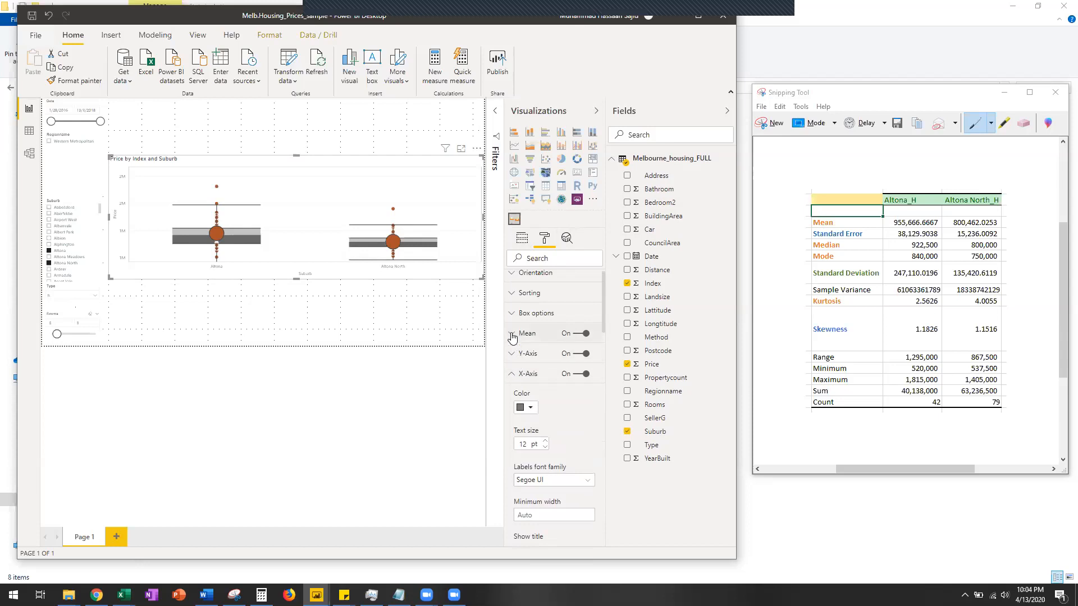
left_click(512, 333)
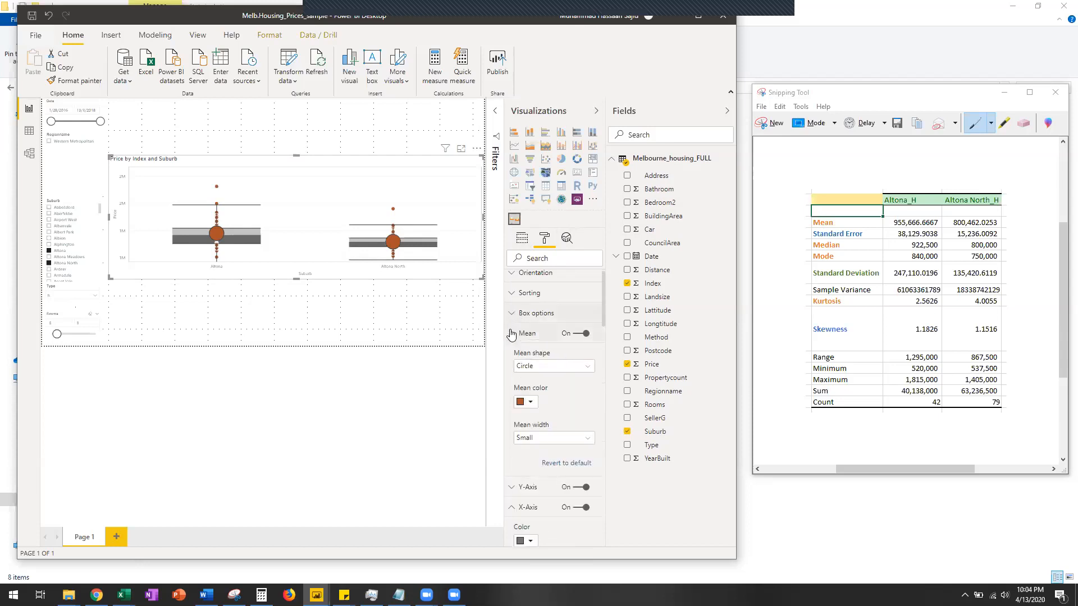
left_click(577, 366)
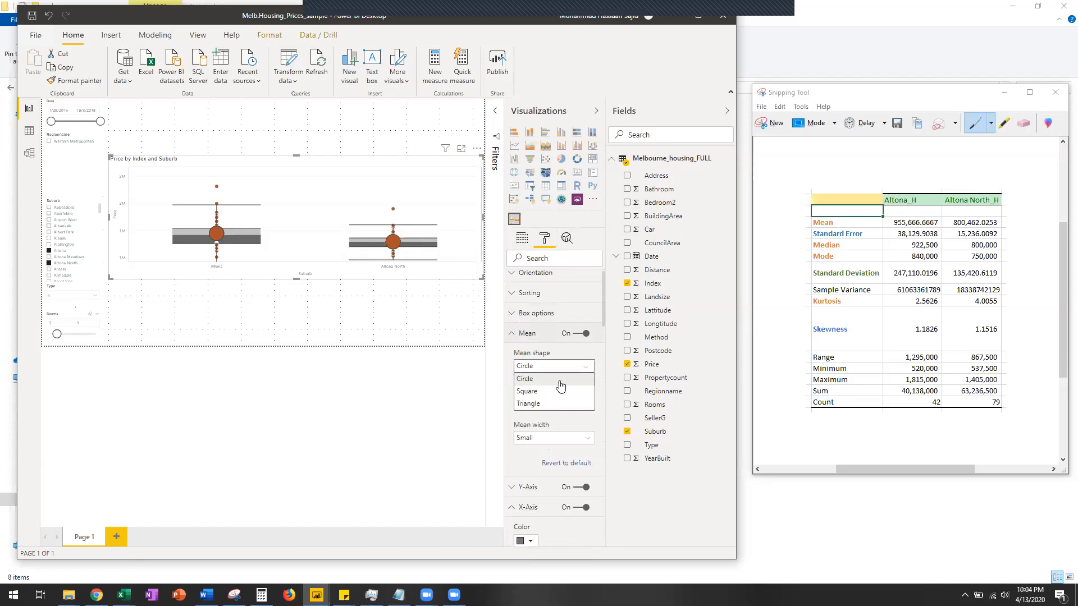
left_click(548, 397)
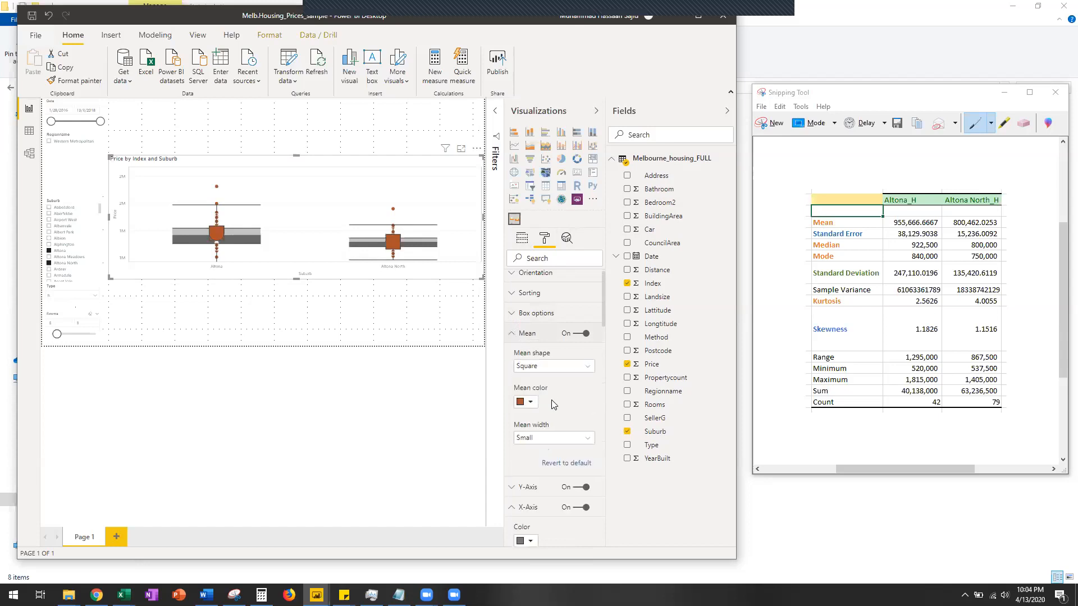
left_click(553, 437)
left_click(543, 451)
Step: Return the mean marker's shape to Circle
left_click(532, 402)
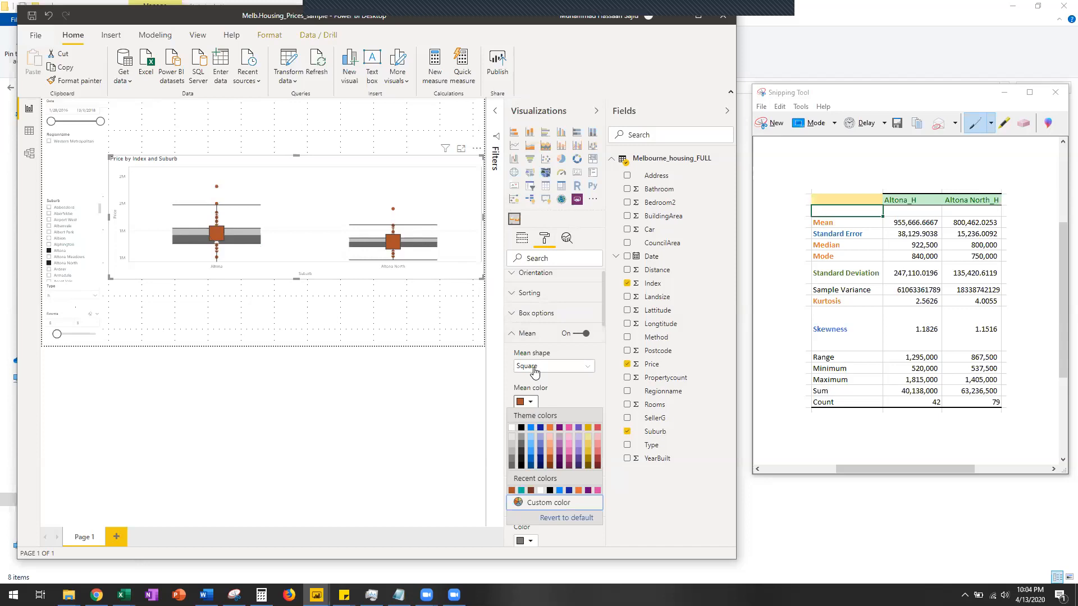
left_click(539, 368)
left_click(538, 379)
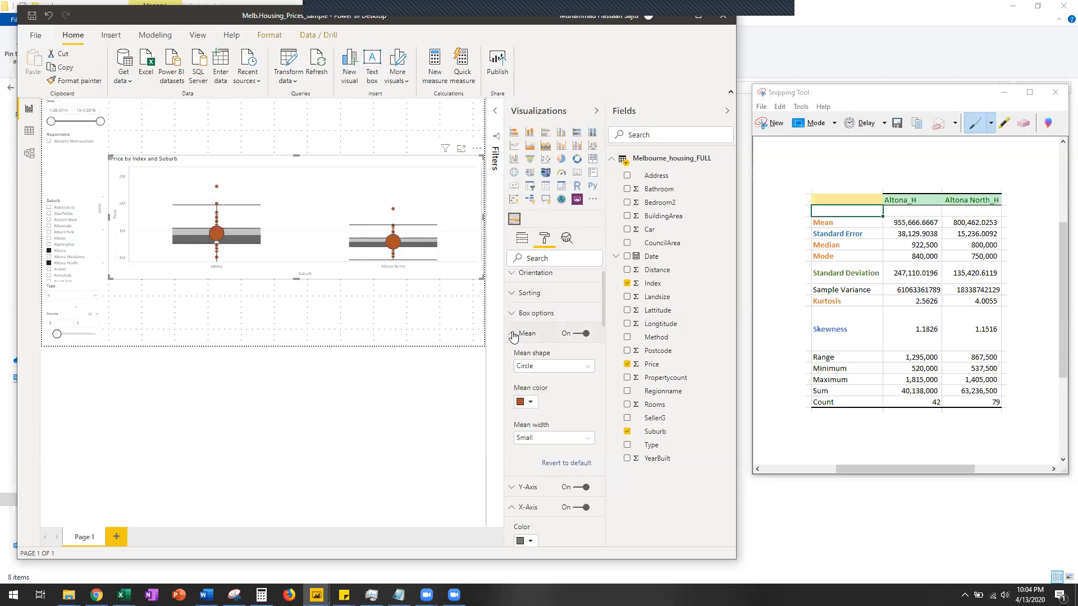
left_click(513, 335)
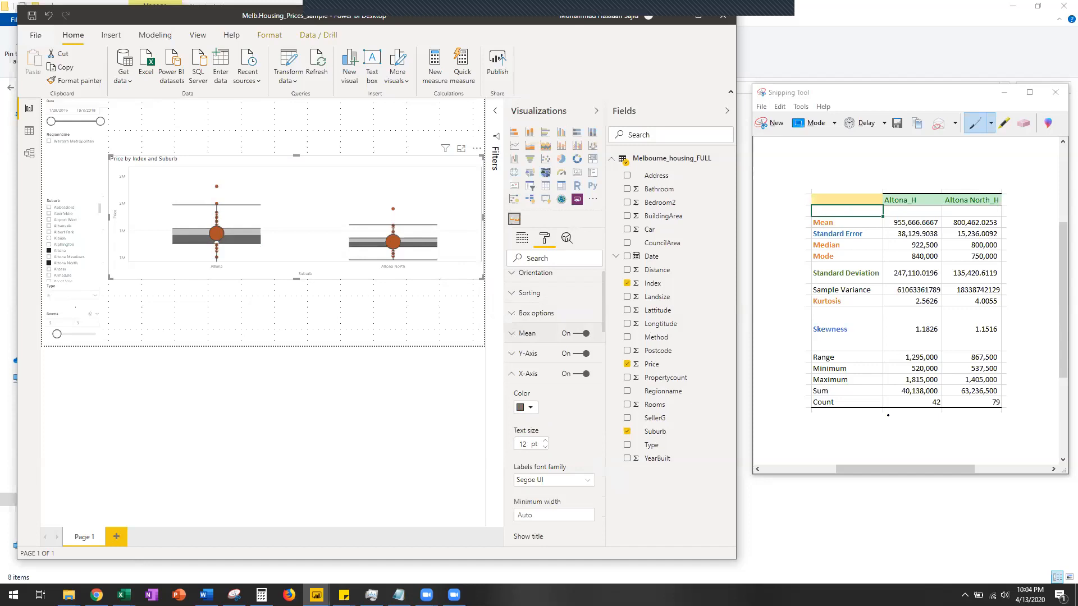
Step: Move the box and whisker chart slightly down the page to leave more room above it
left_click_drag(339, 161, 338, 173)
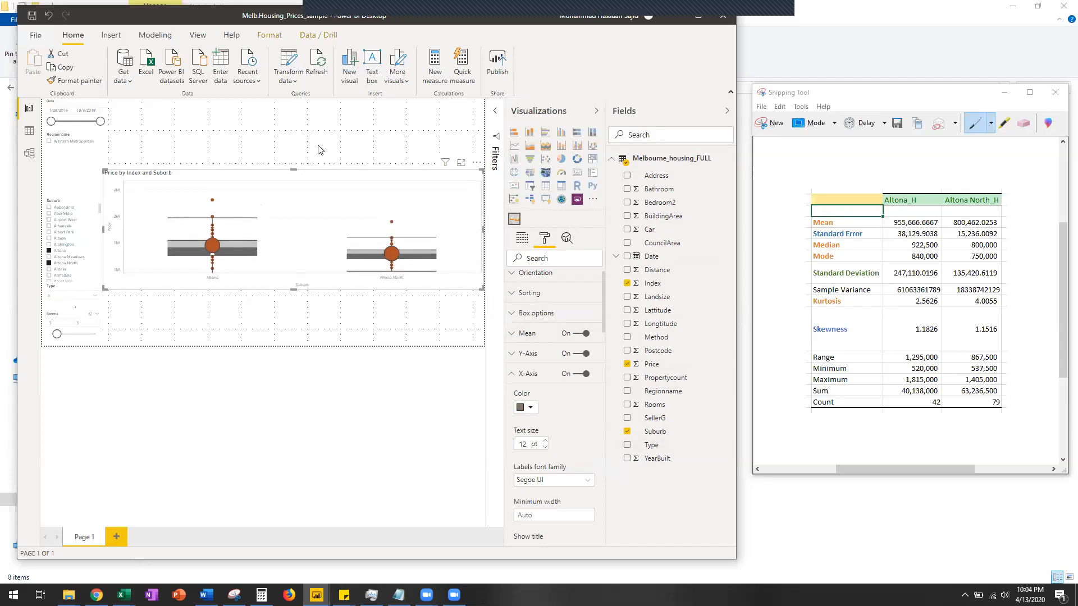
left_click(233, 146)
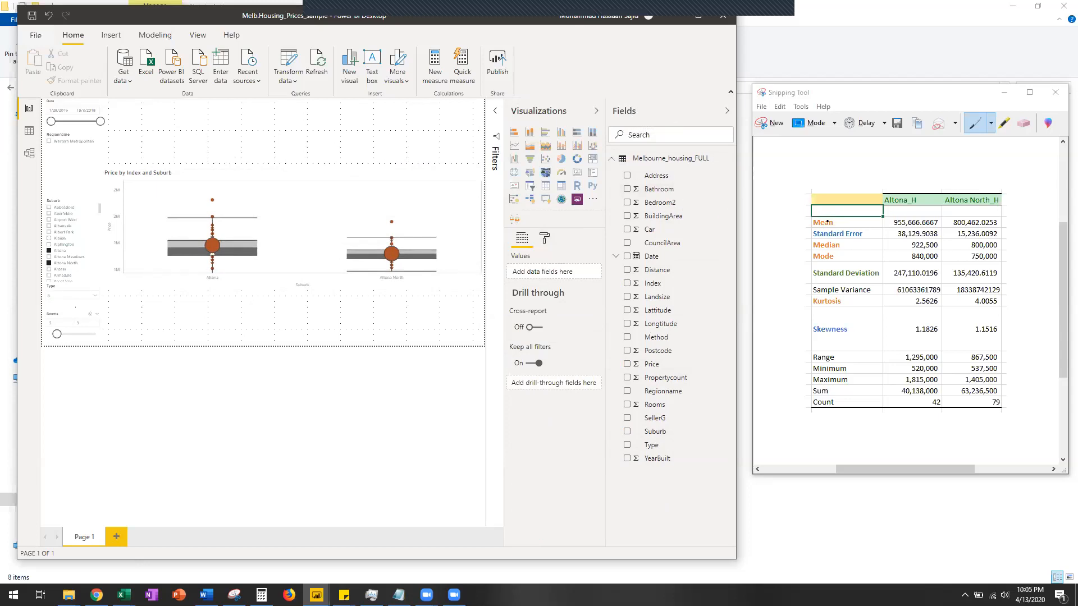
right_click(662, 164)
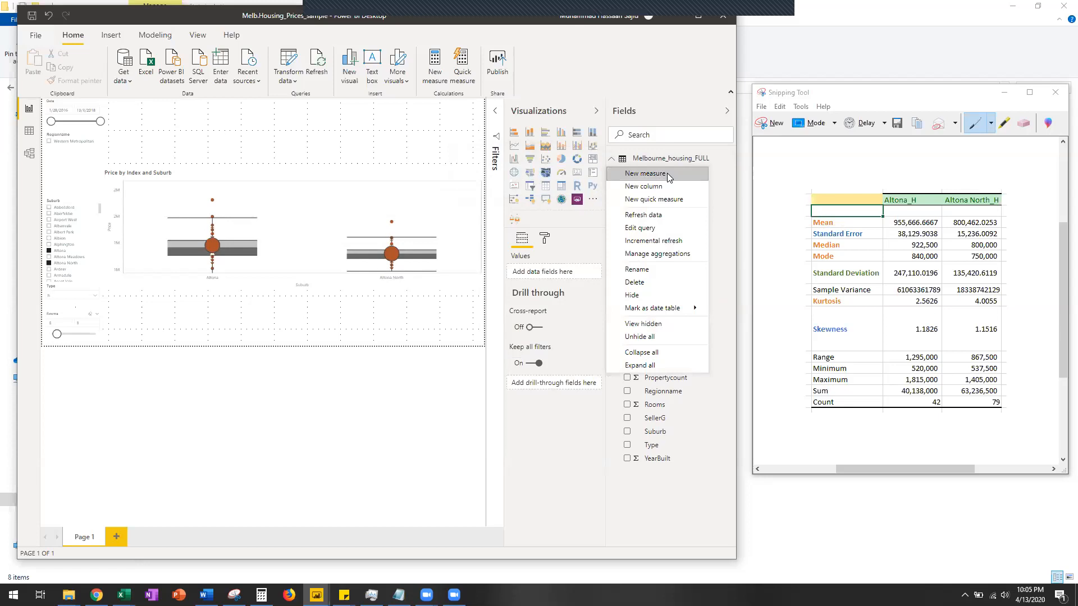
key("Escape")
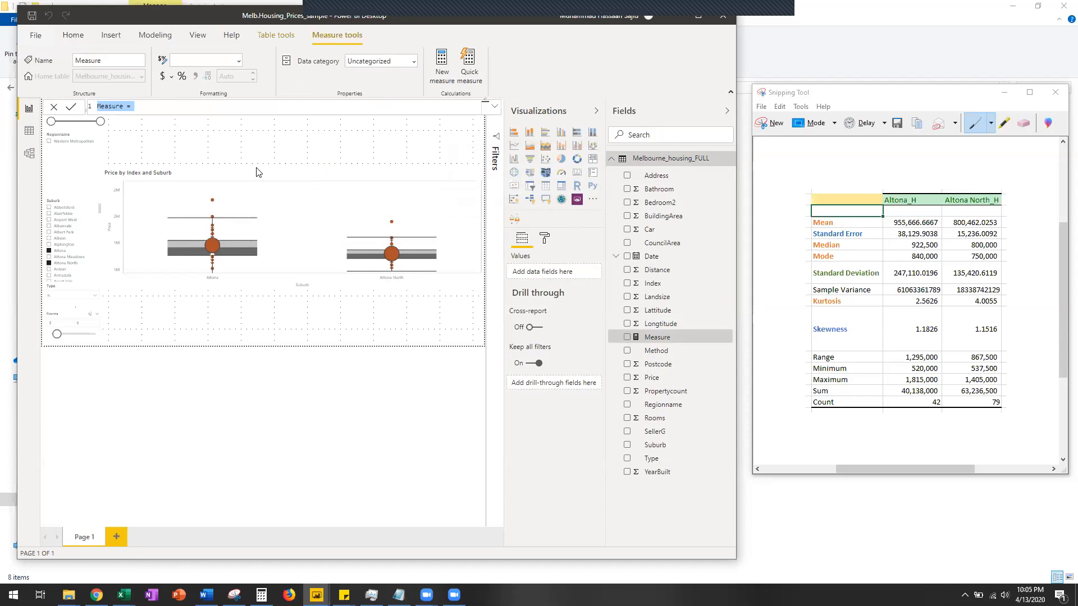
type("Mean = mean")
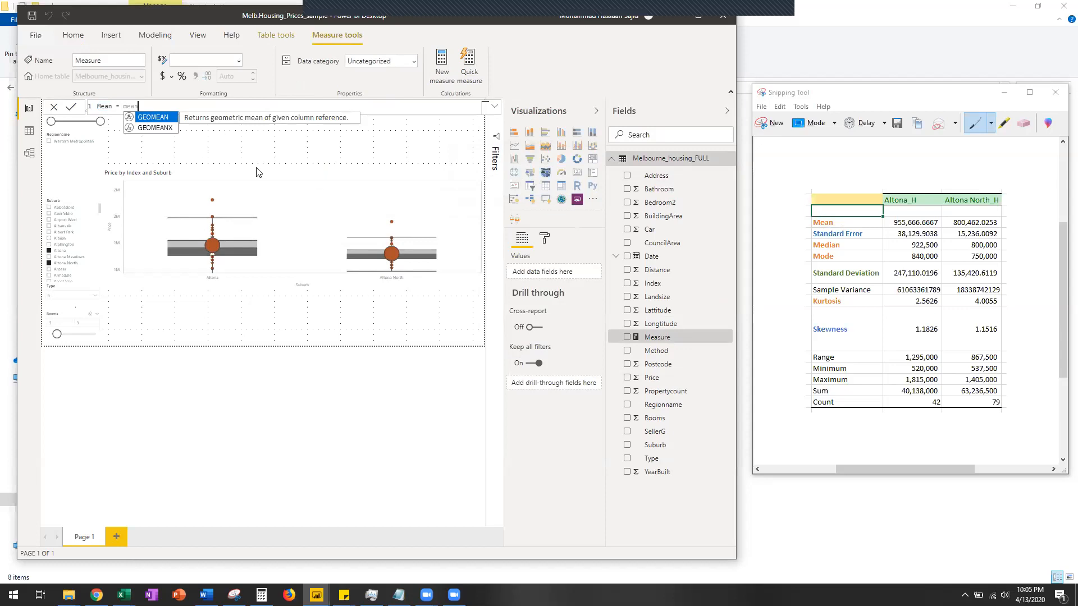
key("BackSpace")
key("BackSpace")
key("BackSpace")
key("BackSpace")
type("average(")
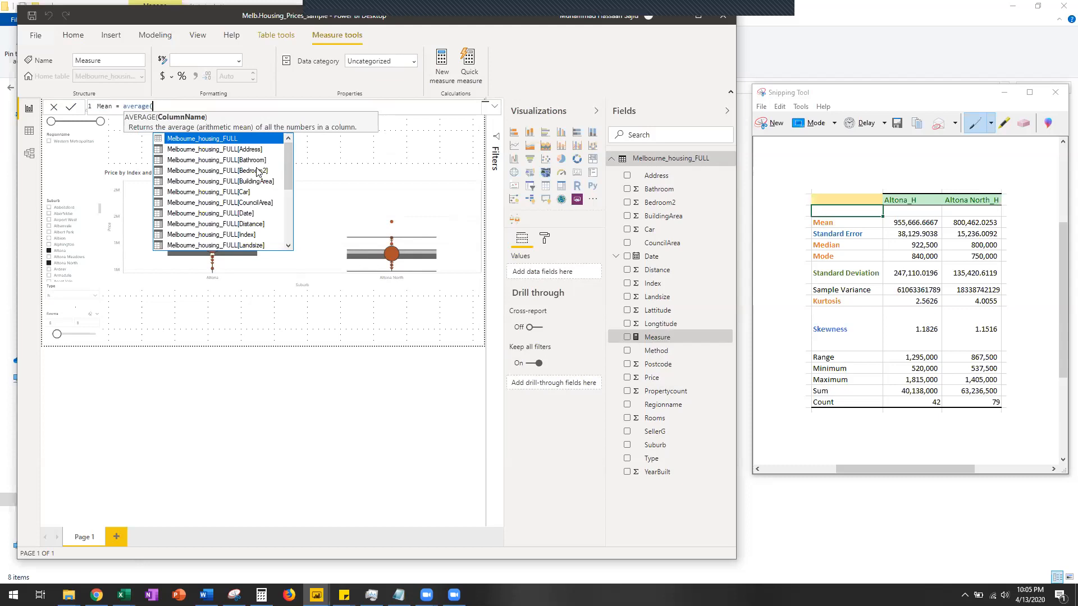
key("Escape")
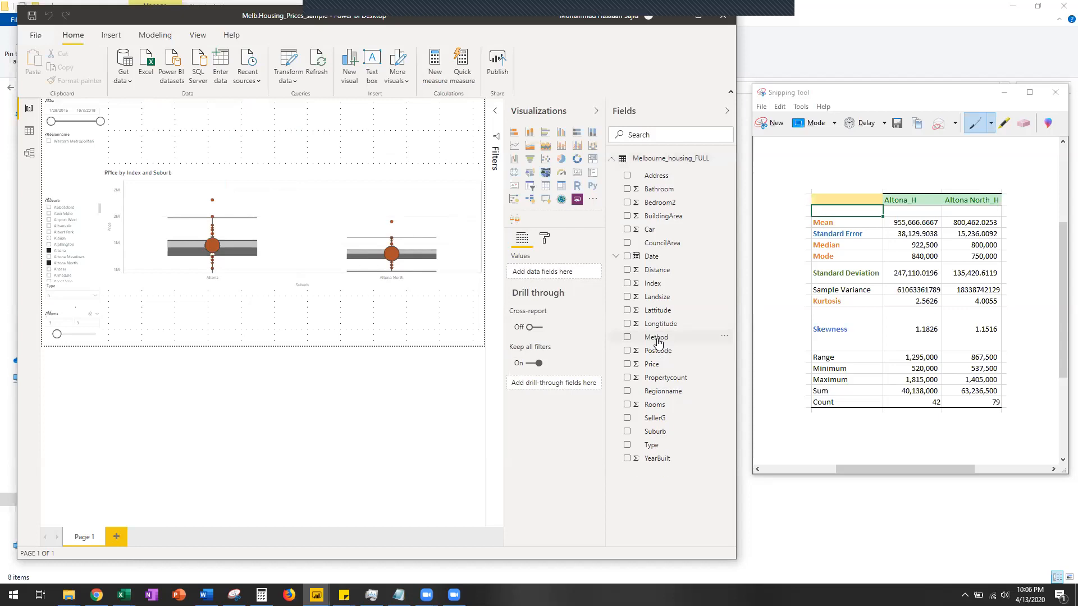
Step: Create a new measure in the housing table with the formula Mean = Average(Melbourne_housing_FULL[price])
right_click(657, 338)
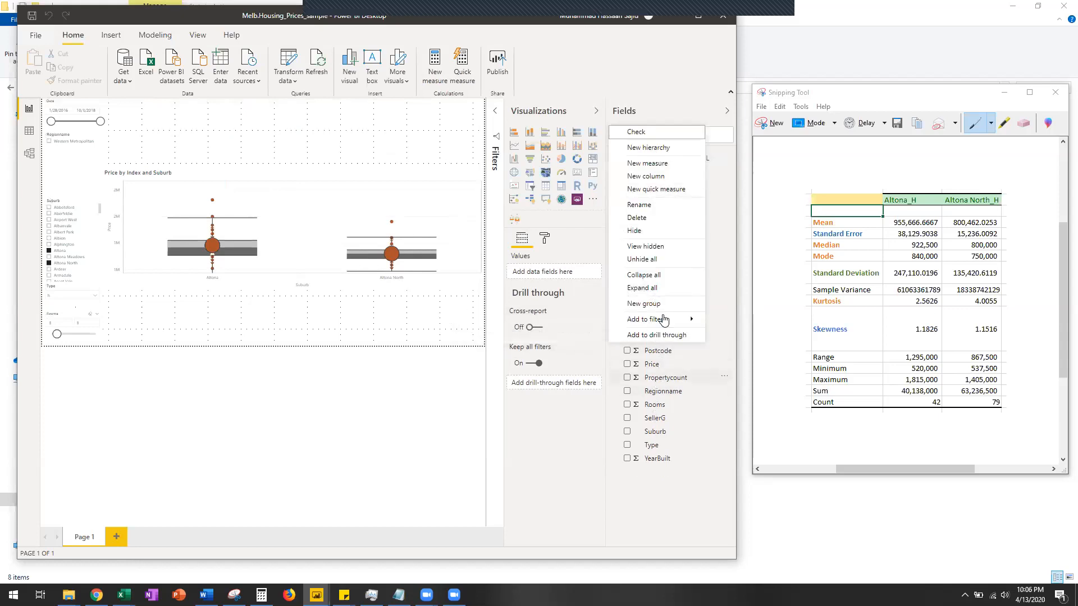
left_click(660, 166)
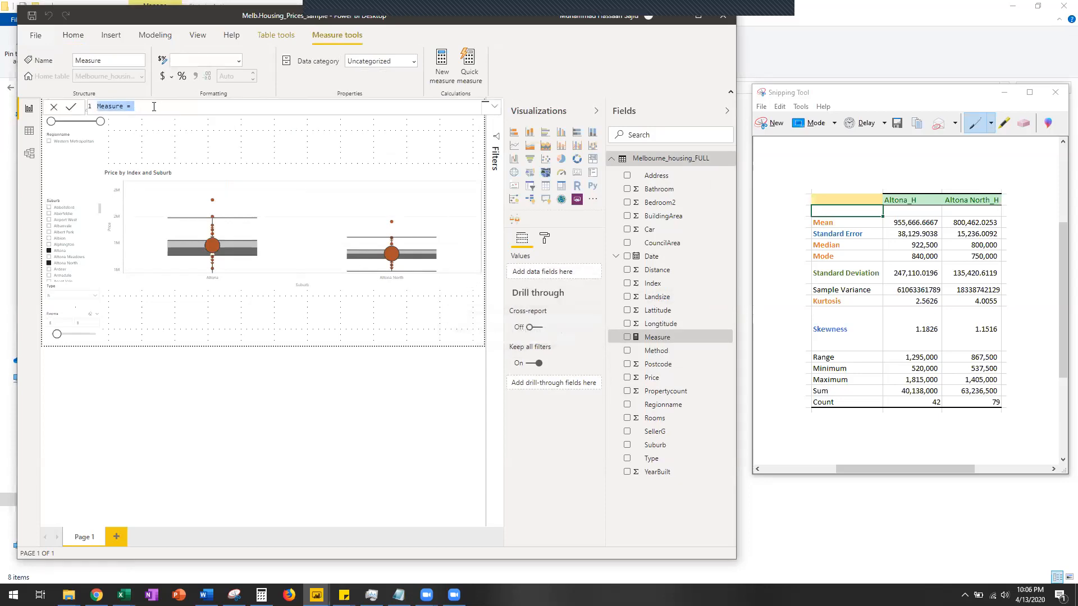
type("Mean = Average(")
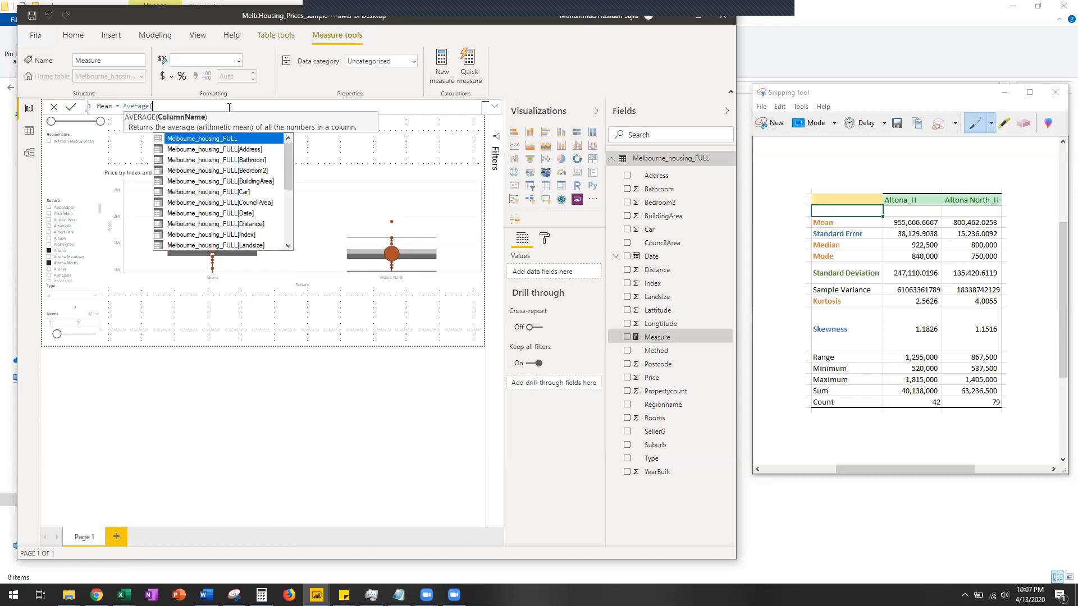
left_click(206, 139)
type("[")
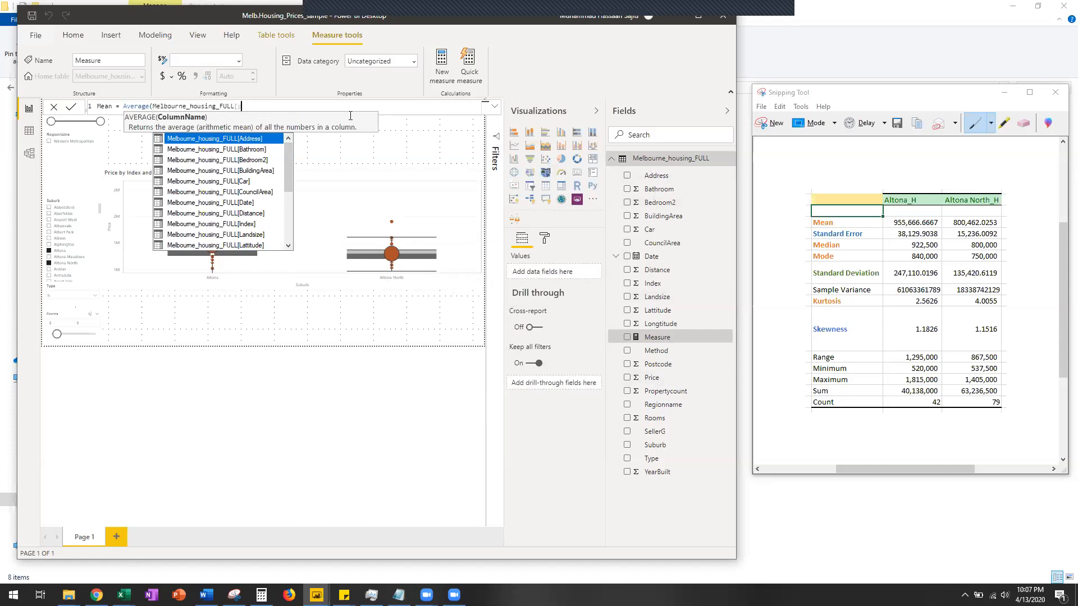
type("price")
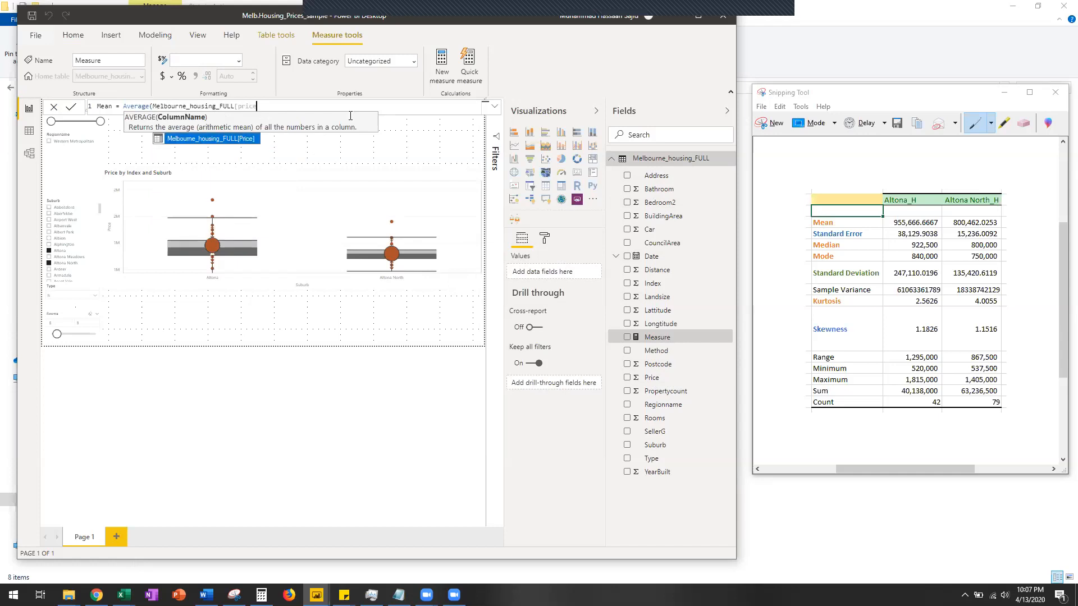
type("]")
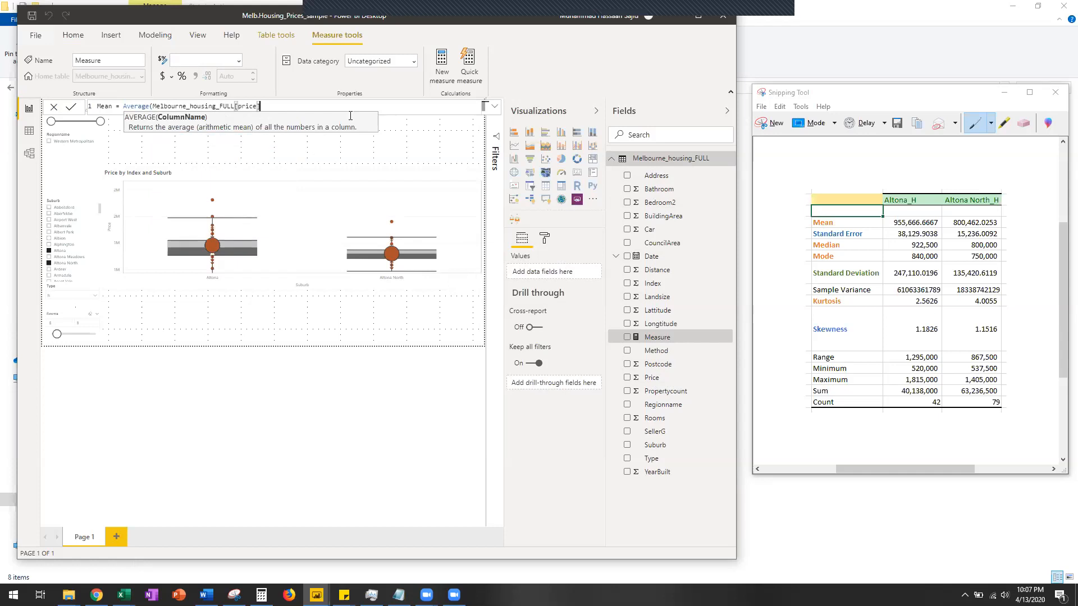
type(")")
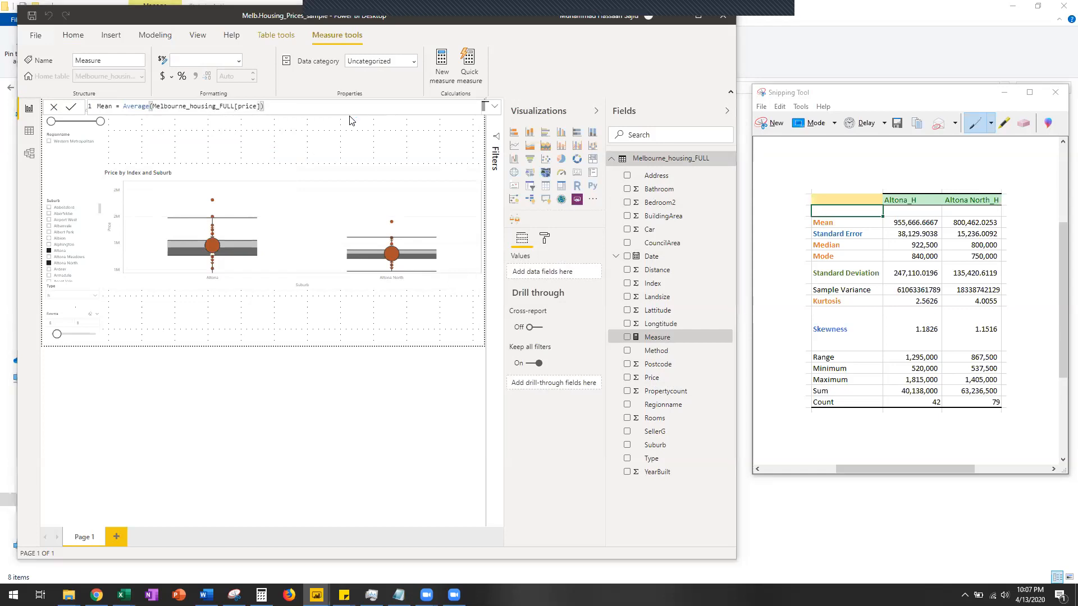
key("Return")
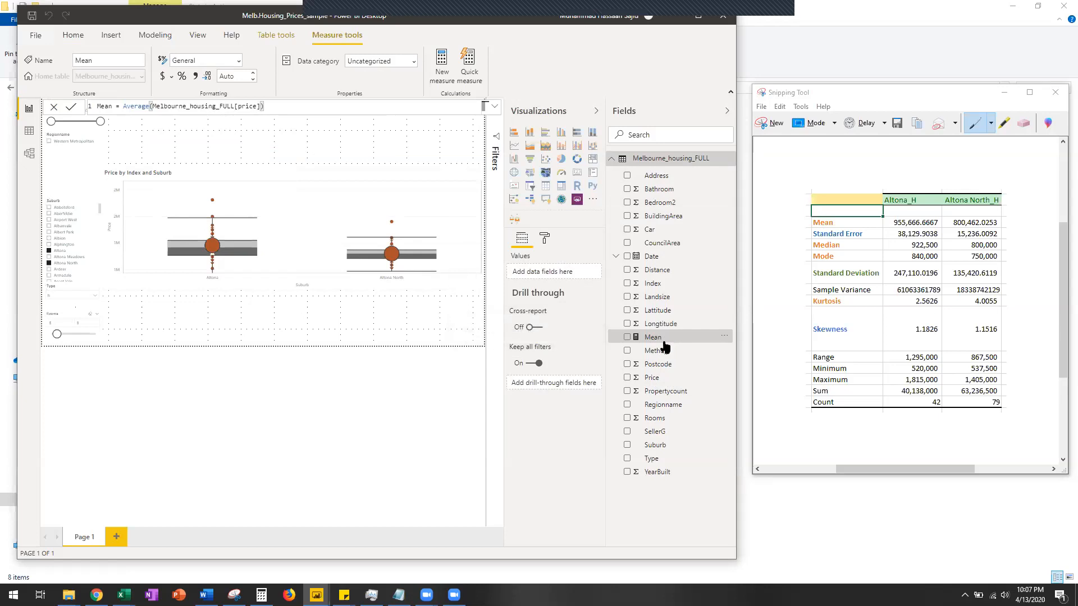
Step: Add a matrix visual above the box and whisker chart with the Suburb field as its rows
left_click(281, 143)
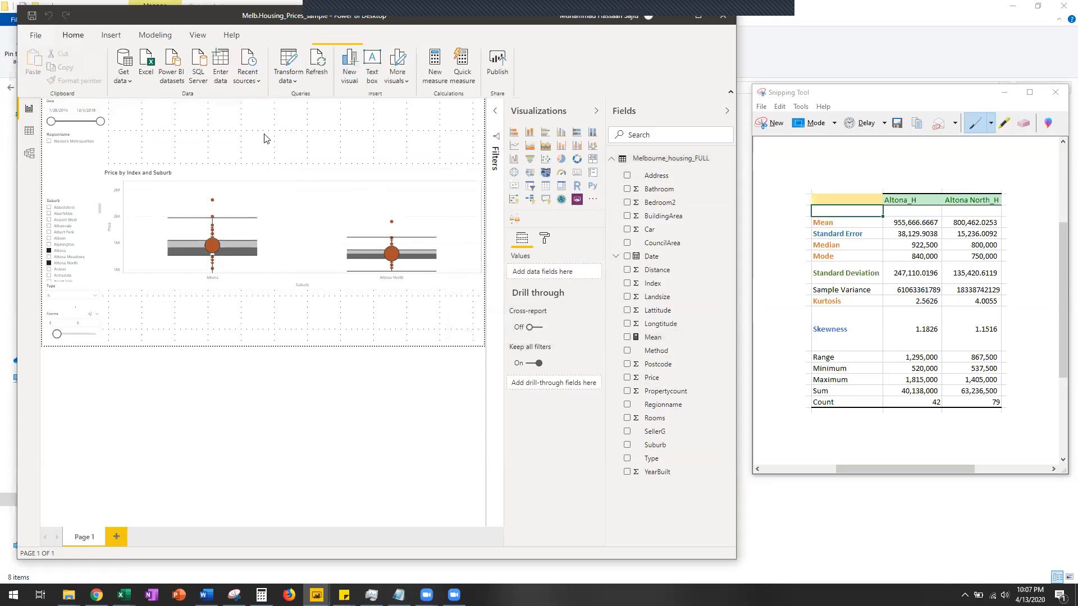
left_click(561, 188)
left_click_drag(296, 149, 297, 163)
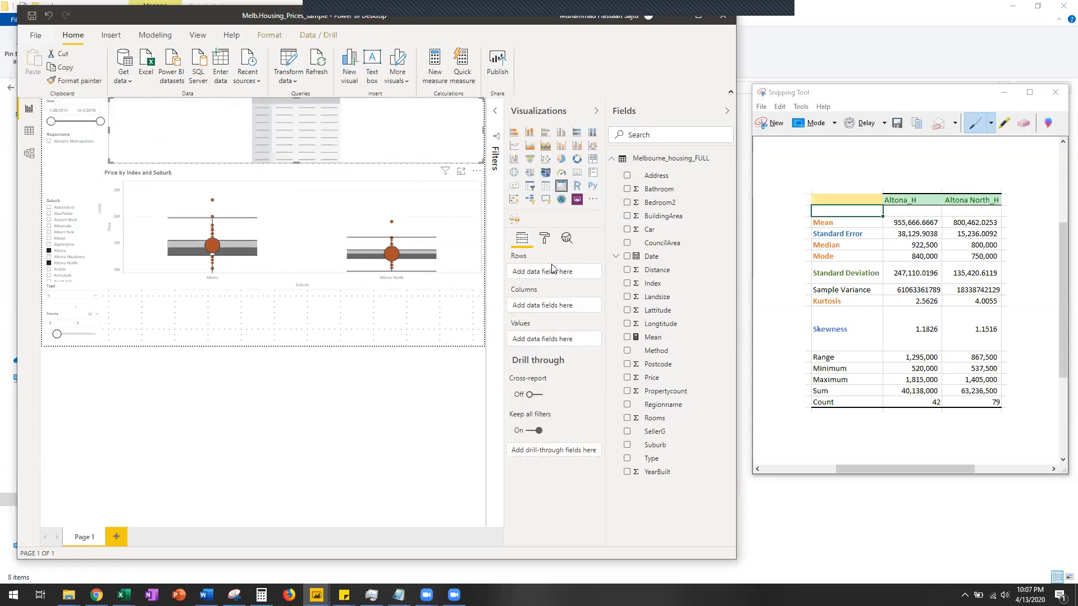
left_click_drag(666, 447, 553, 274)
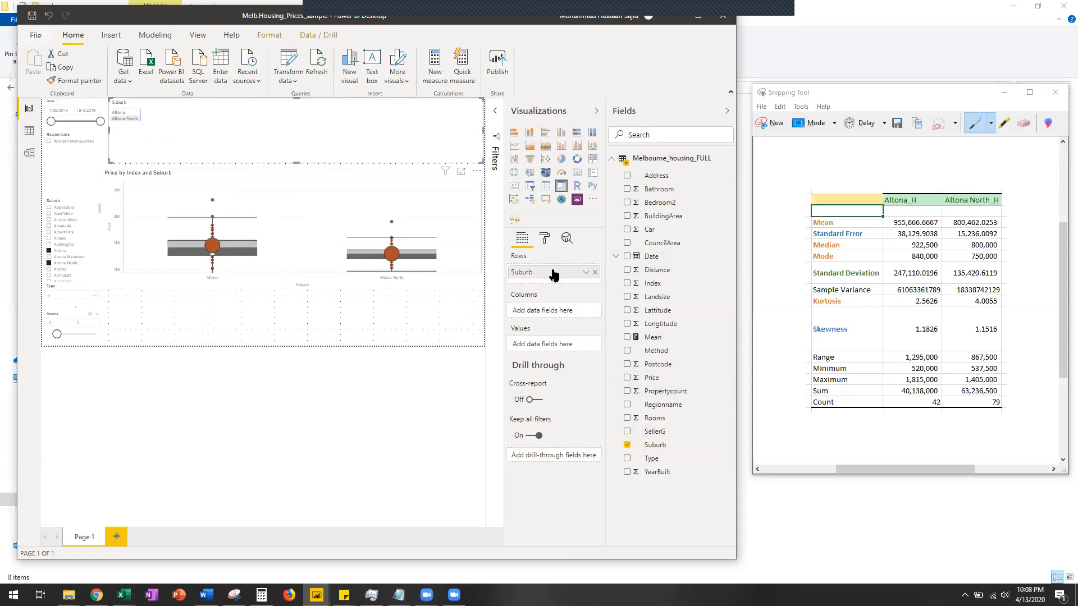
Step: Add the Mean measure to the matrix as its values and check the visual's general format settings
left_click_drag(659, 339, 561, 346)
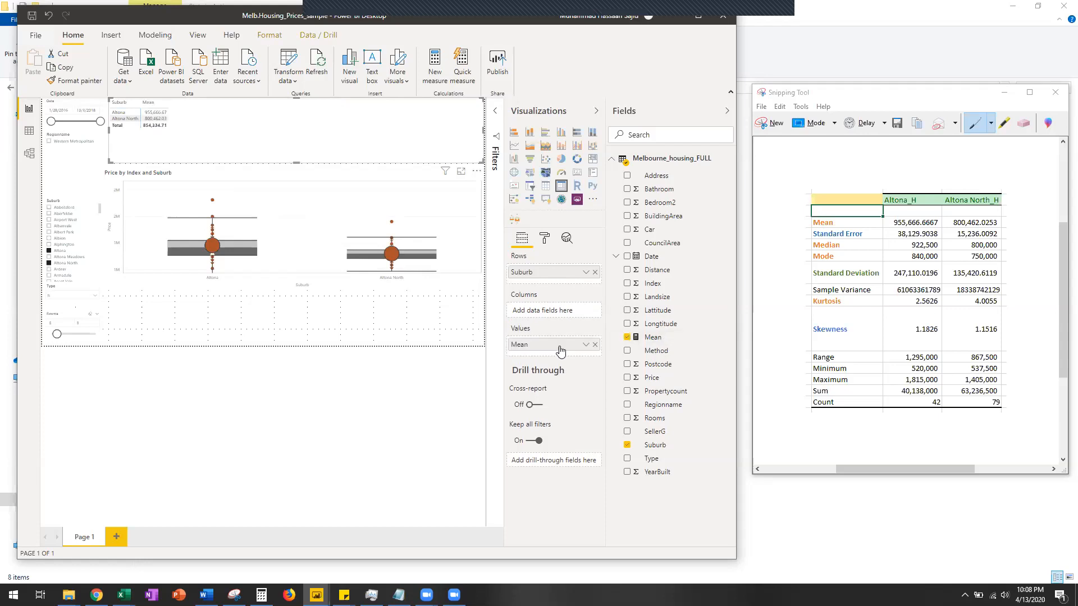
left_click(543, 239)
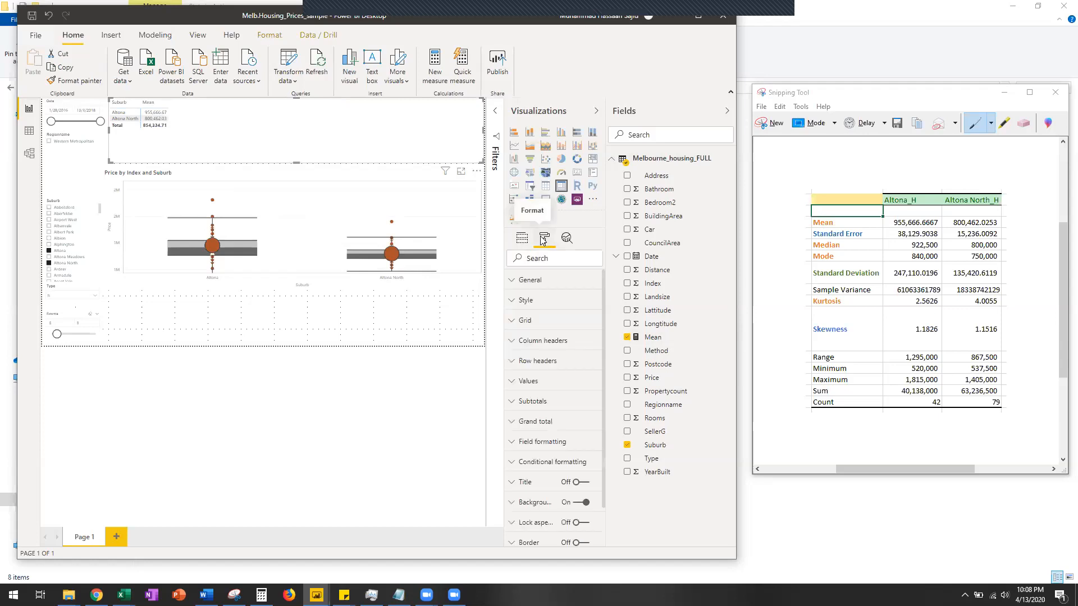
left_click(516, 284)
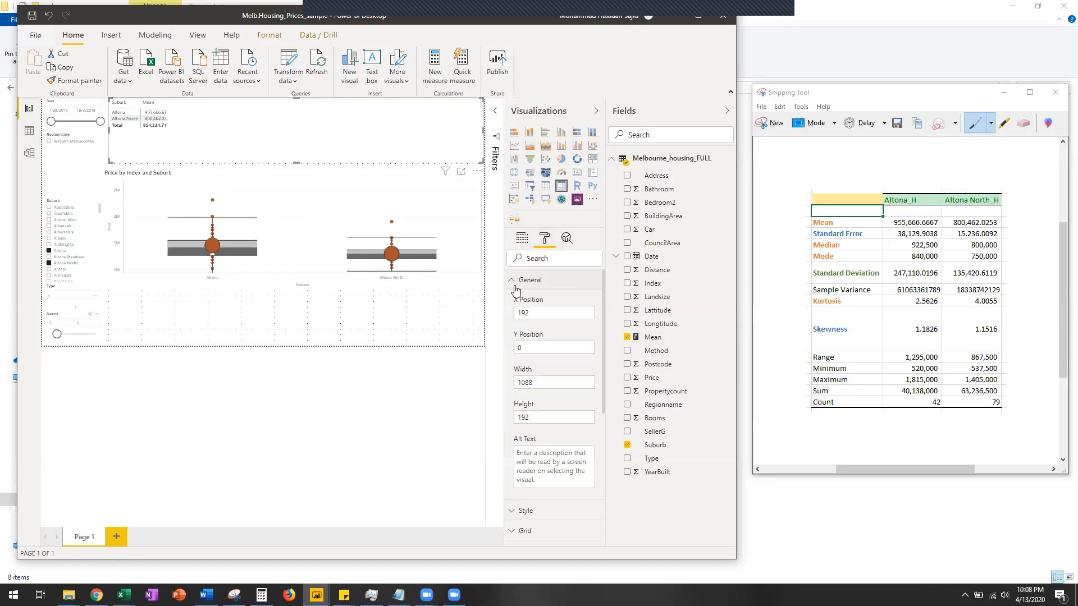
left_click(515, 286)
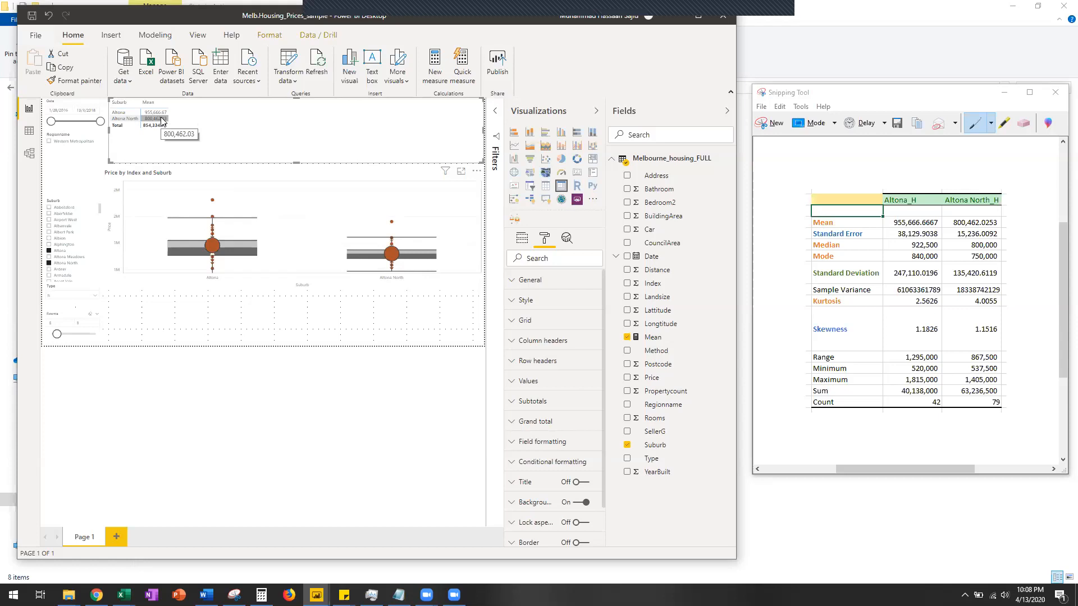
Step: Open the Mean measure's formula and re-enter the argument of Average as Melbourne_housing_FULL[Price] from the suggested columns
left_click(653, 337)
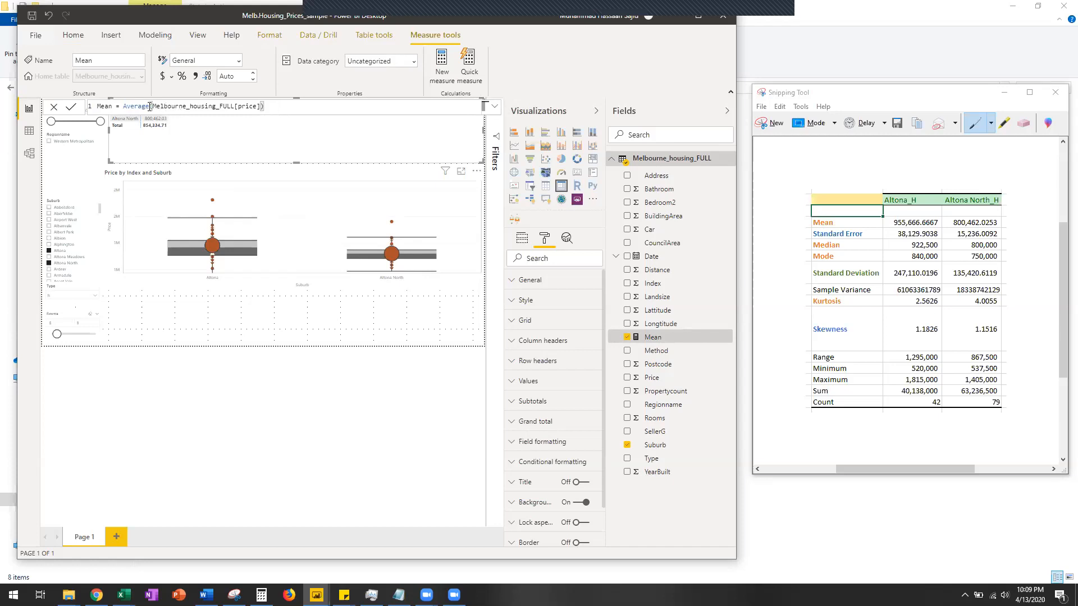
left_click_drag(150, 106, 264, 106)
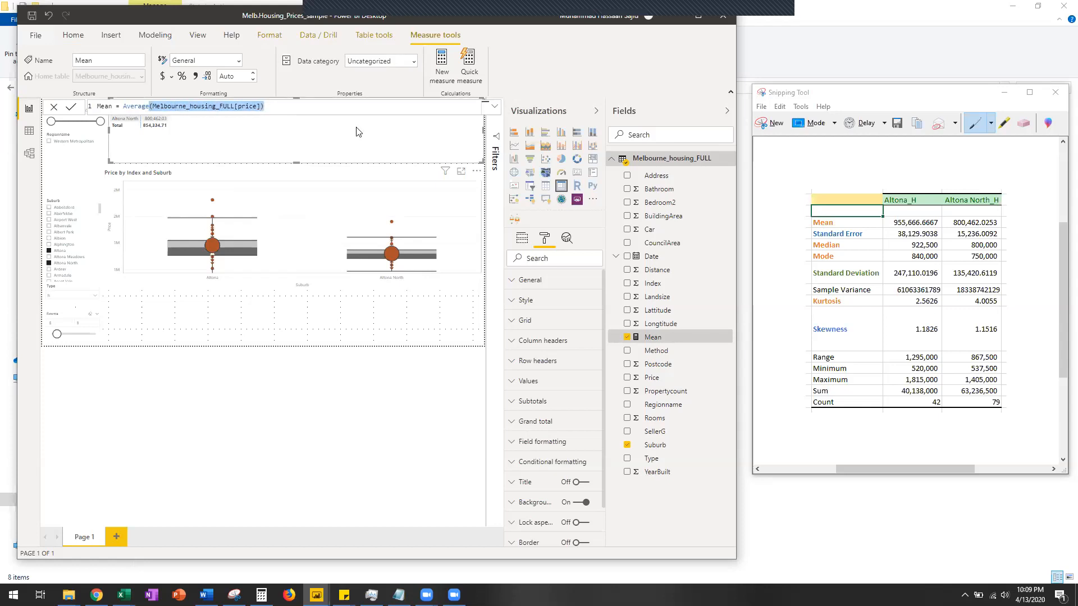
key("BackSpace")
type("(")
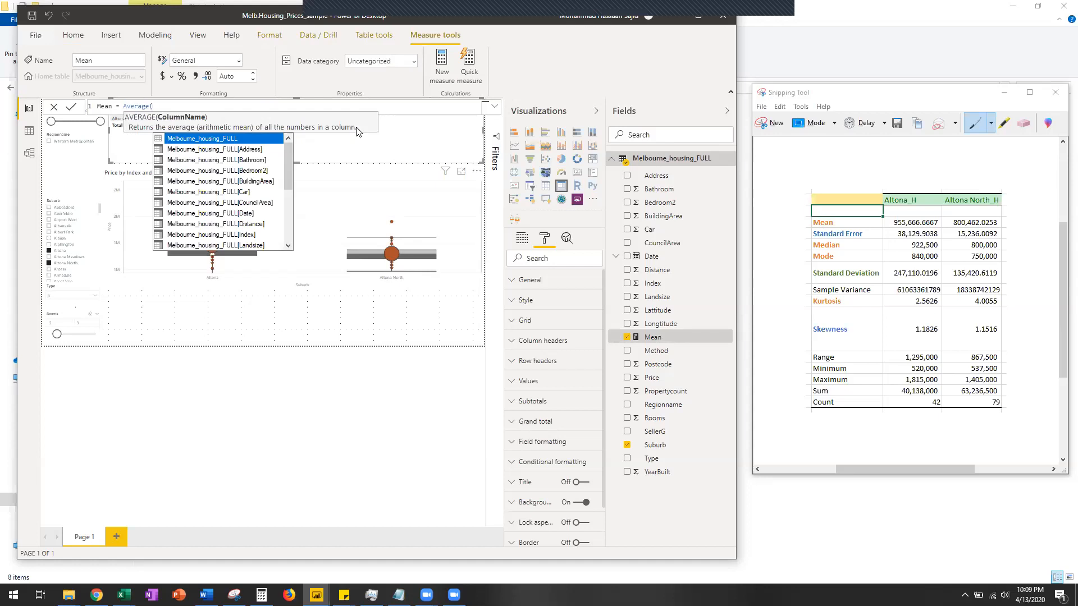
key("Tab")
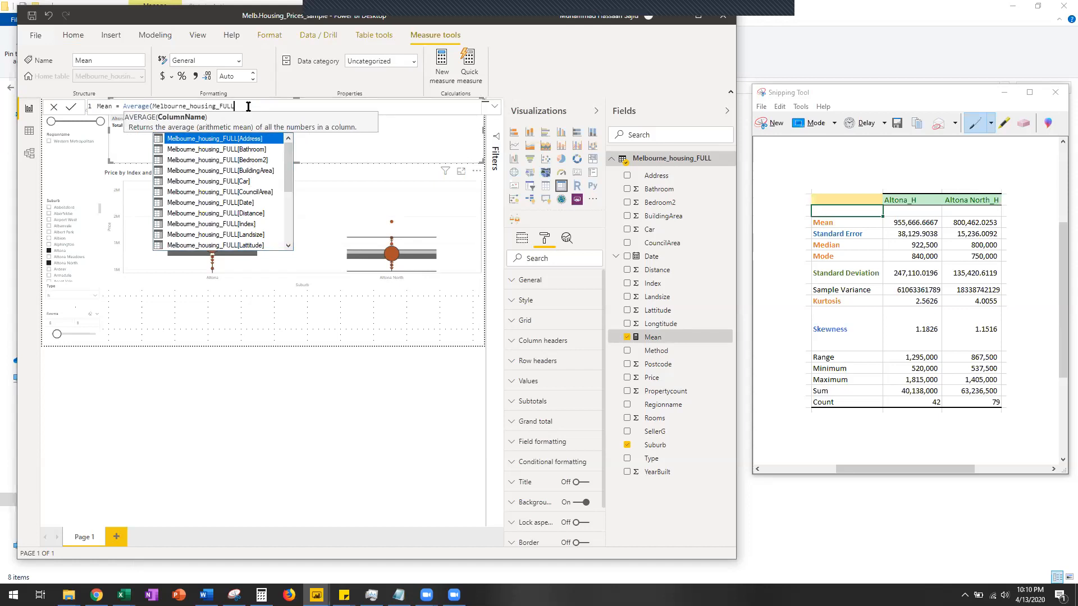
key("Down")
key("Down")
key("Down")
key("Down")
key("Down")
key("Down")
key("Down")
key("Down")
key("Down")
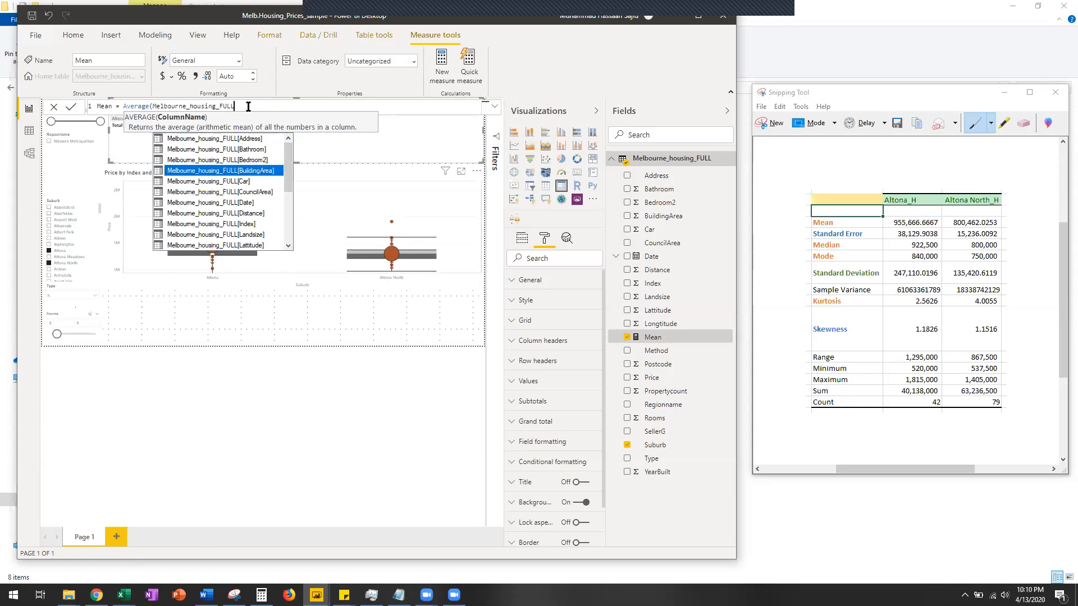
key("Down")
key("Down")
key("Down")
key("Down")
key("Down")
key("Down")
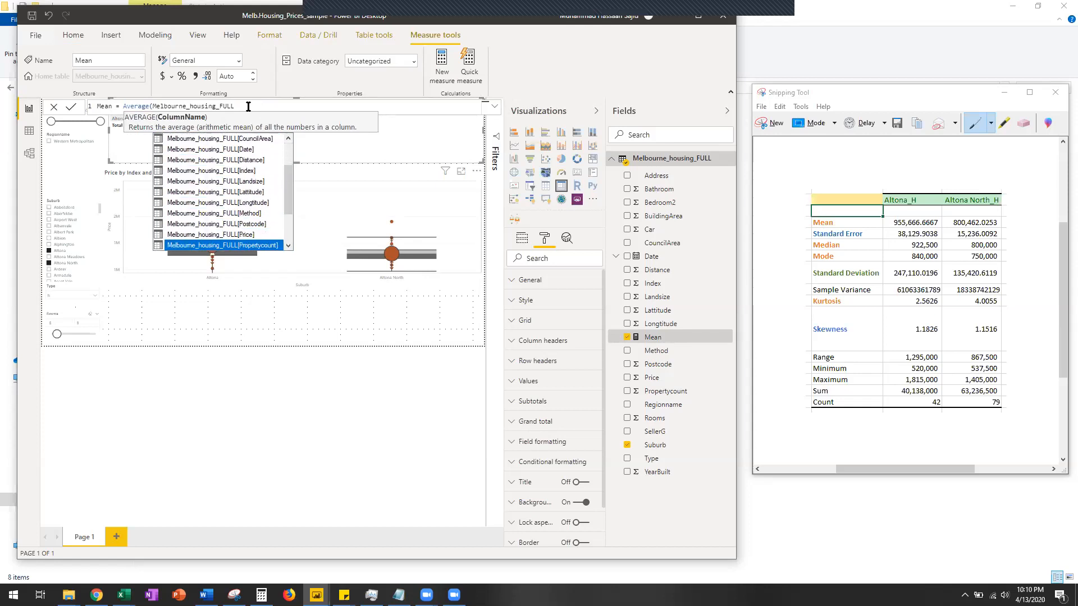
key("Up")
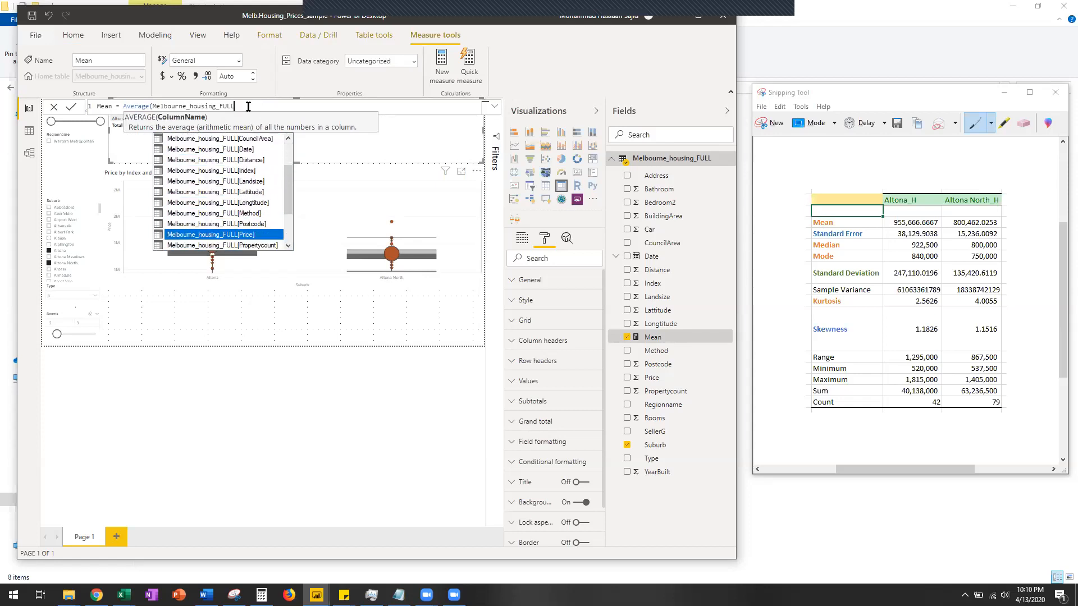
key("Tab")
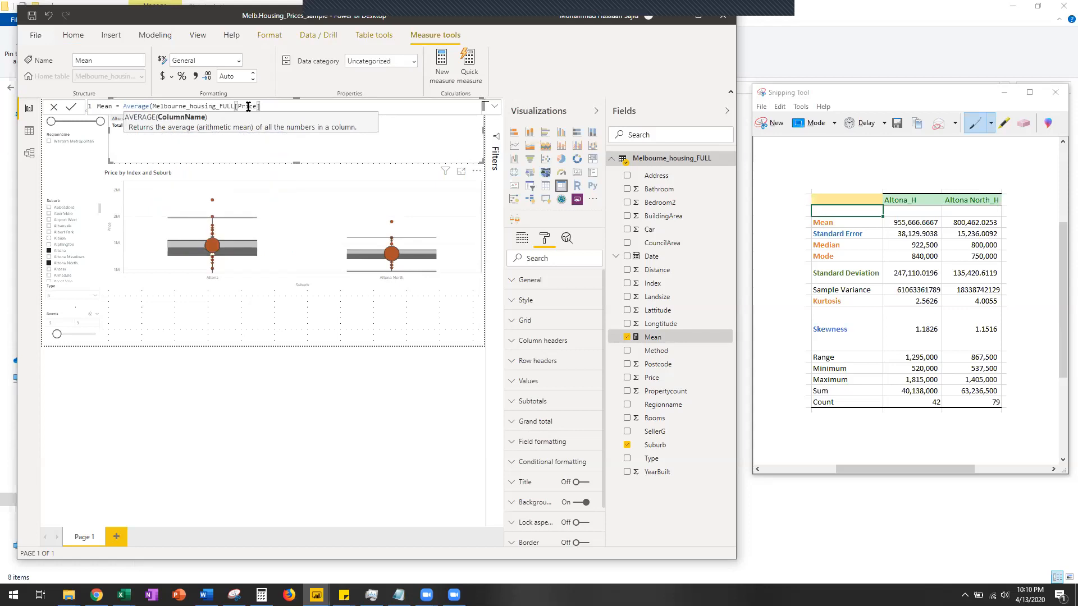
type(")")
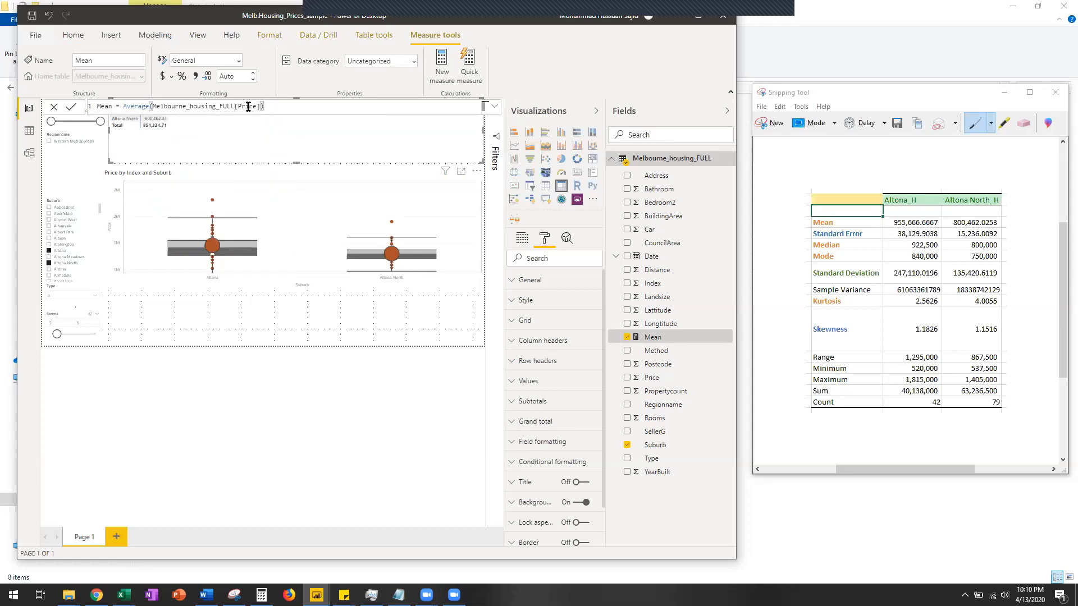
Step: Clear the argument of Average in the Mean formula and pick the Price column directly from the full suggestion list
key("BackSpace")
key("BackSpace")
key("BackSpace")
key("BackSpace")
key("BackSpace")
key("BackSpace")
key("BackSpace")
key("BackSpace")
key("BackSpace")
key("BackSpace")
key("BackSpace")
key("BackSpace")
key("BackSpace")
key("BackSpace")
key("BackSpace")
key("BackSpace")
key("BackSpace")
key("BackSpace")
key("BackSpace")
key("BackSpace")
key("BackSpace")
key("BackSpace")
key("BackSpace")
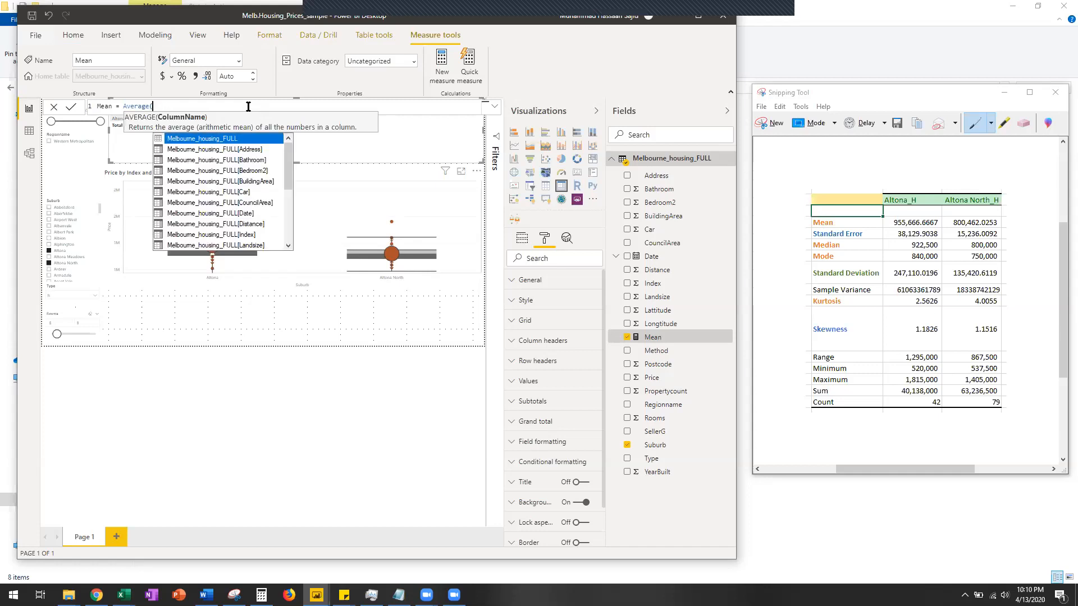
key("Down")
key("Down")
key("Down")
key("Down")
key("Down")
key("Down")
key("Down")
key("Down")
key("Down")
key("Down")
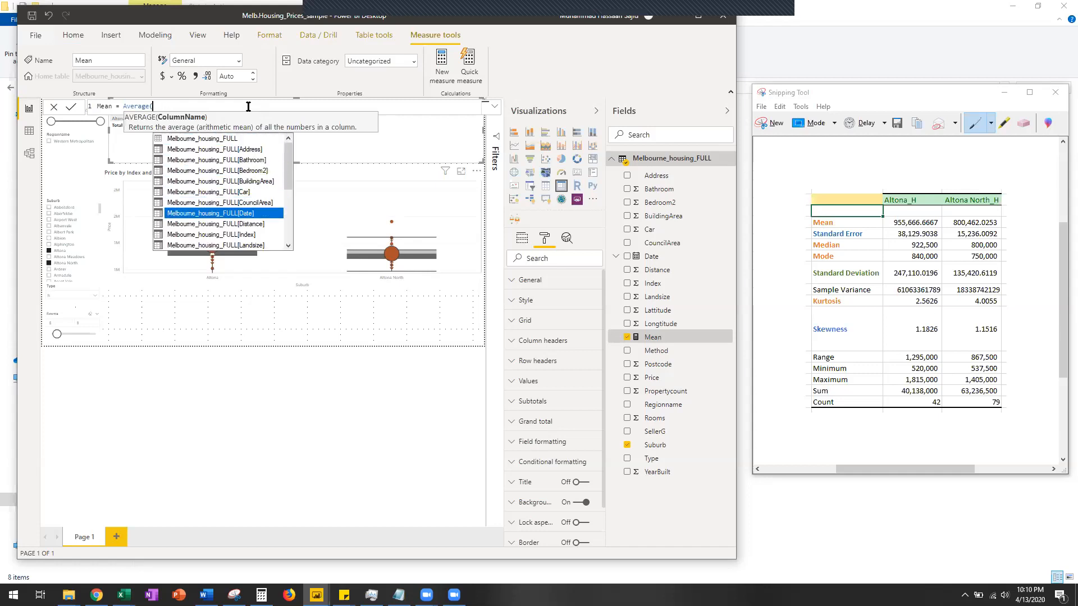
key("Down")
key("Down")
key("Down")
key("Down")
key("Down")
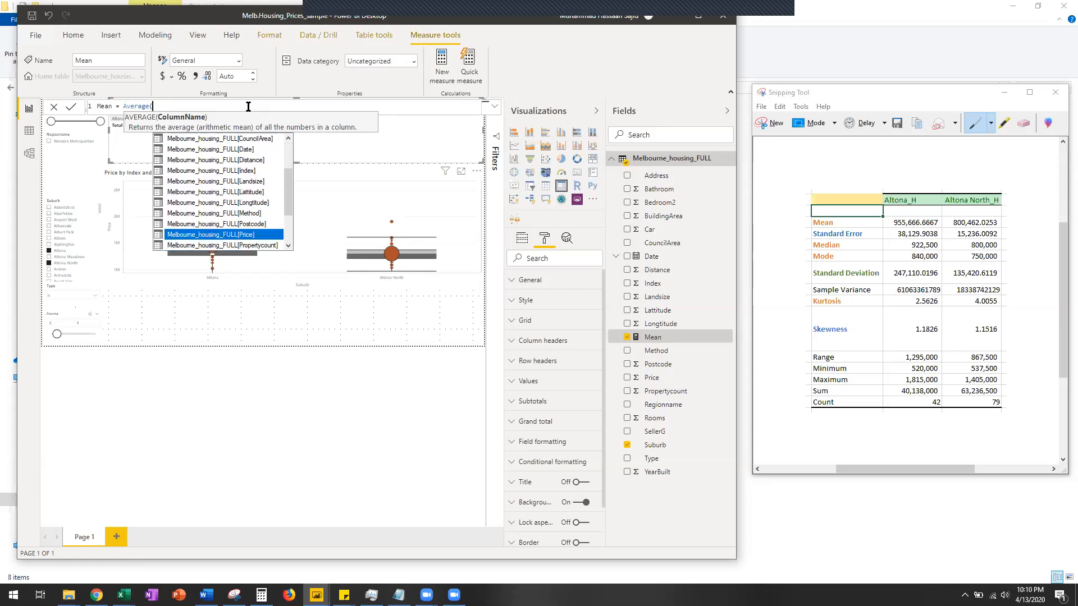
key("Tab")
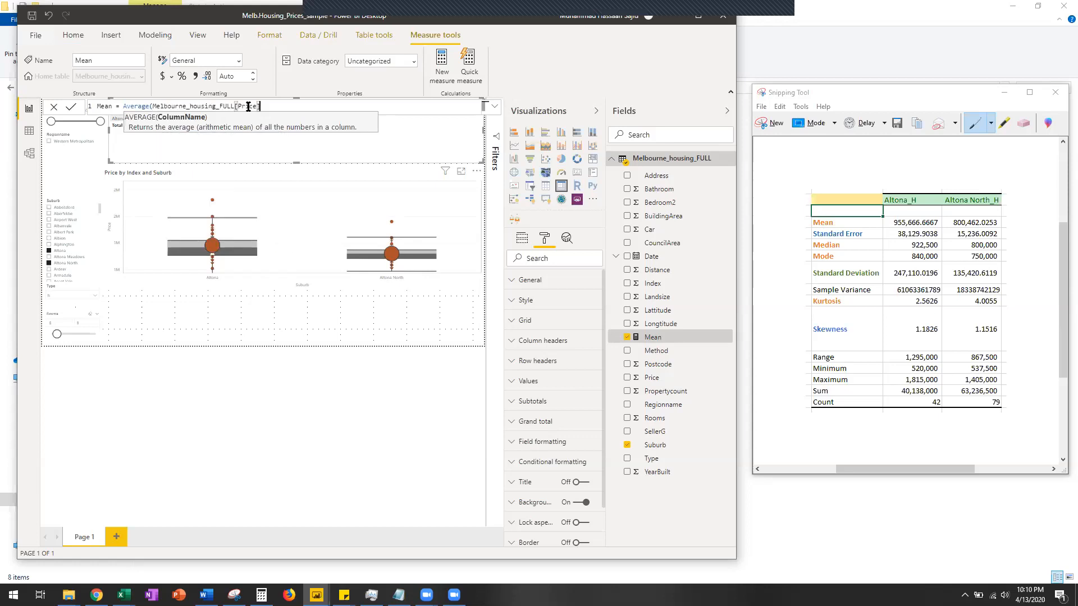
key("BackSpace")
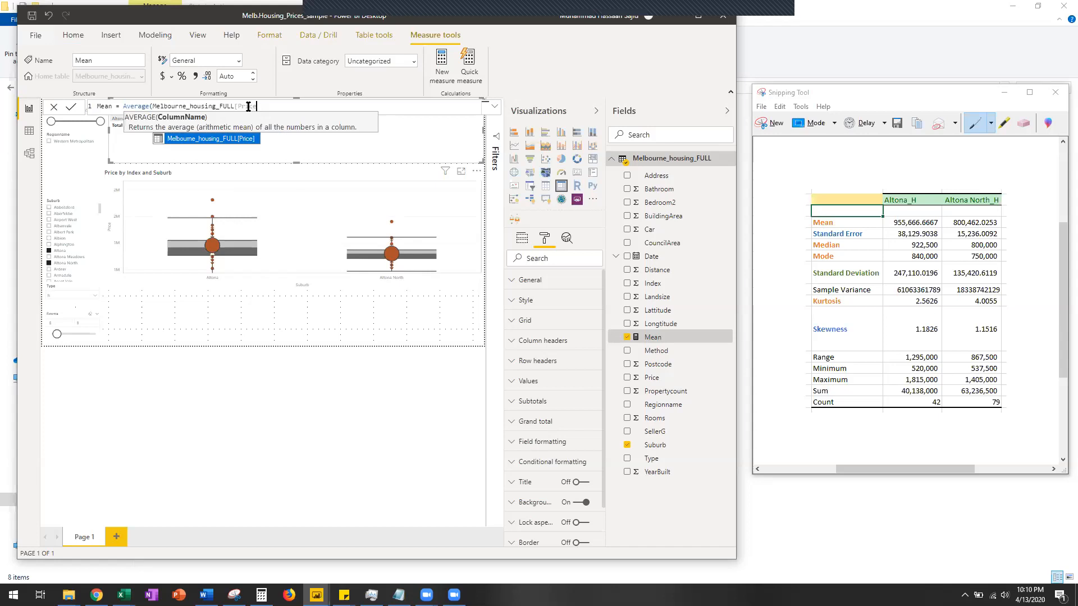
key("Return")
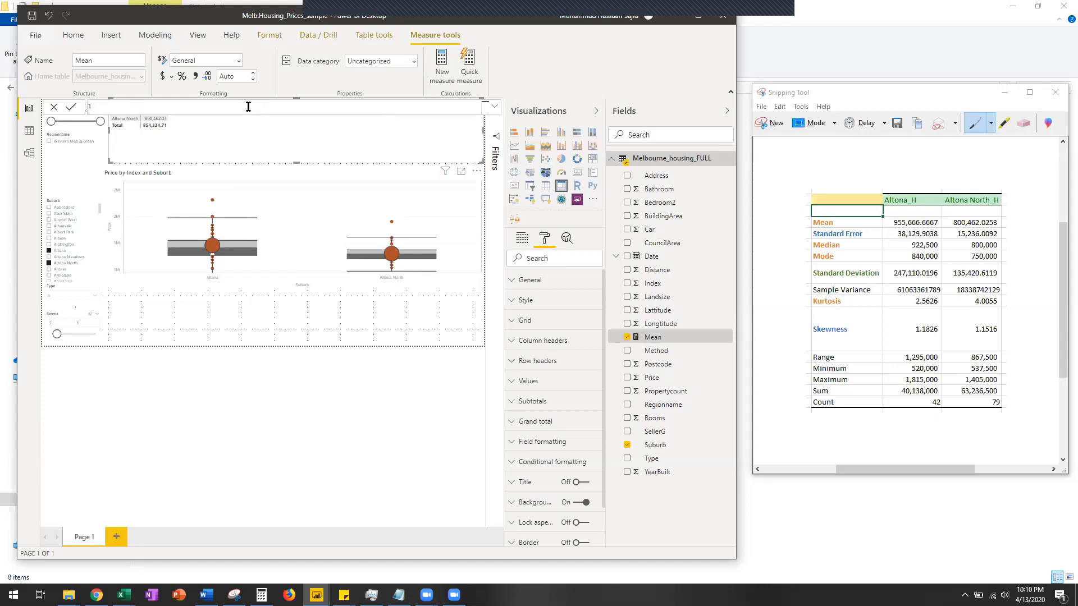
Step: Rewrite the Mean measure's formula as Mean = Average(Melbourne_housing_FULL[Price]), narrowing the column suggestions with the letter p
type("Mean = Average(")
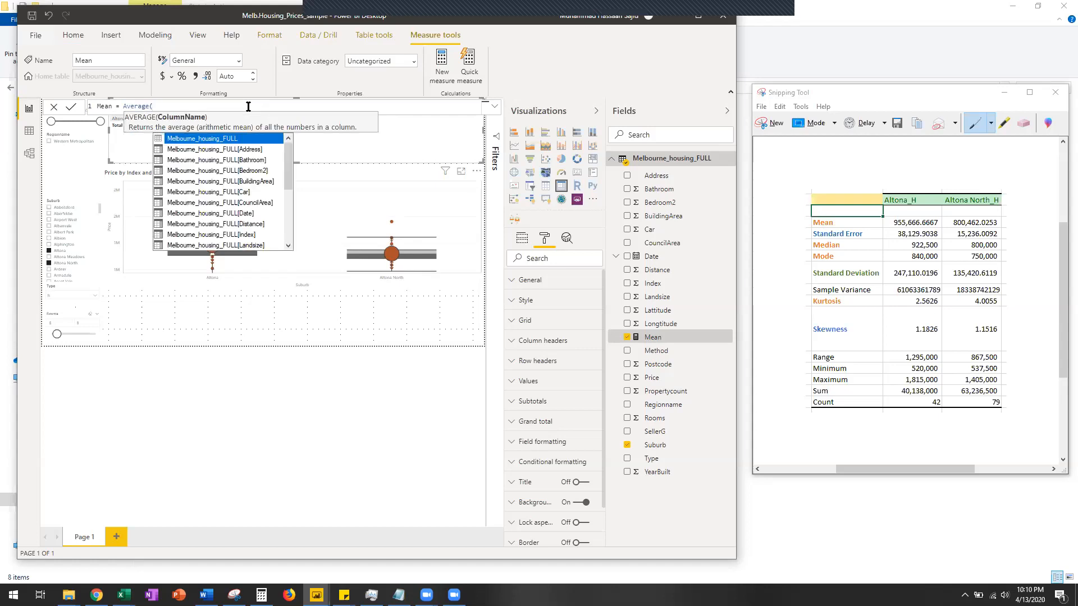
key("Tab")
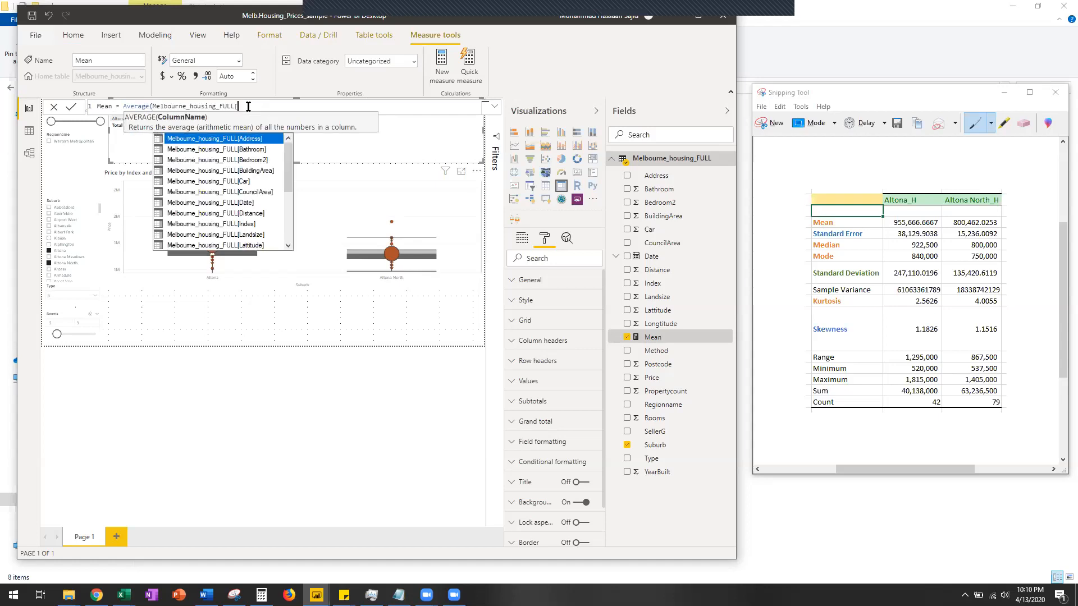
type("p")
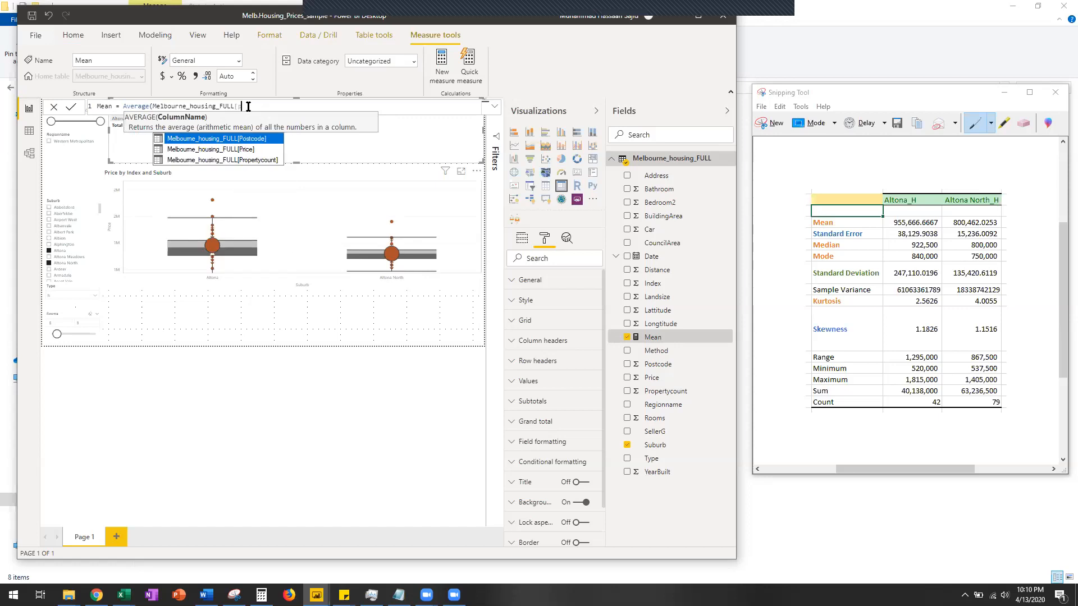
key("Down")
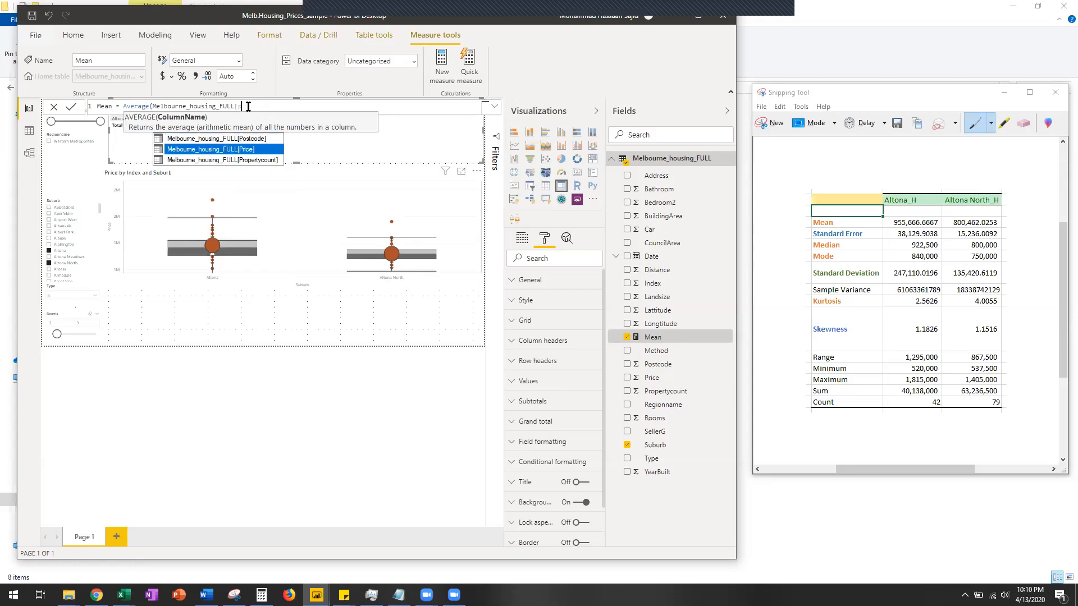
key("Tab")
type(")")
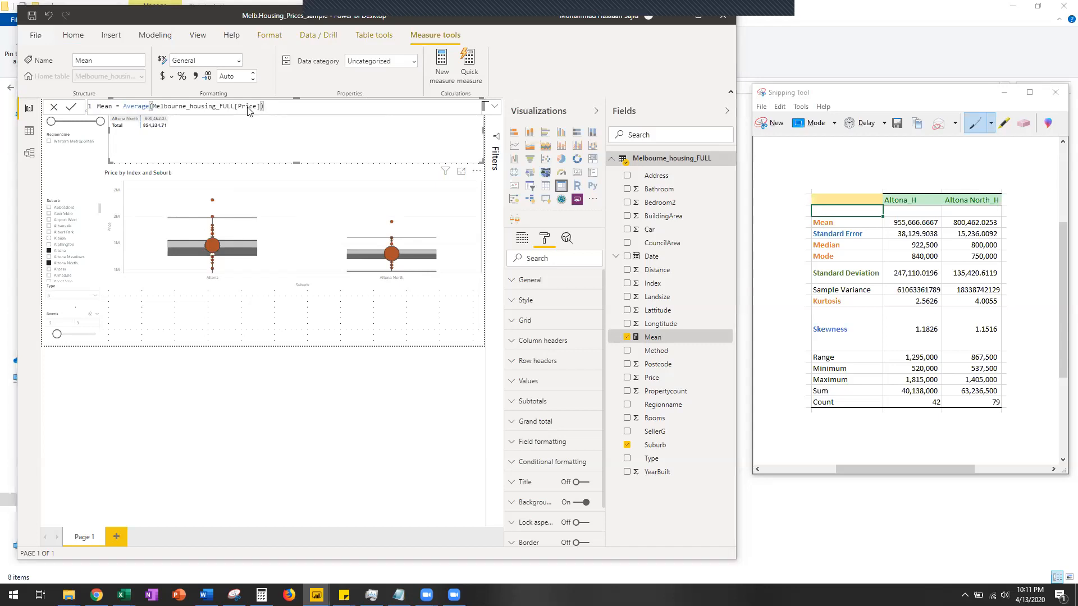
key("Return")
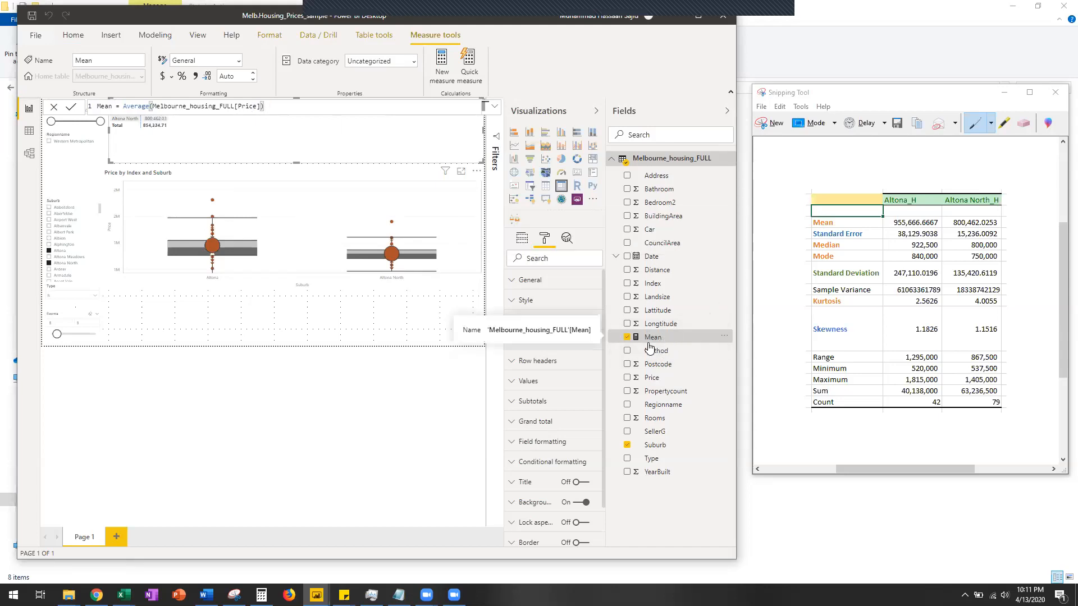
Step: Delete the matrix visual above the box and whisker chart and the Mean measure from the housing table
left_click(220, 329)
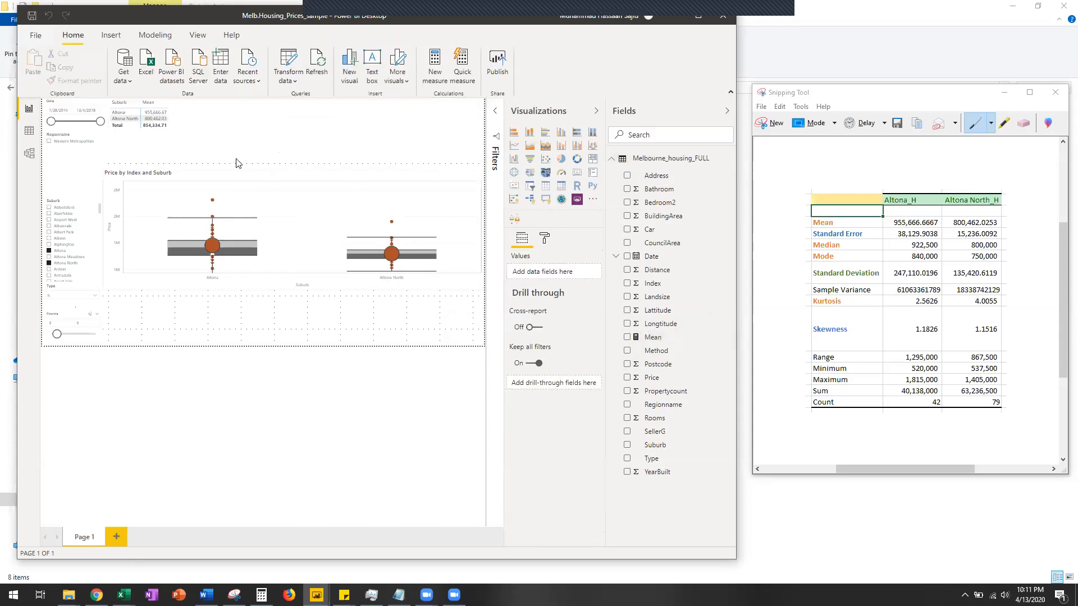
left_click(233, 134)
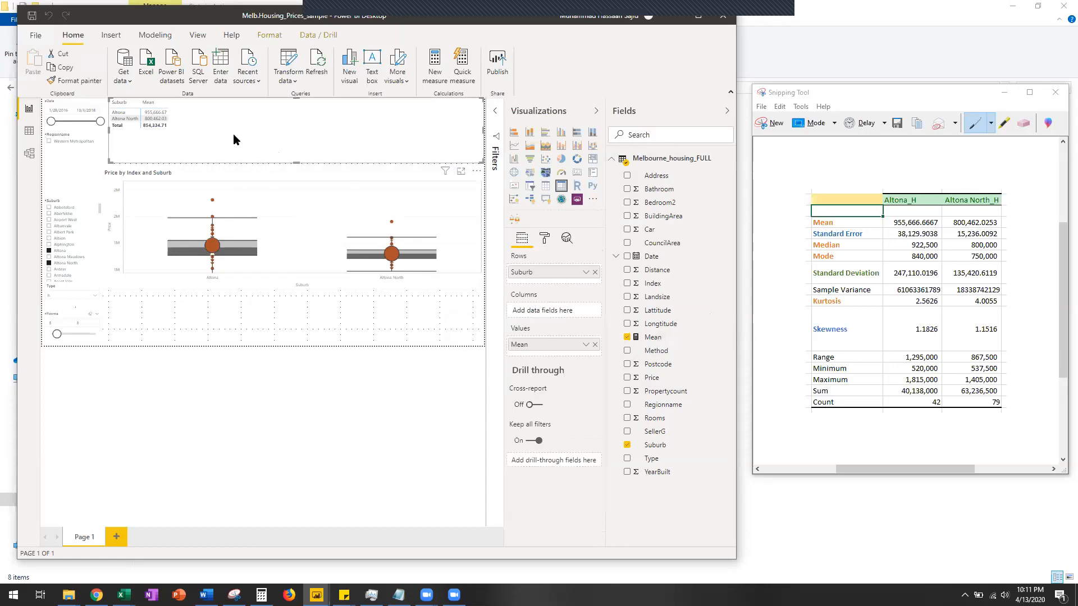
key("Delete")
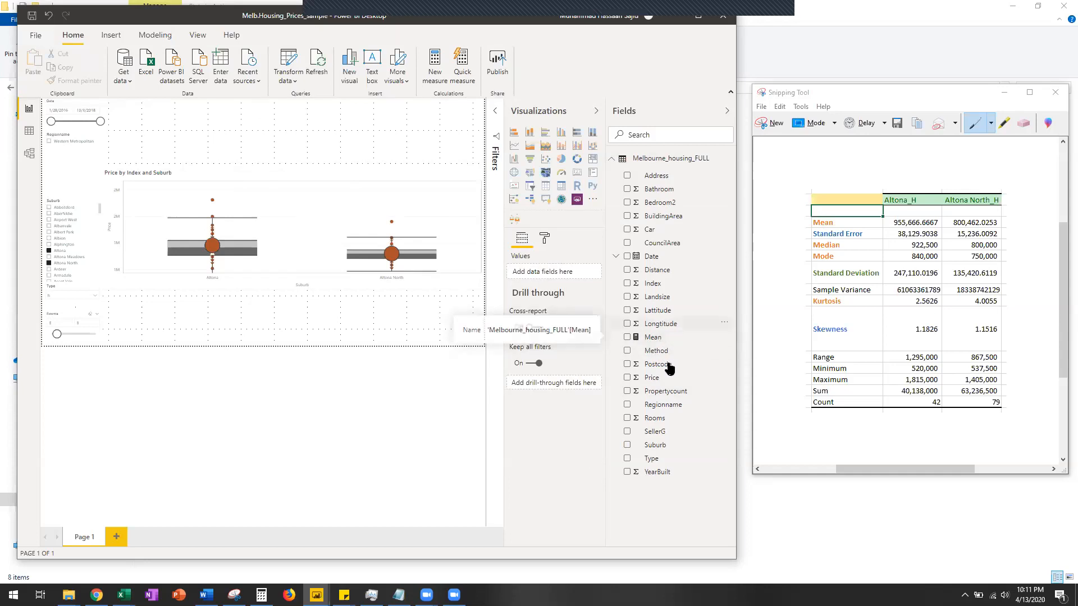
left_click(726, 337)
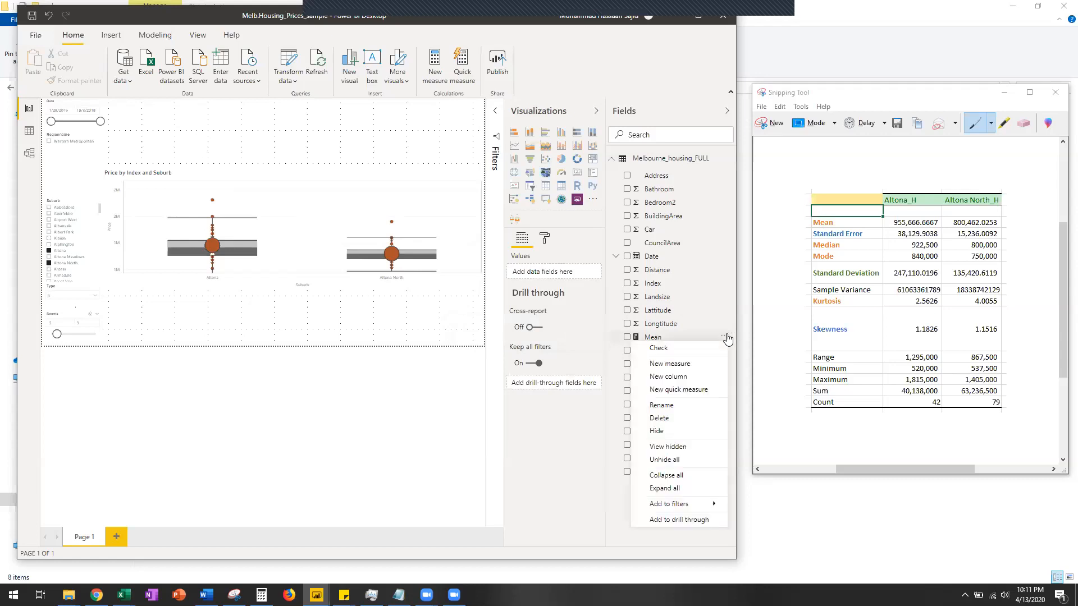
left_click(672, 418)
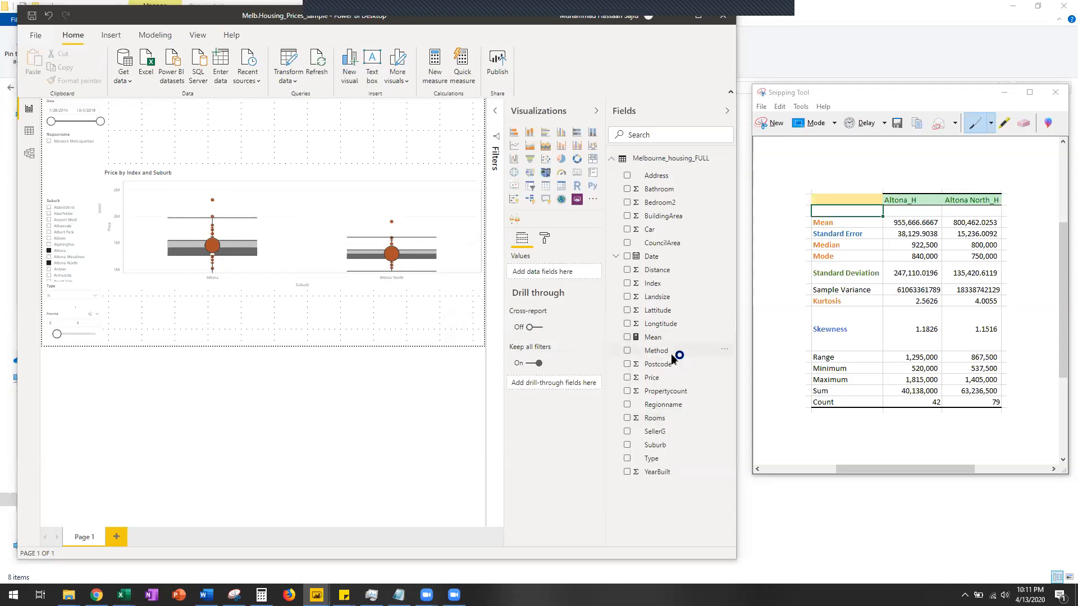
left_click(597, 318)
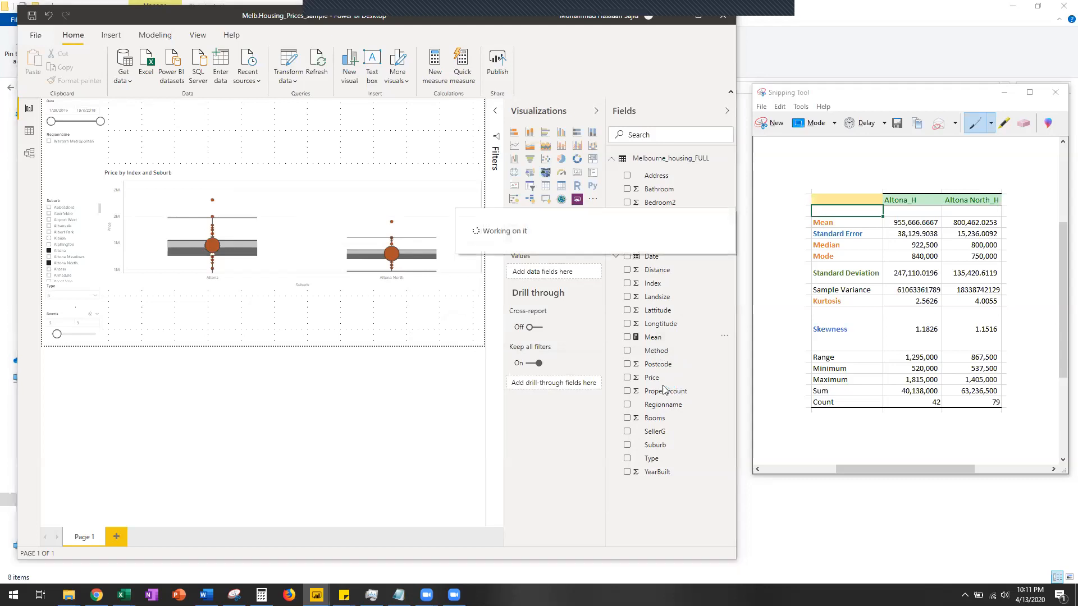
Step: Create a new measure in Melbourne_housing_FULL with the formula Mean = average(Melbourne_housing_FULL[Price])
right_click(660, 206)
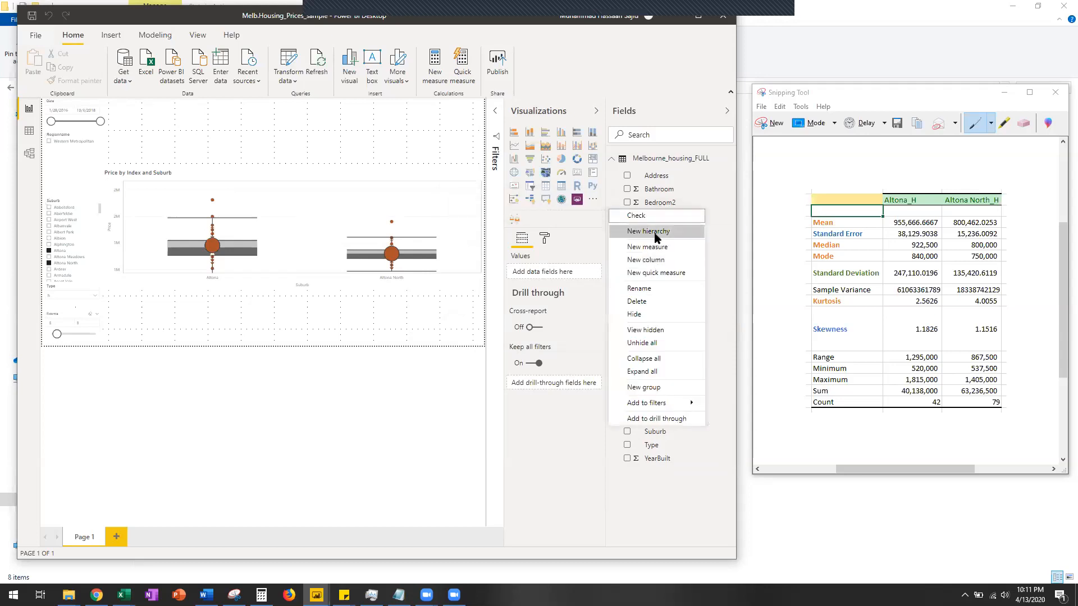
left_click(661, 254)
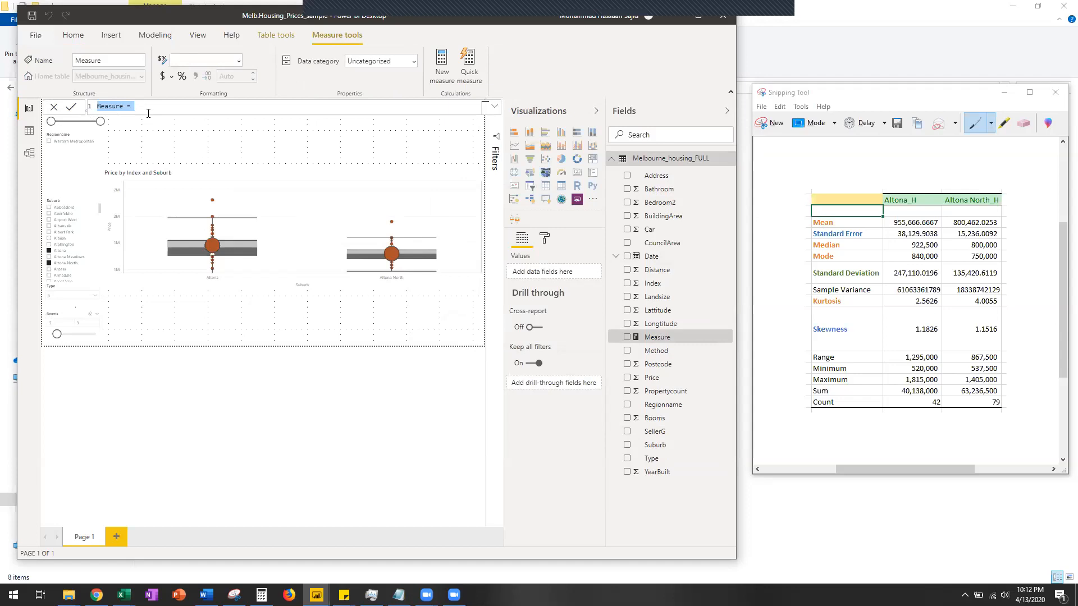
type("Mean =")
type("average(")
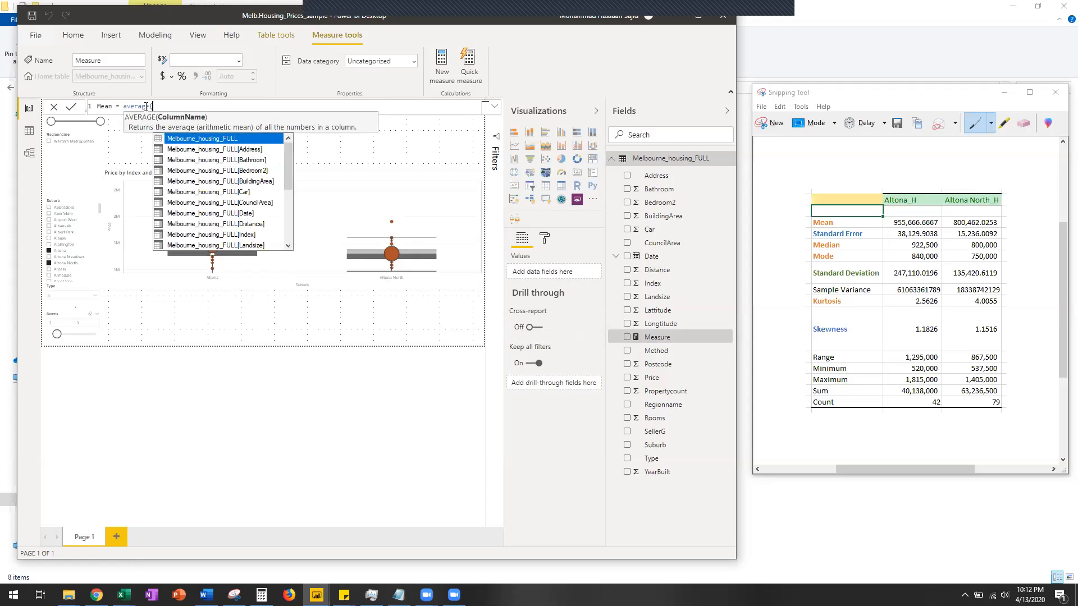
key("Tab")
type("[Pr")
key("Tab")
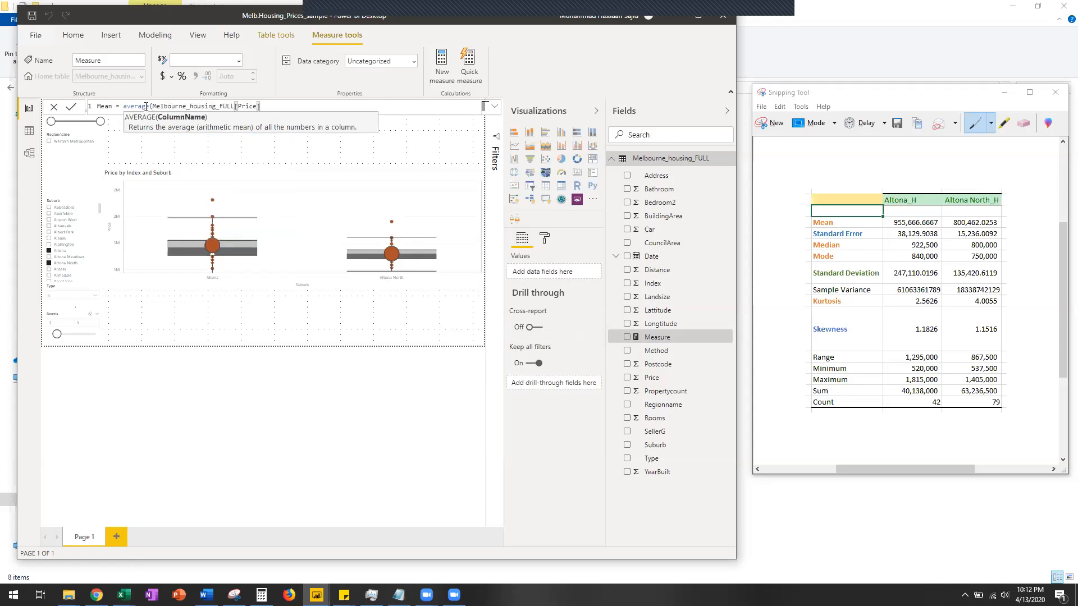
type(")")
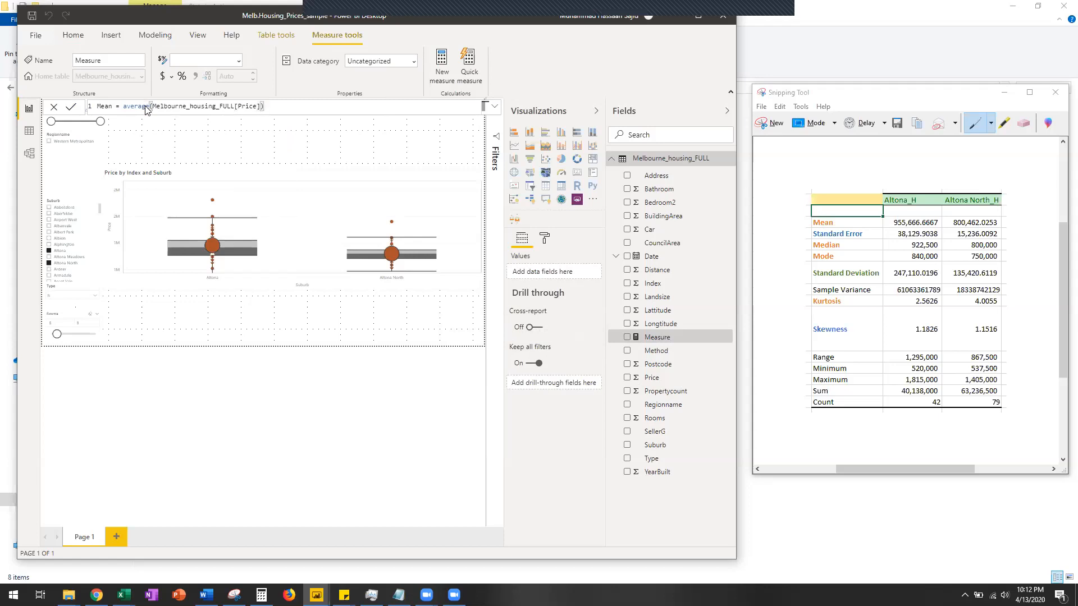
key("Return")
left_click(247, 124)
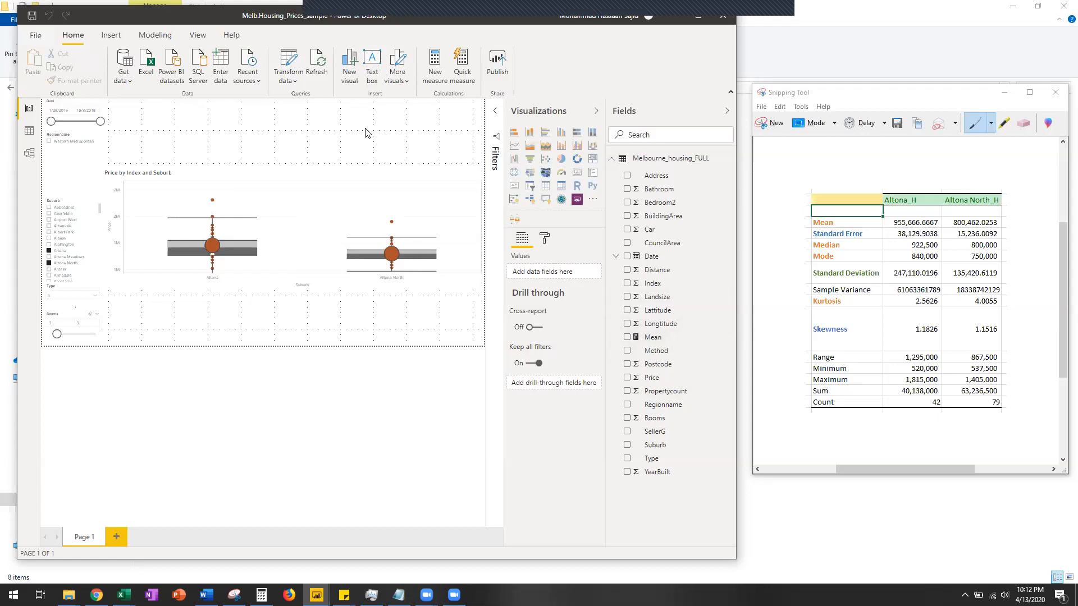
Step: Add a matrix visual above the box and whisker chart with Suburb as rows and the Mean measure as values
left_click(561, 190)
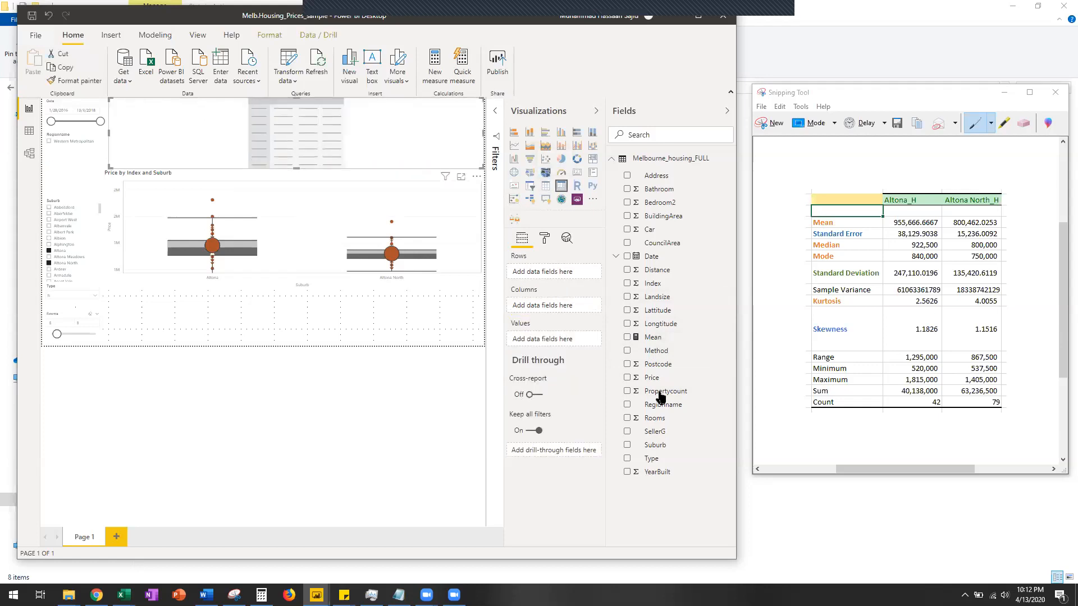
left_click(665, 447)
left_click_drag(671, 338, 563, 346)
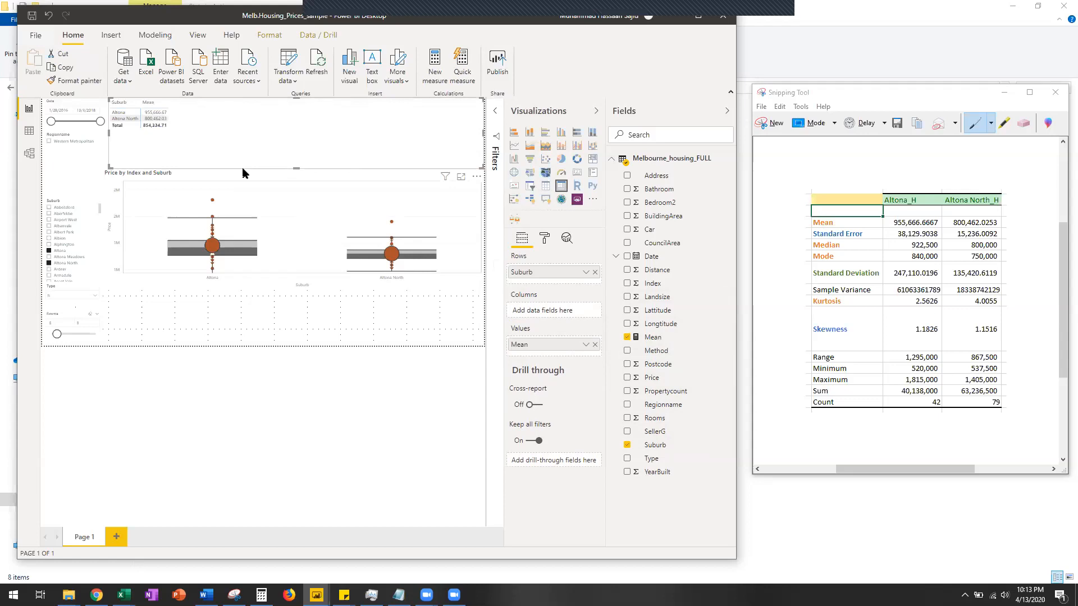
mouse_move(163, 117)
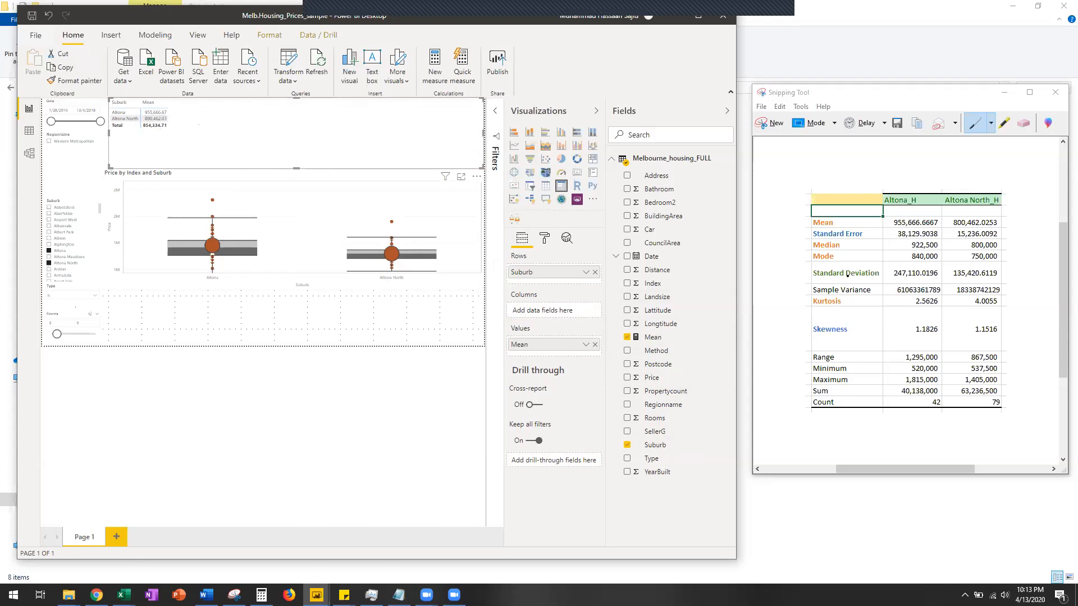
Step: Switch to the Snipping Tool and mark the list of statistics from Mean to Count with a yellow highlighter curve
left_click(798, 215)
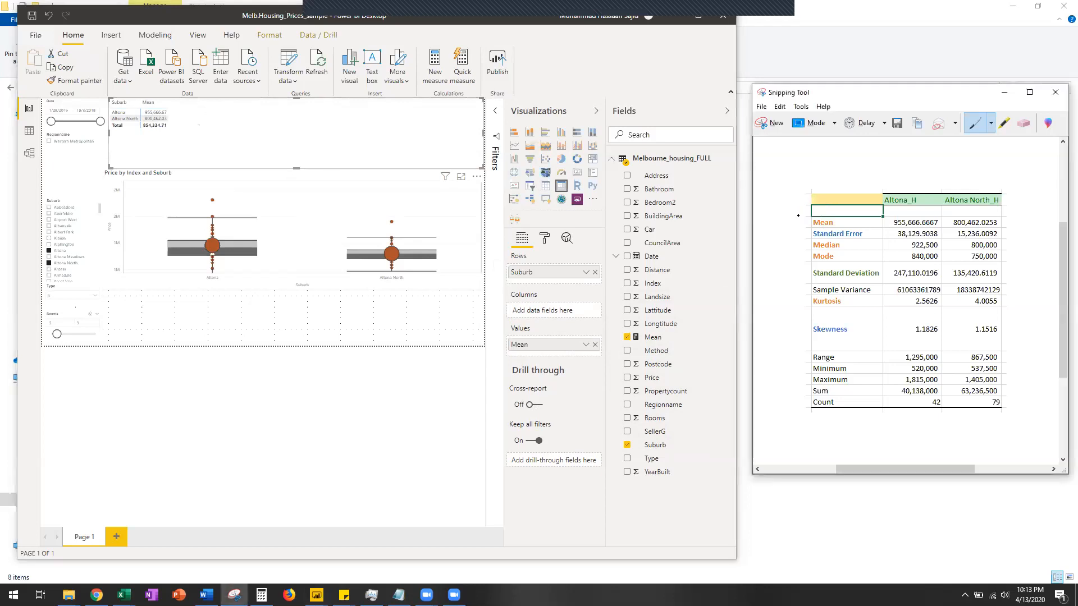
left_click(1004, 123)
mouse_move(807, 214)
left_mouse_down()
mouse_move(794, 222)
mouse_move(778, 350)
mouse_move(806, 416)
left_mouse_up()
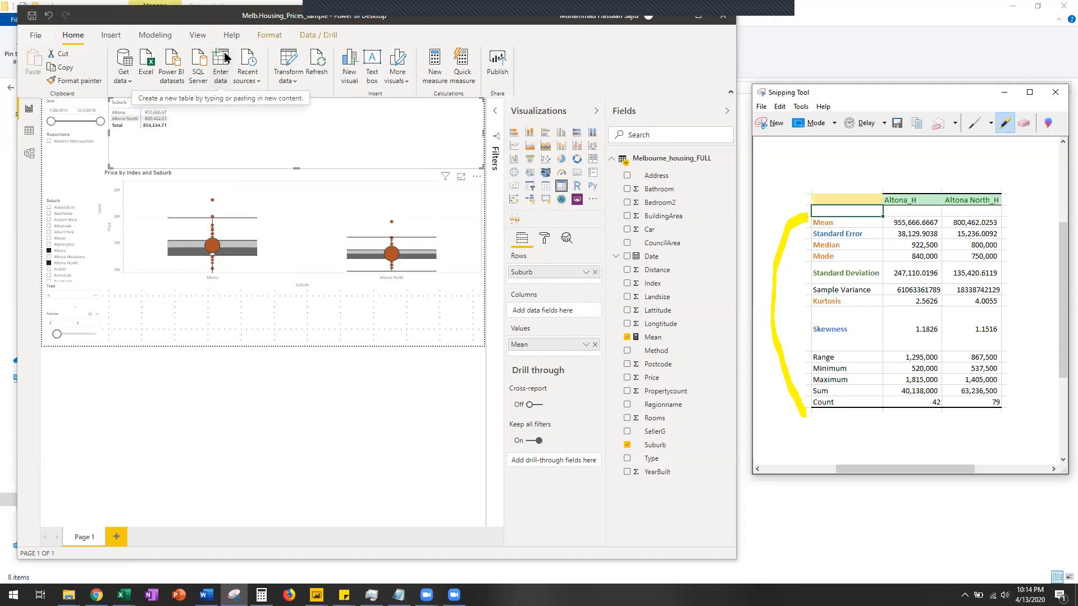
left_click(223, 72)
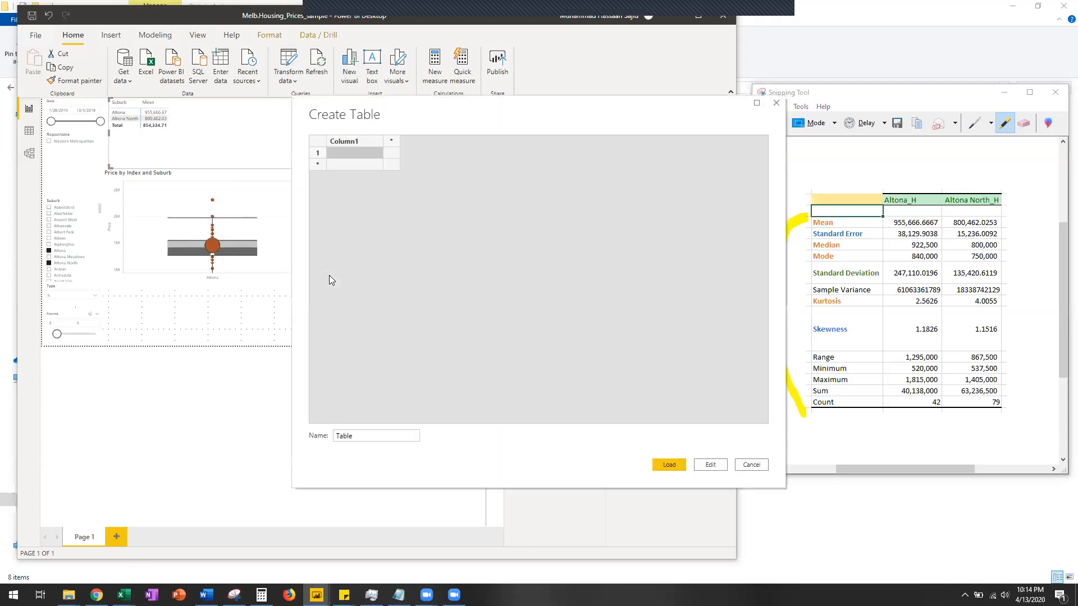
left_click(345, 163)
type("abcd")
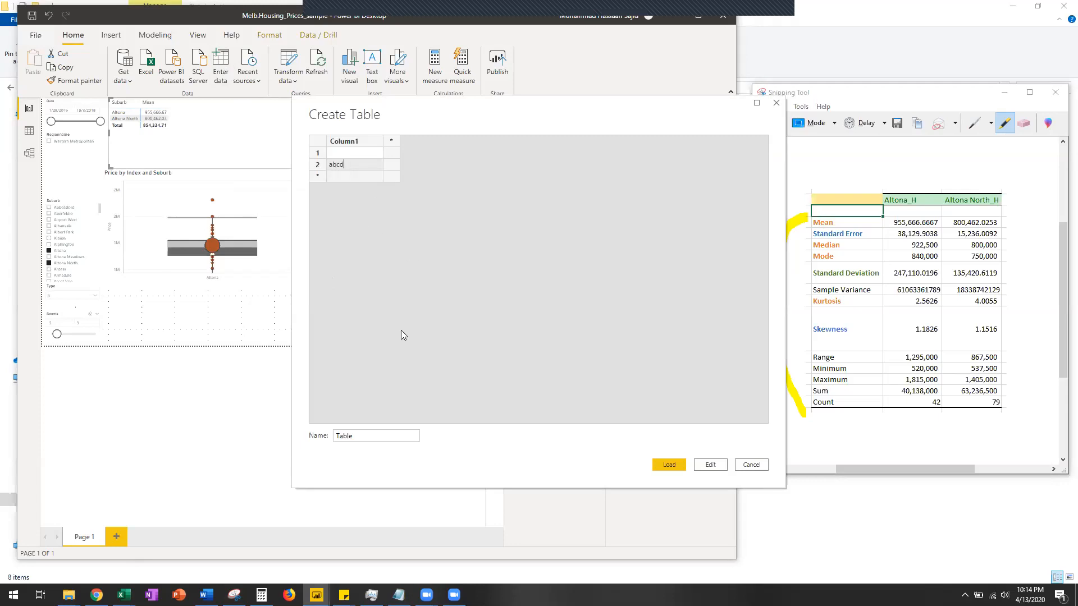
double_click(362, 438)
type("Measures Table")
left_click_drag(563, 108, 502, 103)
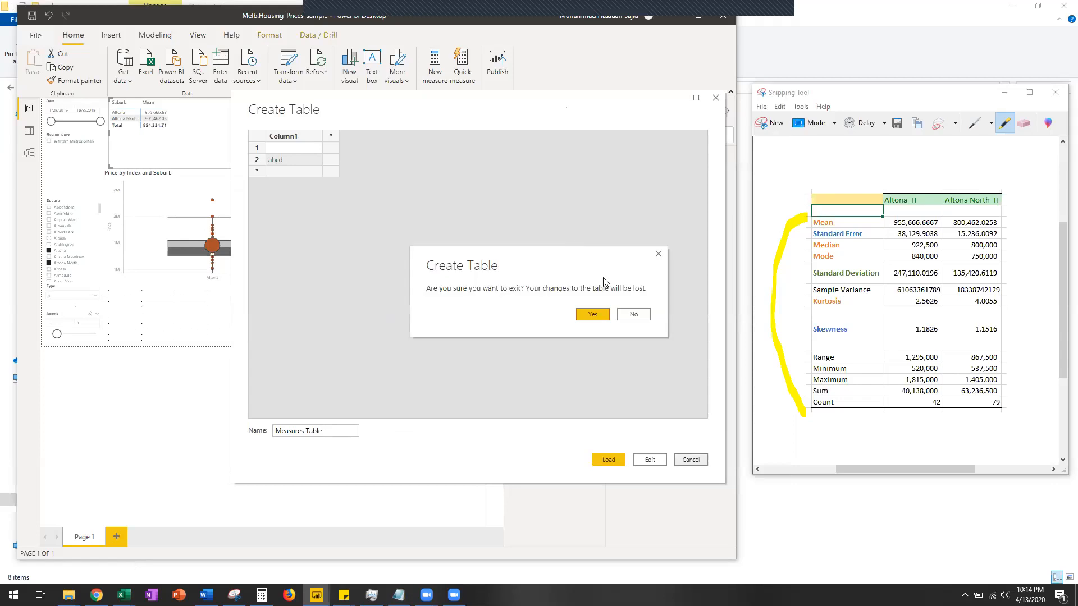
left_click(590, 310)
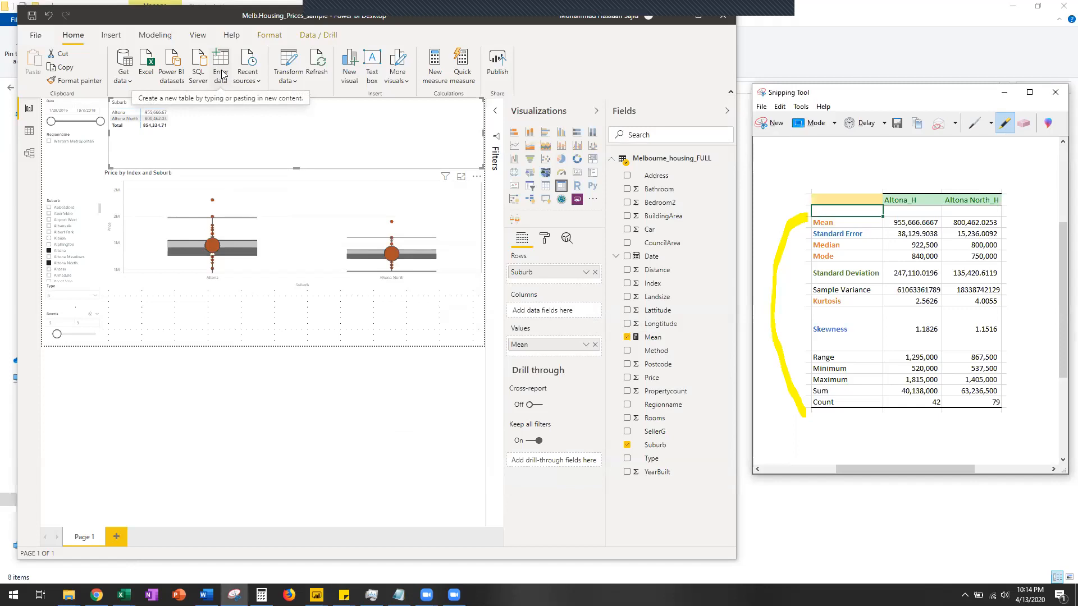
Step: Create and load a manually entered table named Measures Table with asdf in Column1, and expand it in the fields list
left_click(223, 73)
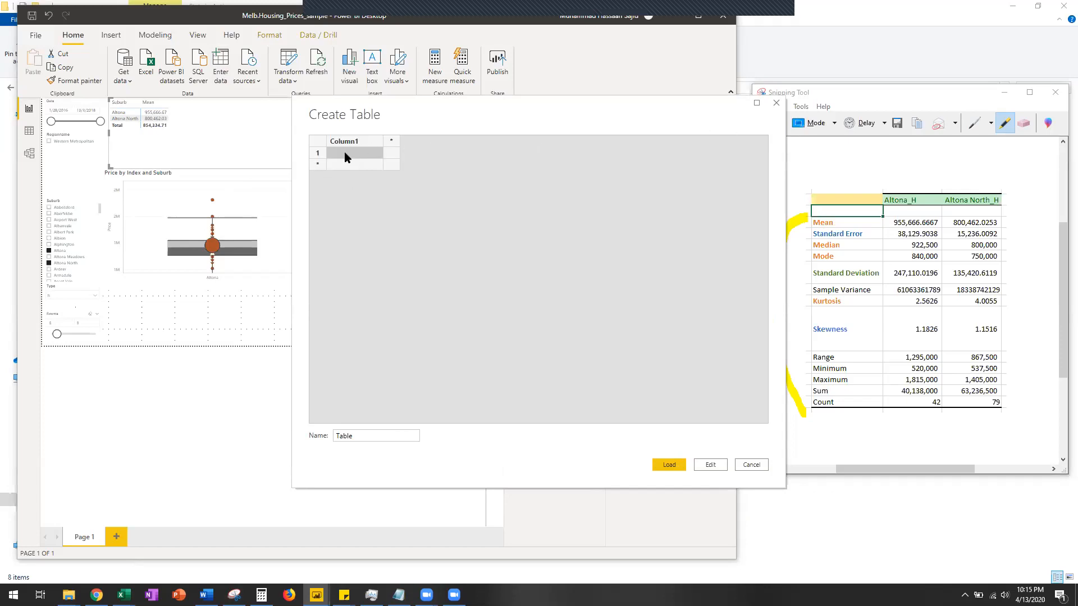
type("asdf")
double_click(370, 437)
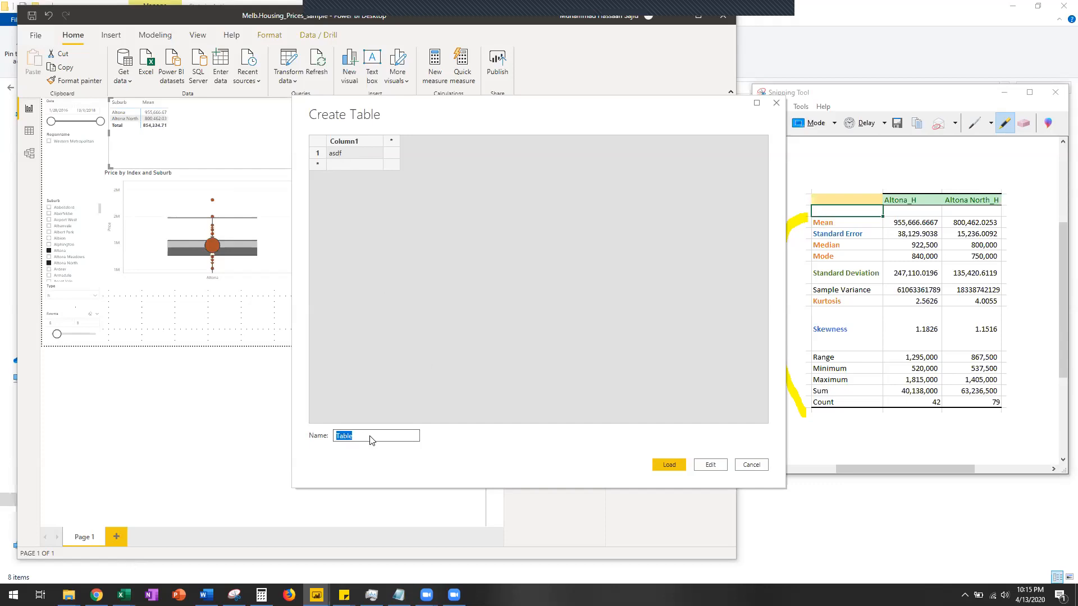
type("Measures Table")
key("BackSpace")
key("BackSpace")
key("BackSpace")
key("BackSpace")
type("able")
left_click(676, 464)
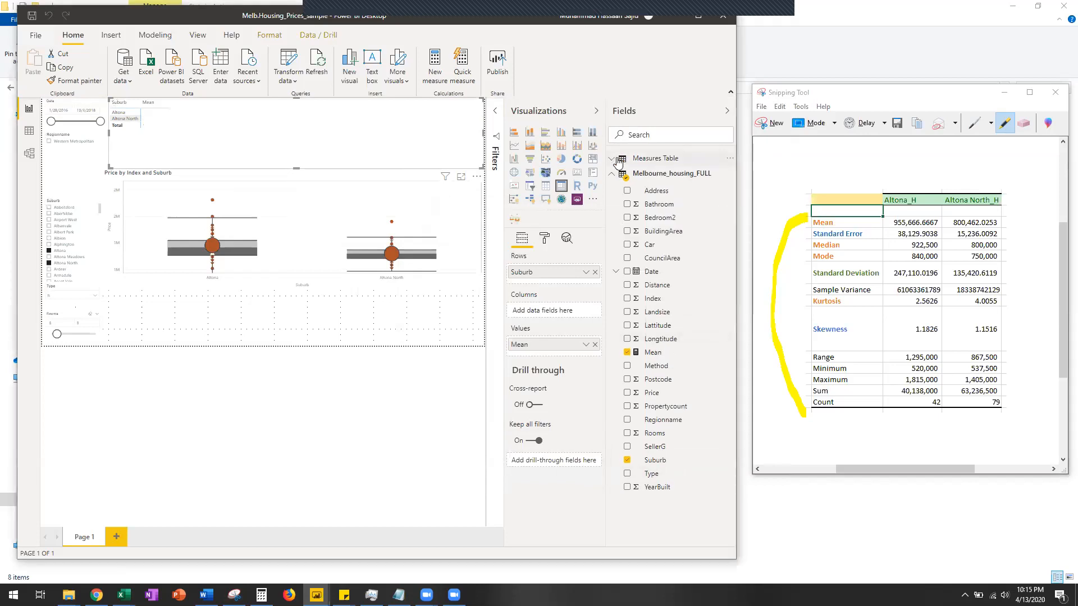
left_click(614, 160)
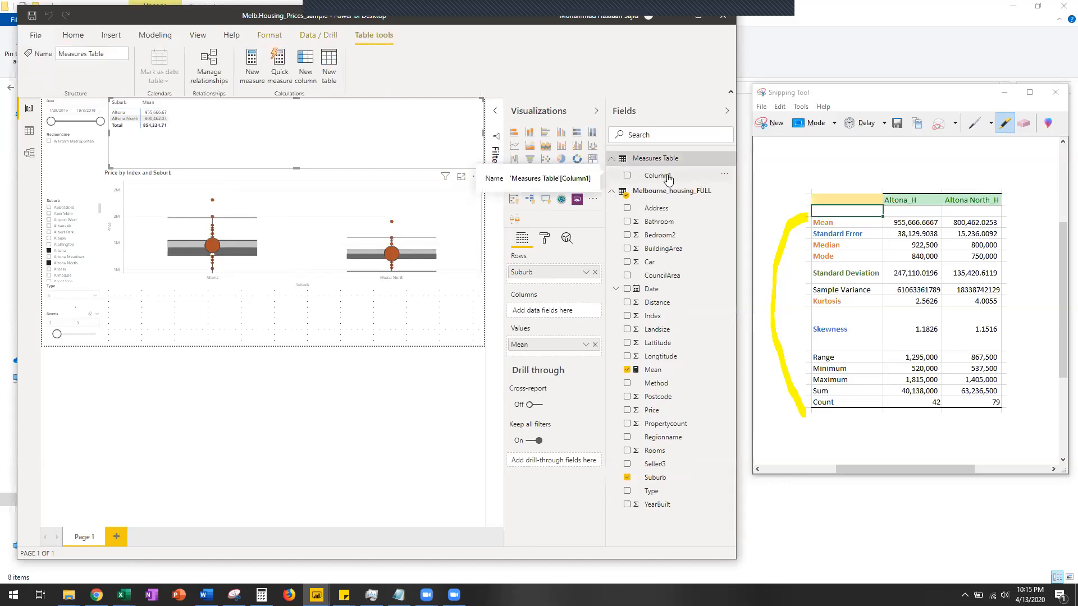
Step: Try to move the Mean measure from Melbourne_housing_FULL into Measures Table
left_click_drag(660, 372, 667, 166)
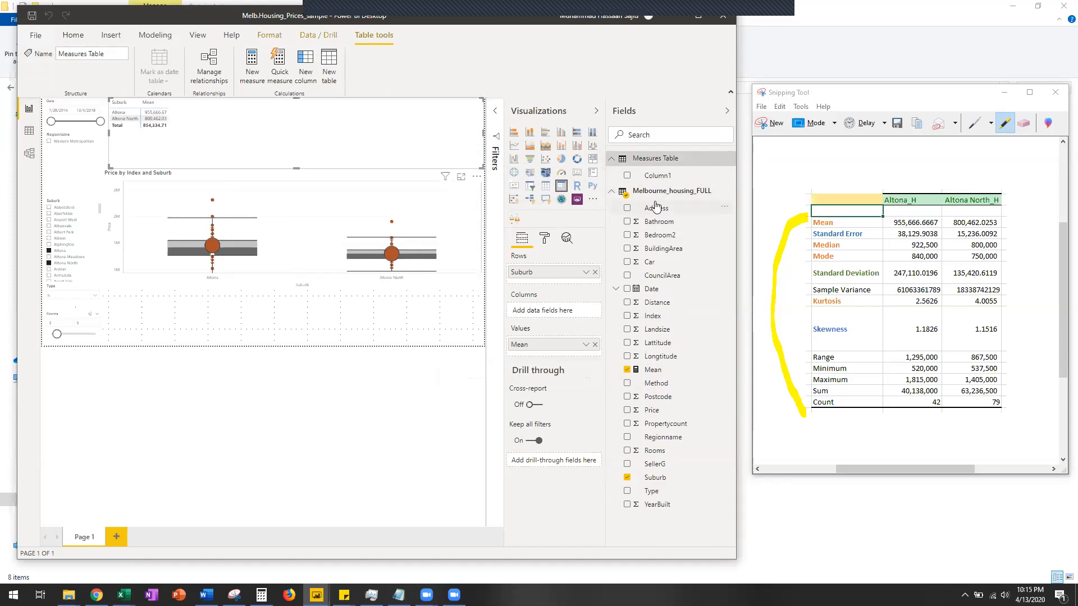
left_click_drag(654, 374, 661, 160)
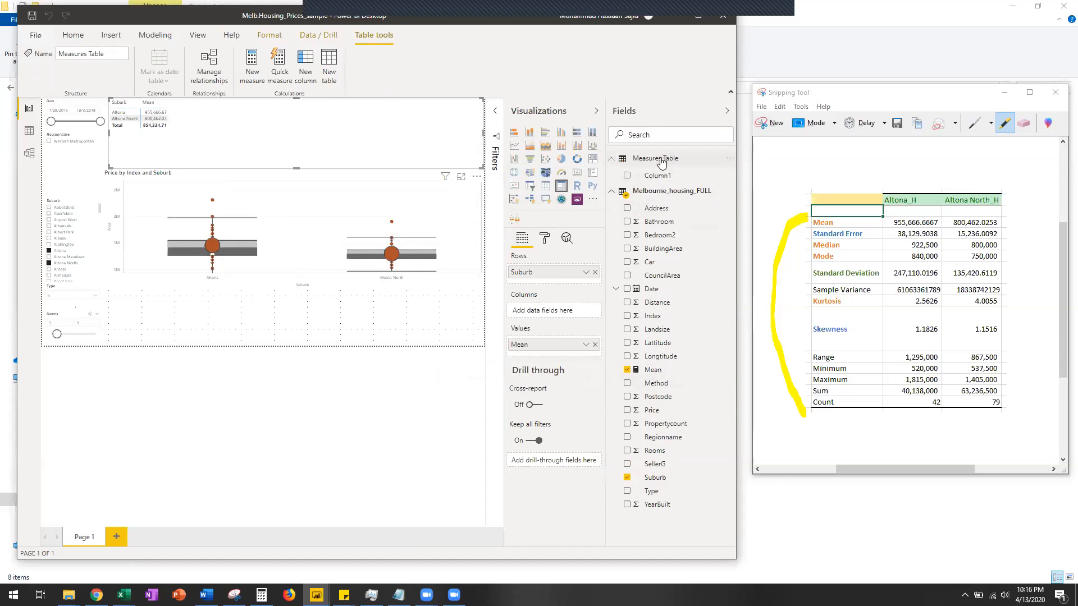
left_click(725, 160)
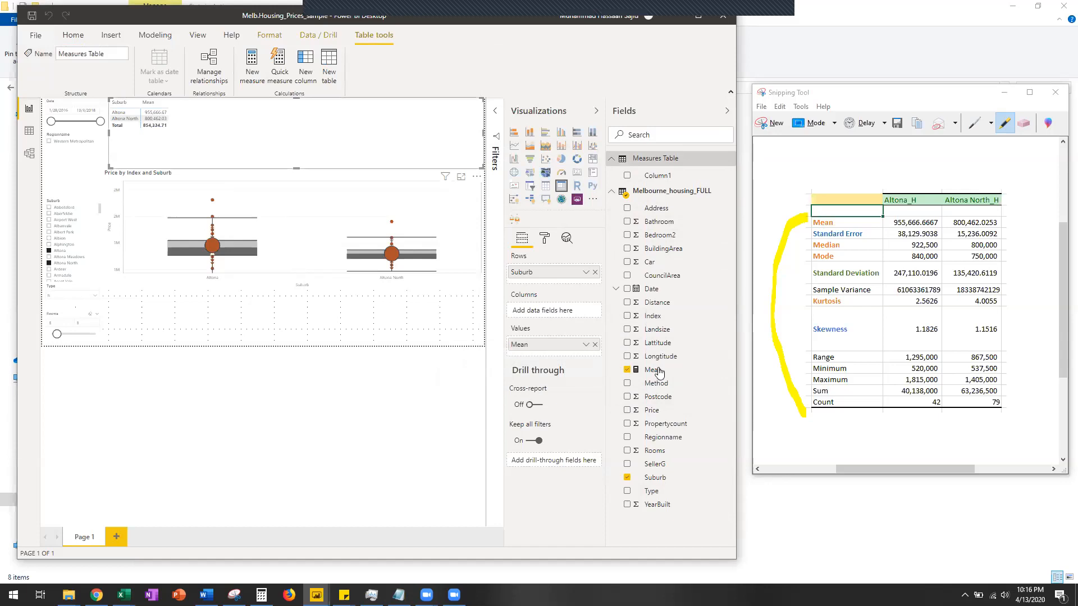
Step: Delete the suburb matrix visual and the Mean measure from Melbourne_housing_FULL
key("Delete")
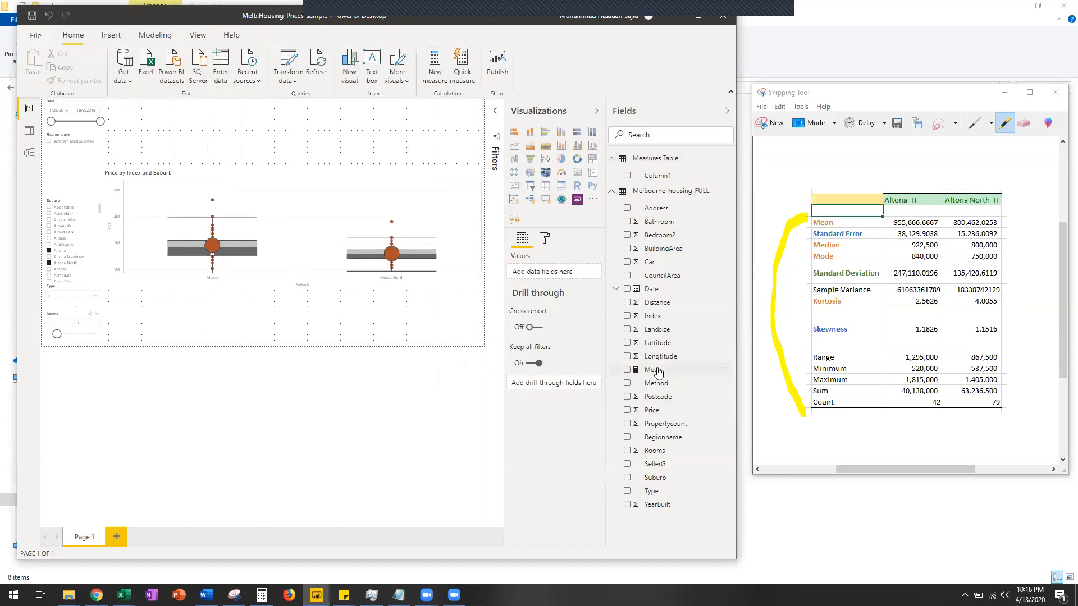
left_click(705, 371)
left_click(724, 369)
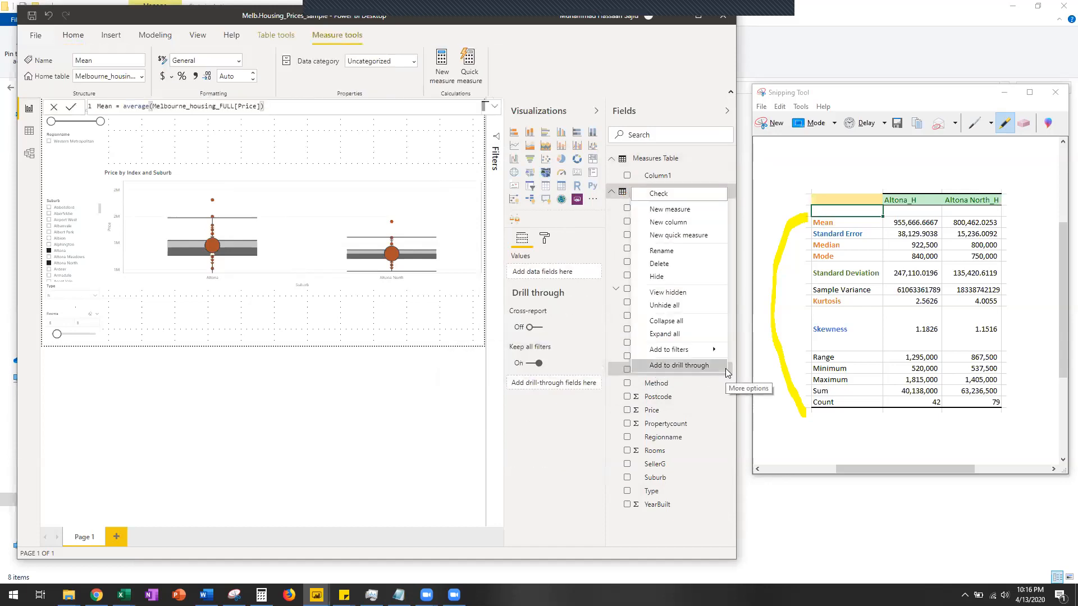
left_click(666, 262)
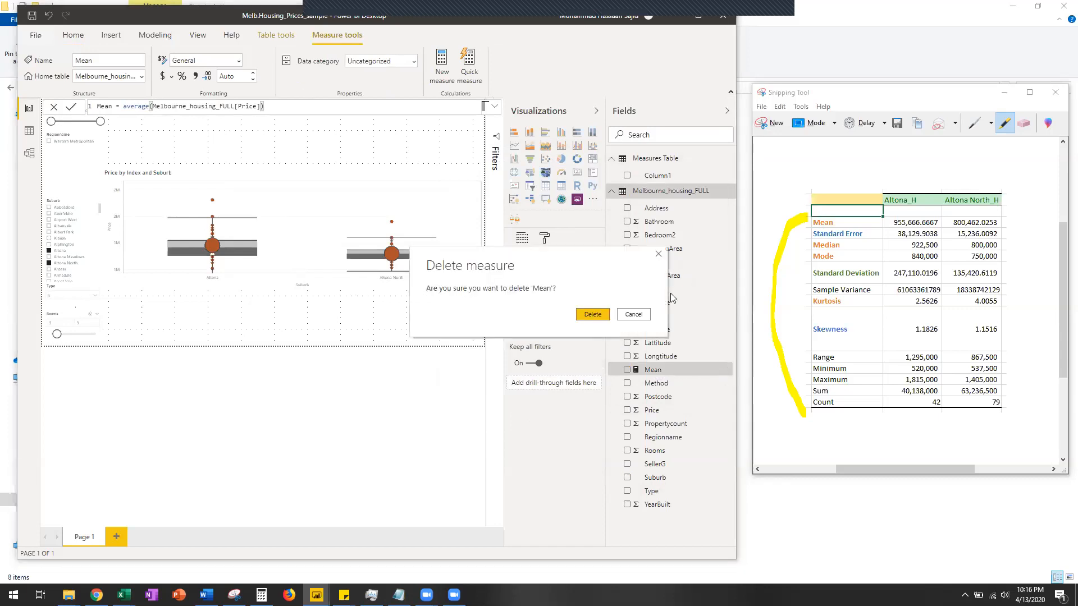
left_click(594, 315)
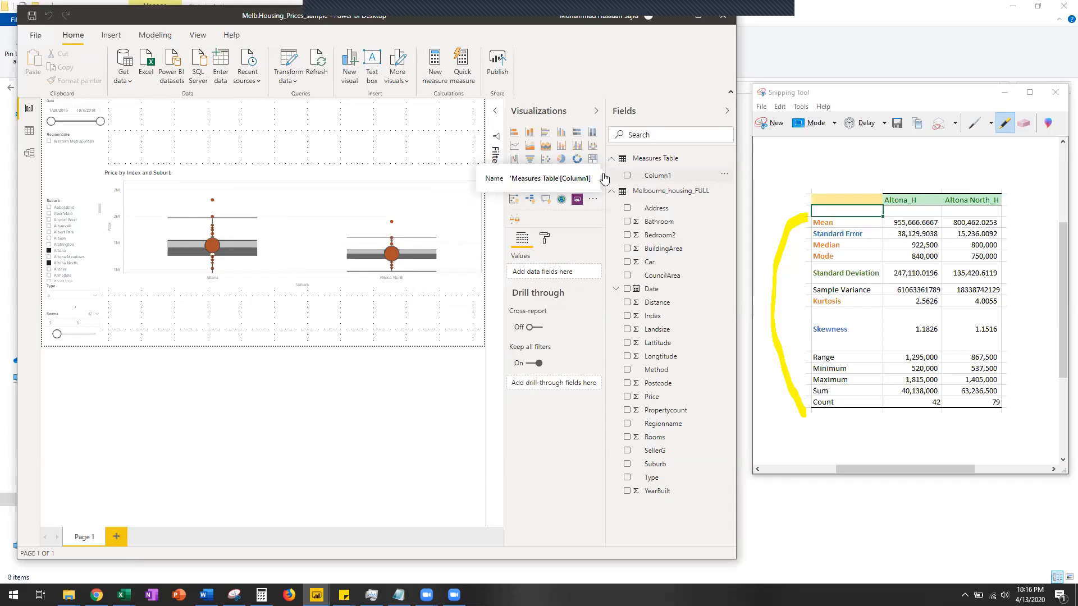
left_click(221, 67)
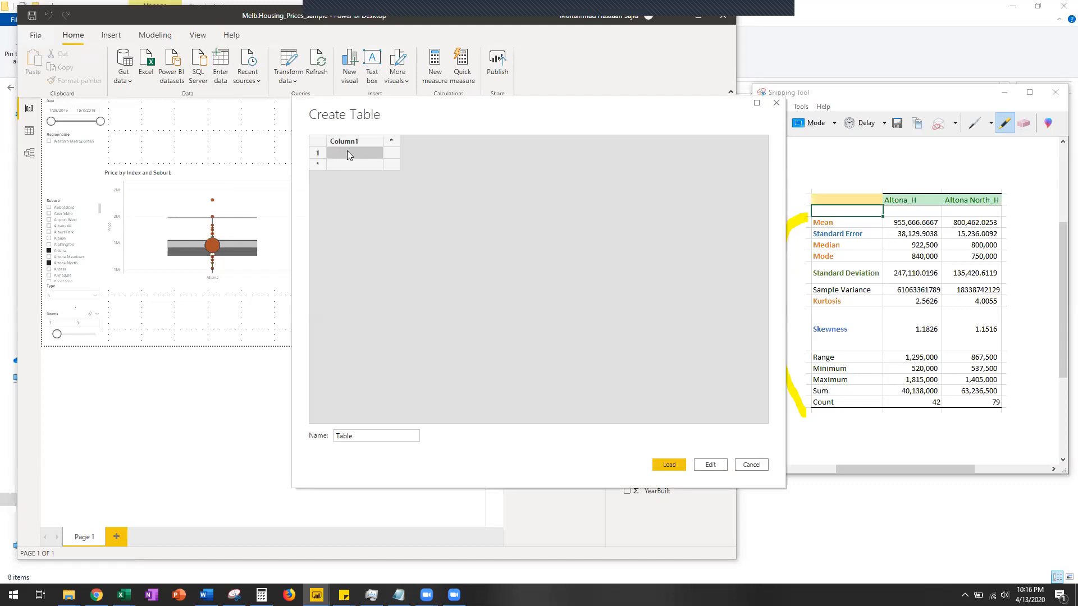
type("asdf")
left_click(753, 465)
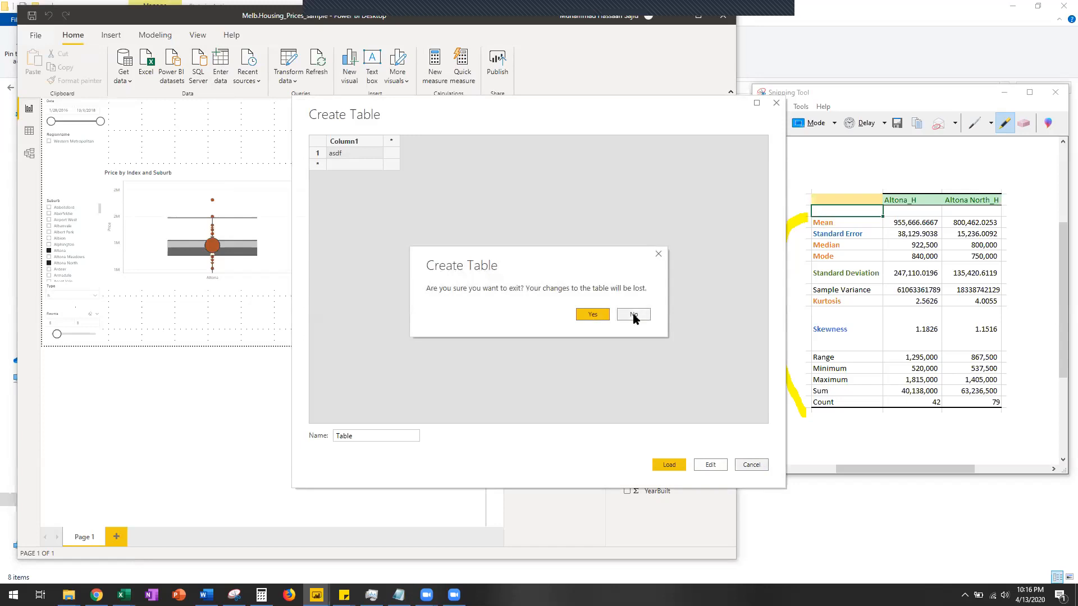
left_click(591, 315)
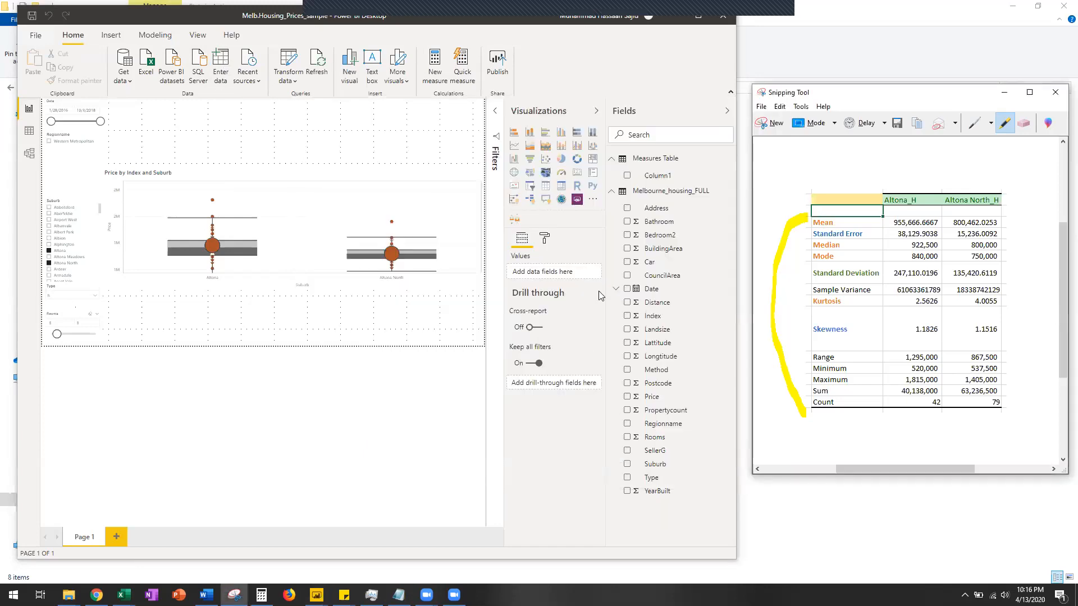
Step: Add a measure to Measures Table with the formula Mean = Average(Melbourne_housing_FULL[price])
right_click(649, 161)
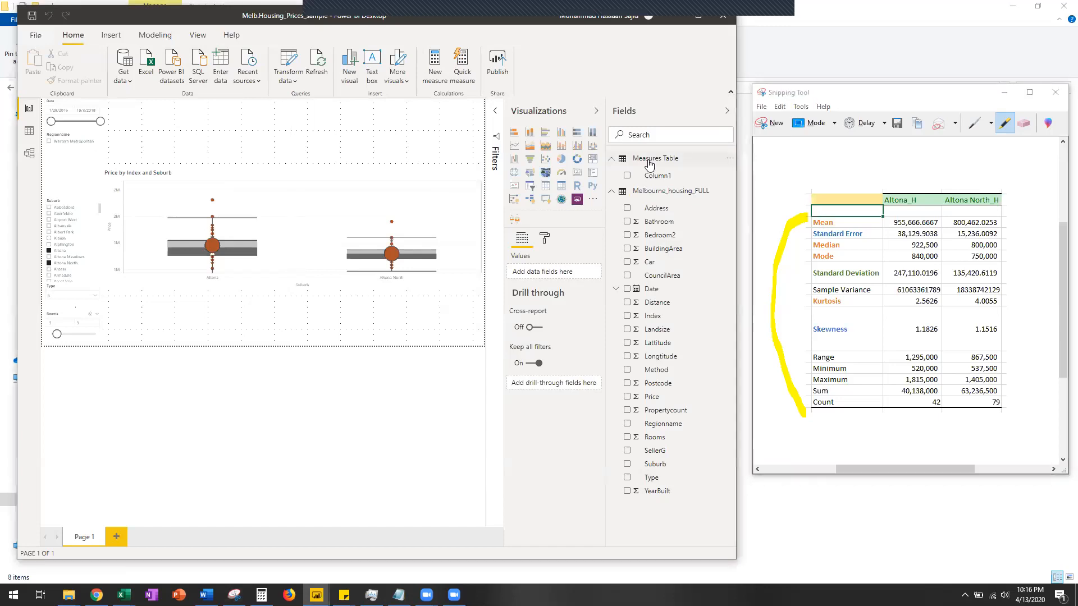
left_click(650, 176)
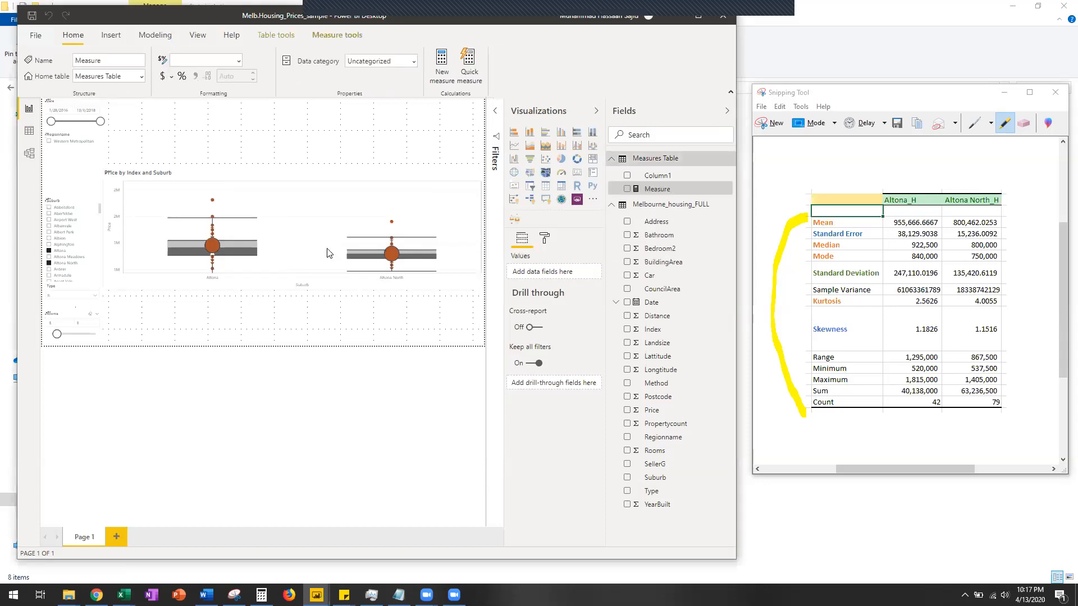
type("Mean = Av")
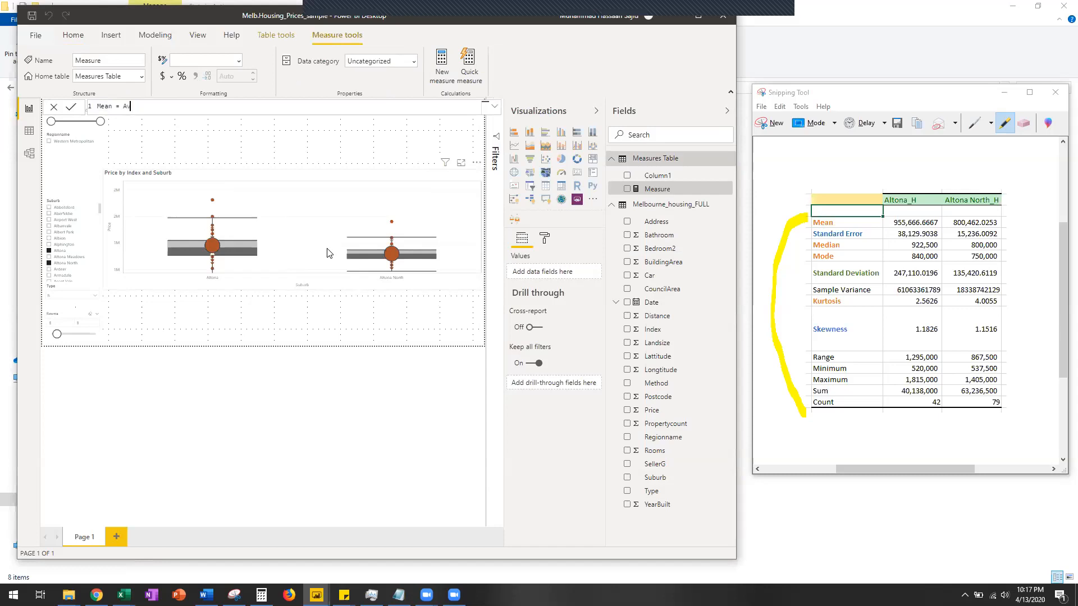
type("erage('Measures Table")
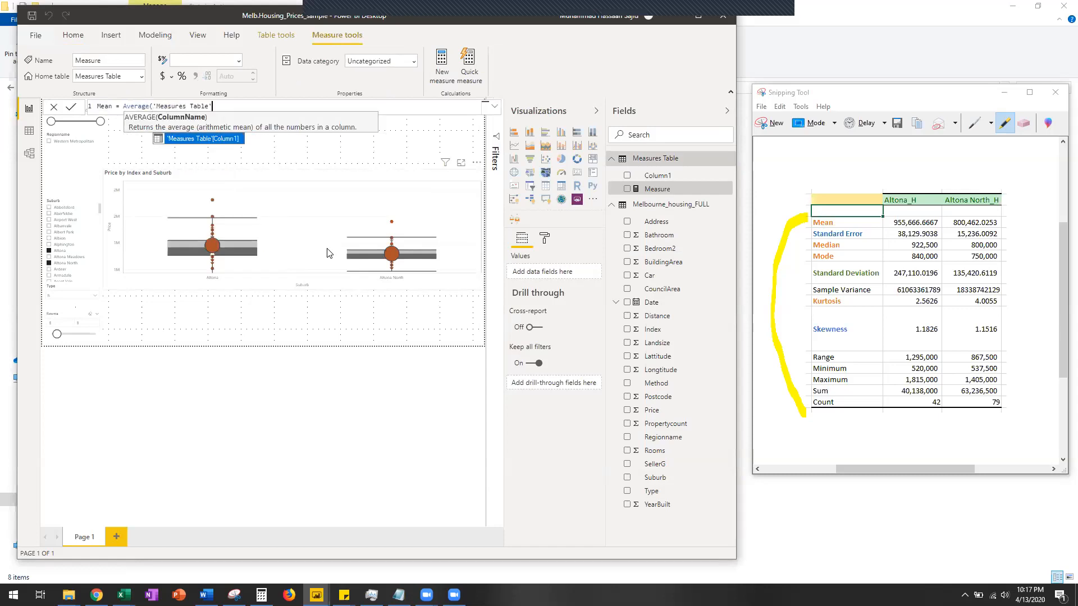
key("BackSpace")
key("BackSpace")
key("BackSpace")
key("BackSpace")
key("BackSpace")
key("BackSpace")
key("BackSpace")
key("BackSpace")
key("BackSpace")
key("BackSpace")
key("BackSpace")
key("BackSpace")
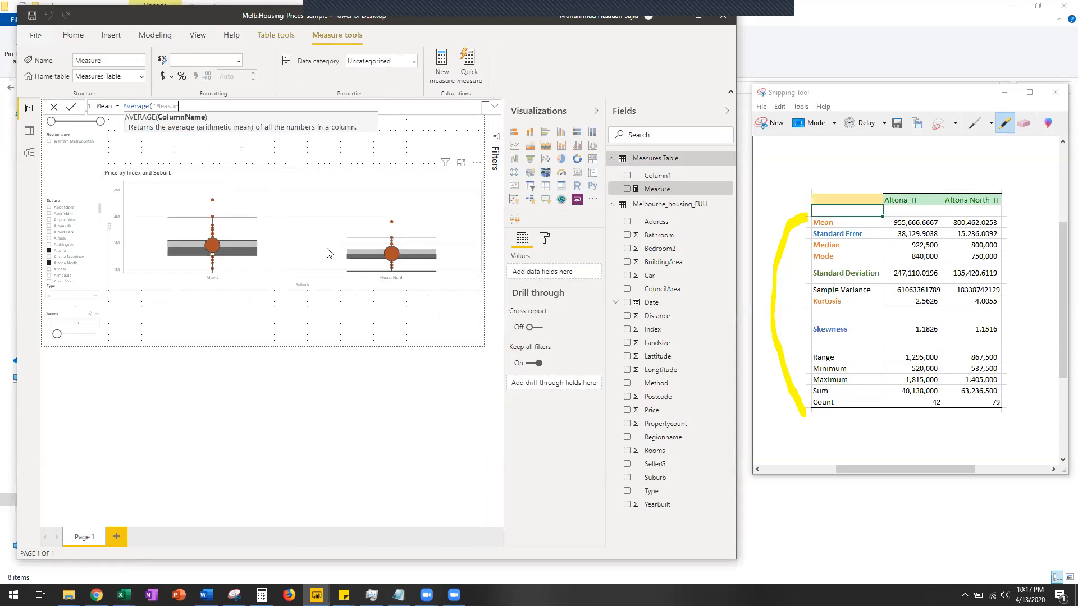
key("BackSpace")
key("BackSpace")
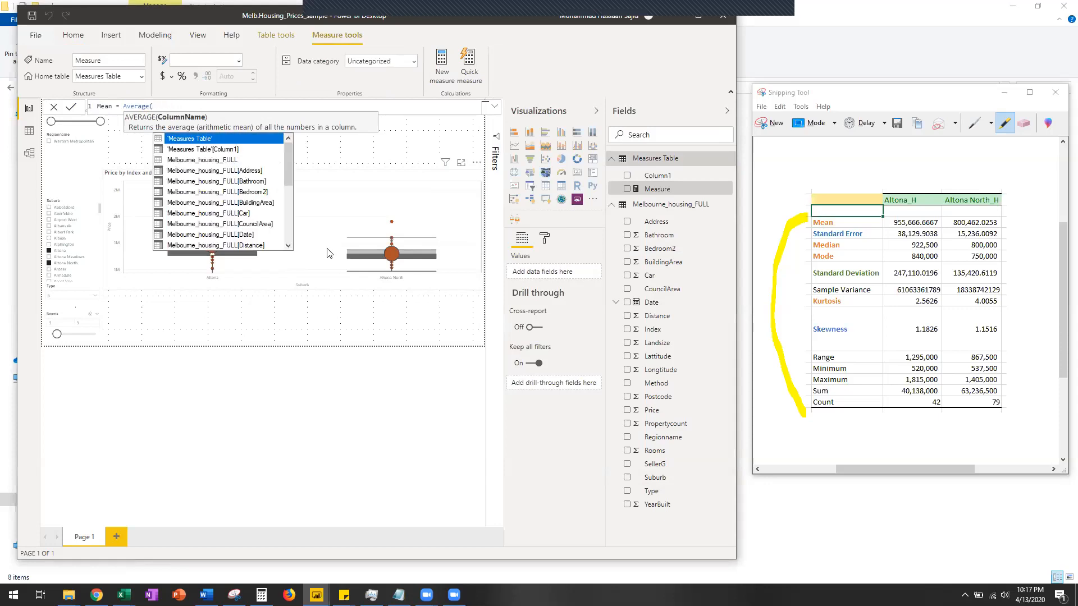
type("me")
key("BackSpace")
key("BackSpace")
key("BackSpace")
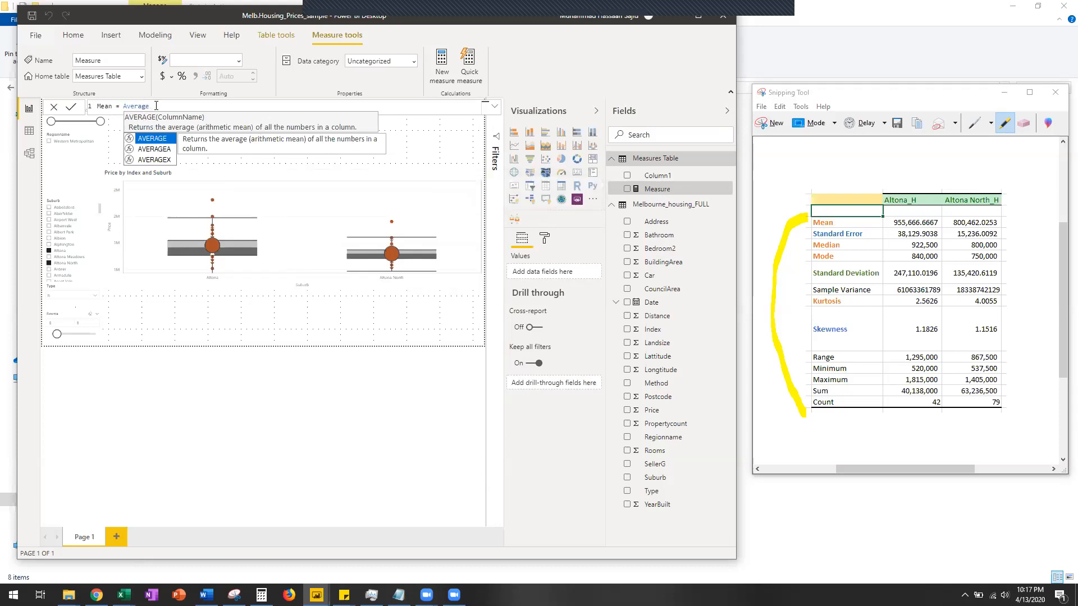
type("(")
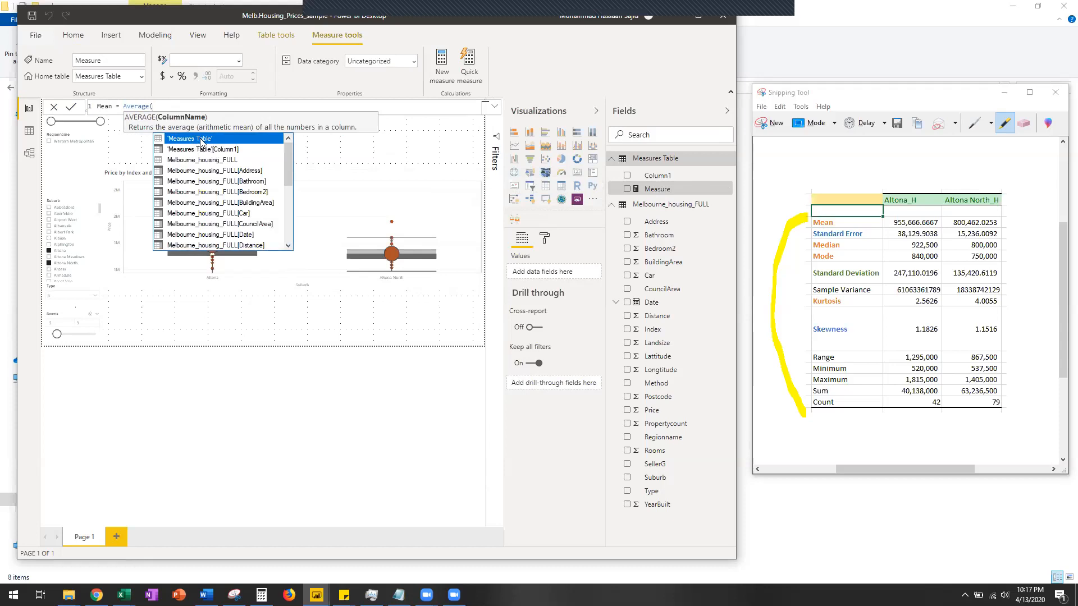
scroll(212, 173, "down", 5)
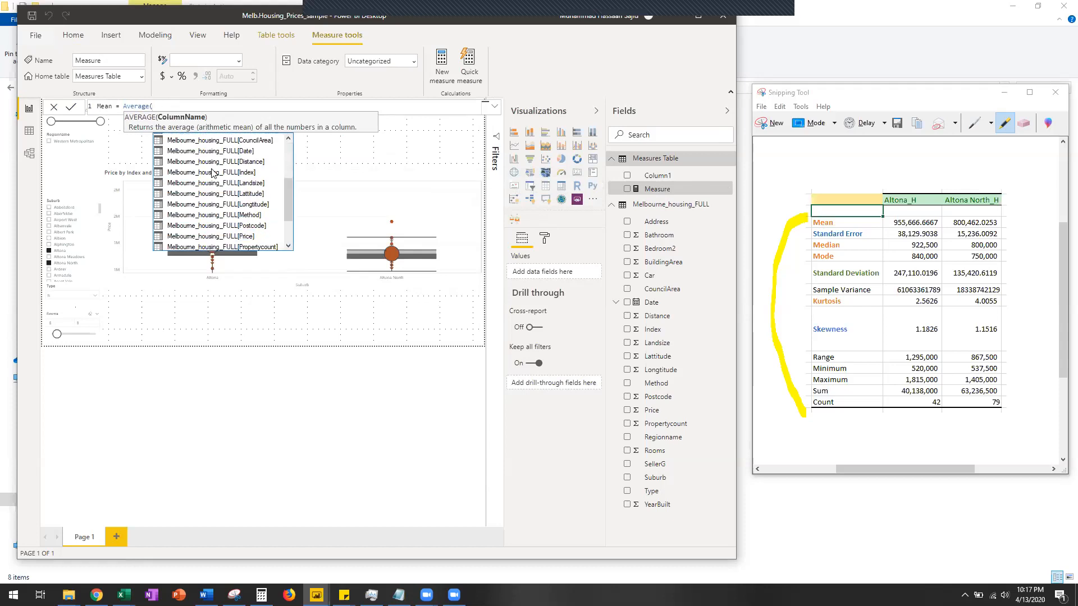
scroll(212, 172, "up", 5)
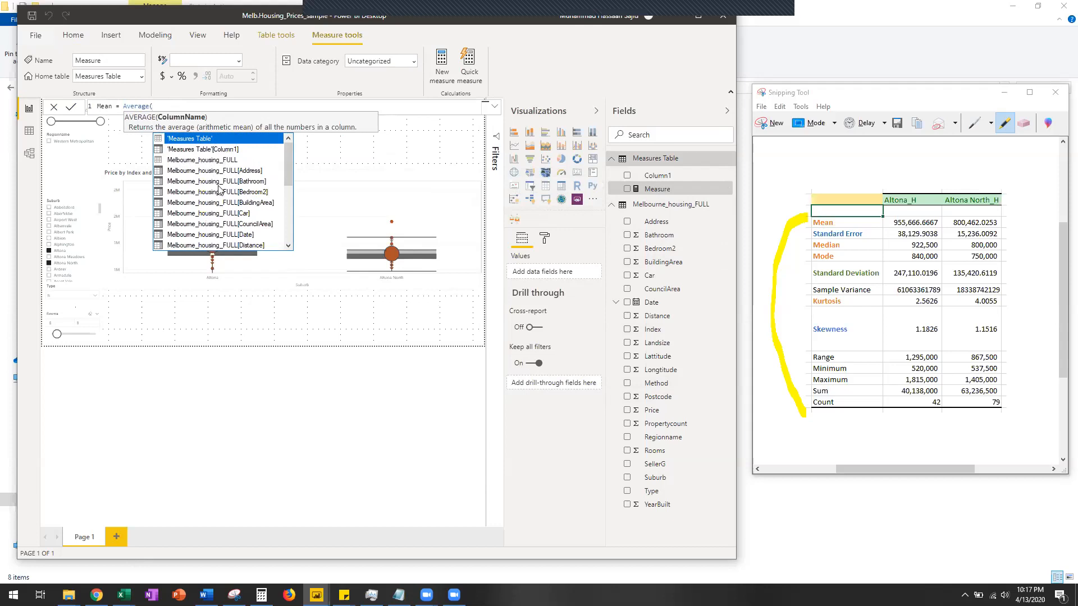
type("melb")
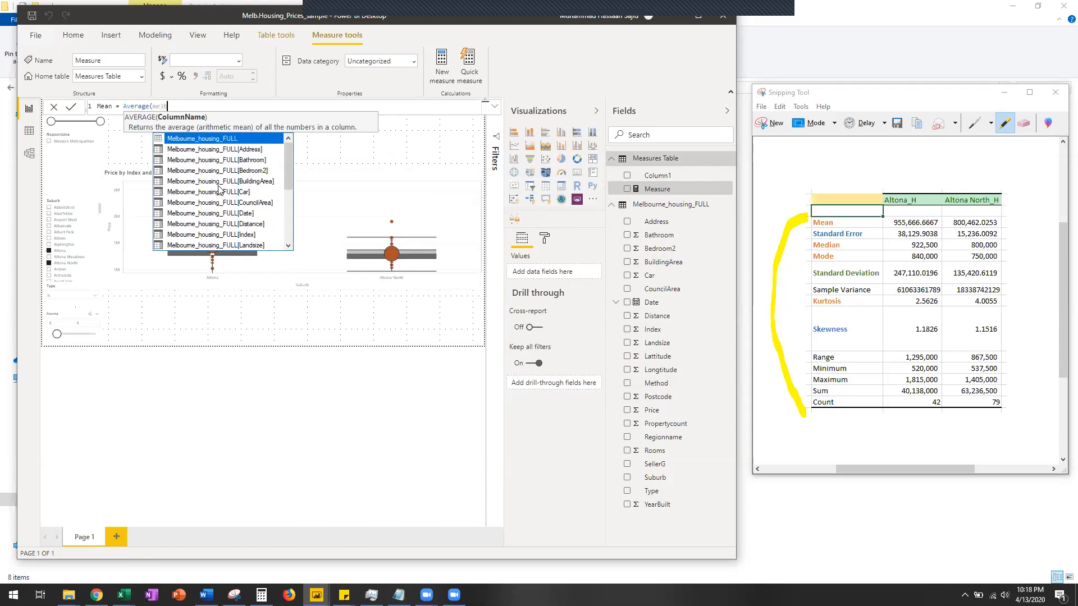
key("Tab")
type("[price])")
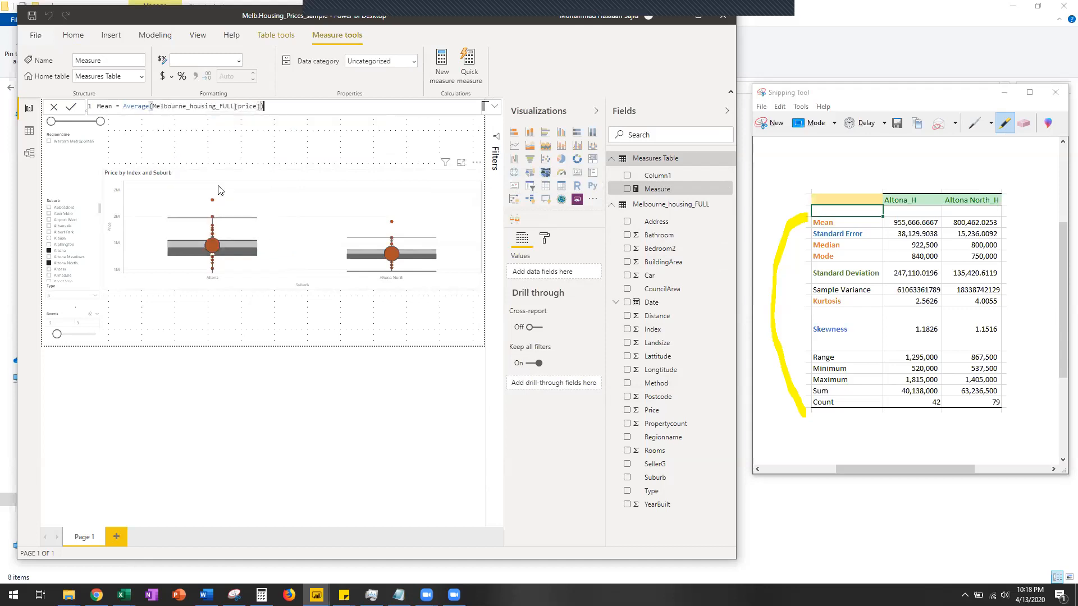
key("Return")
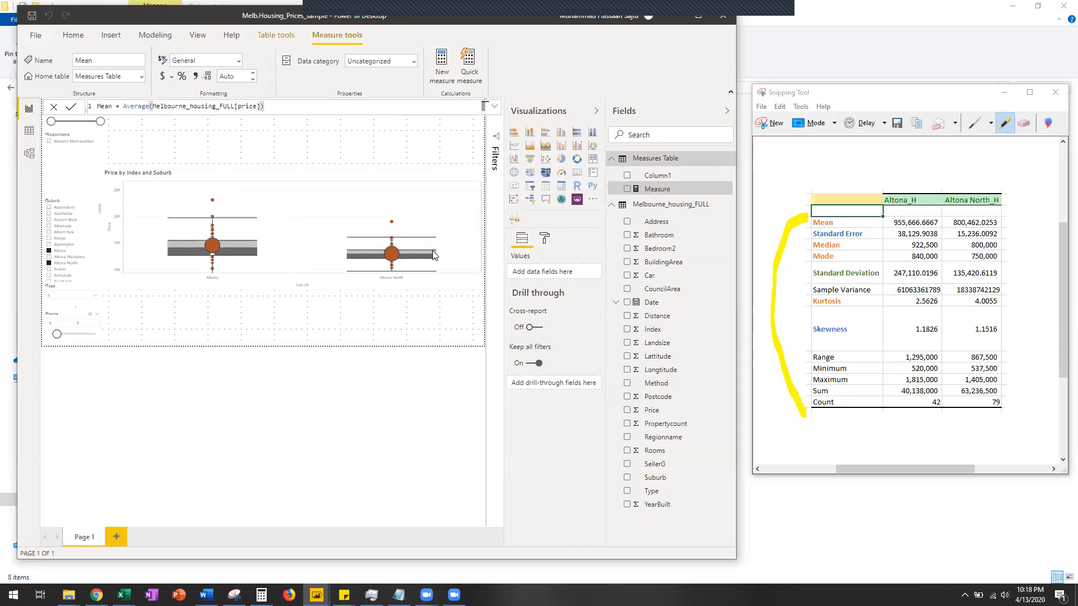
Step: Switch to the Mel housing data report and replace the empty slicer above Regionname with a blank matrix visual
left_click(674, 21)
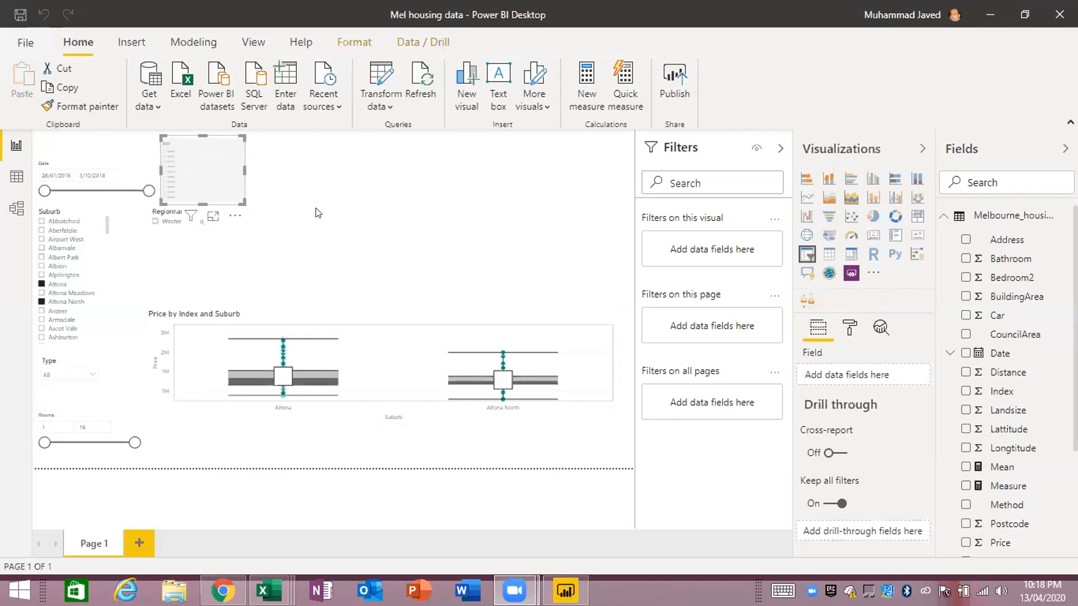
left_click(227, 153)
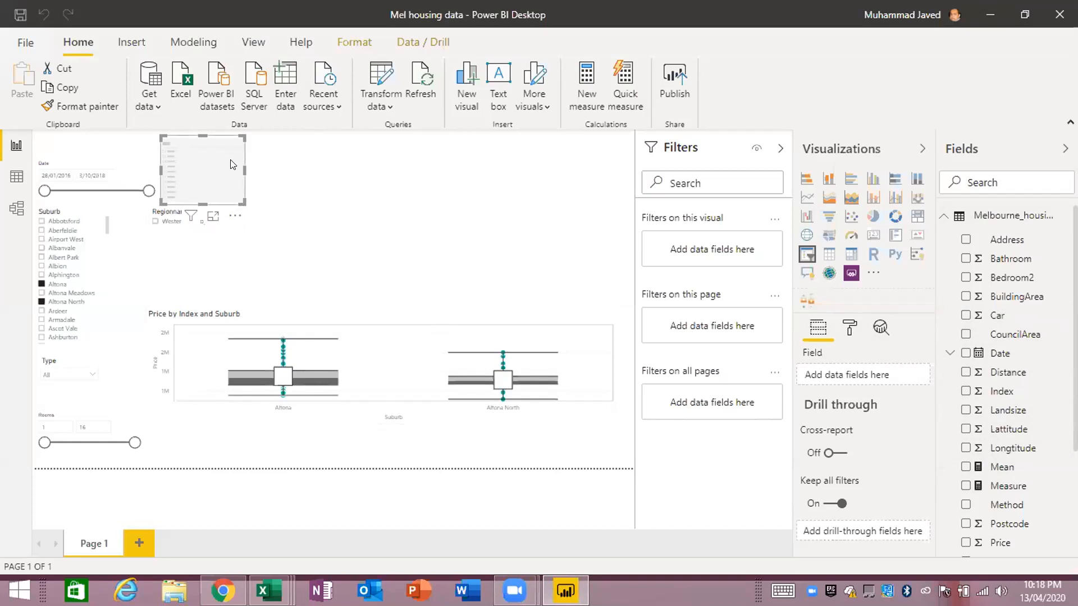
left_click(235, 218)
left_click(241, 220)
left_click(229, 214)
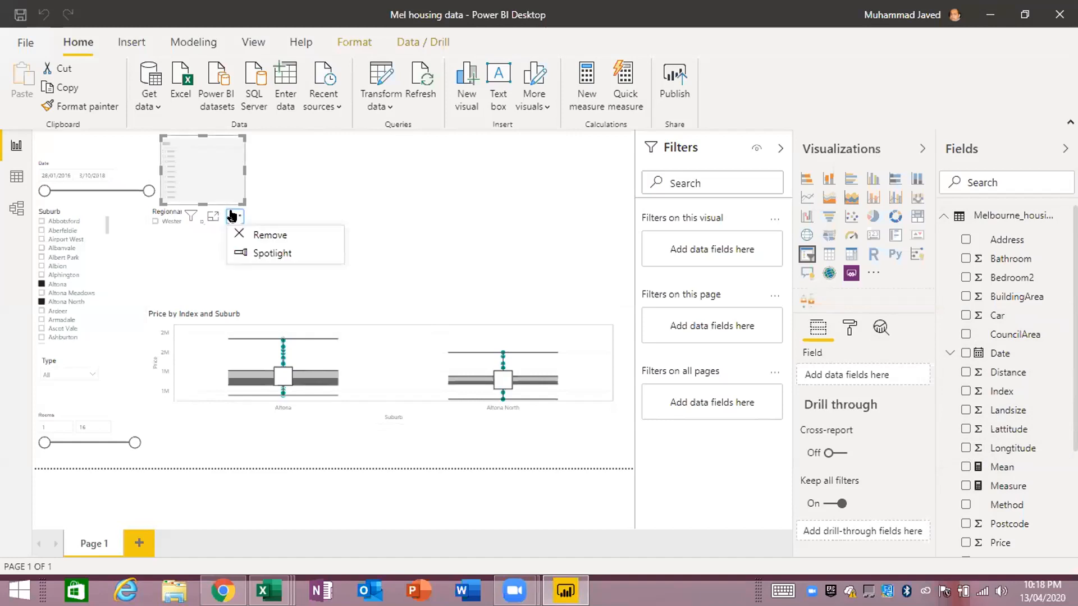
left_click(258, 233)
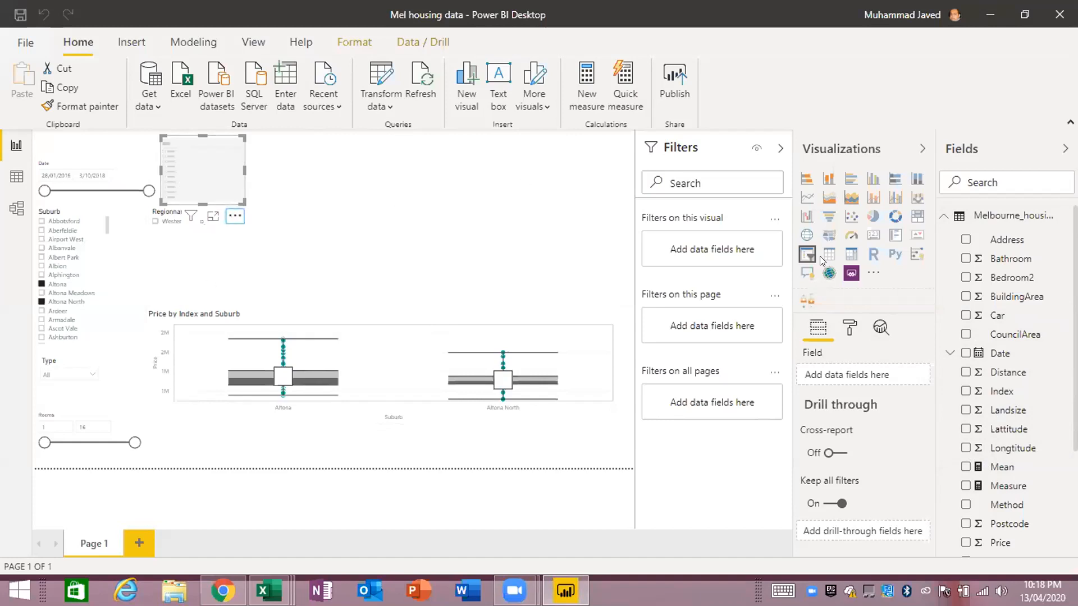
left_click(874, 257)
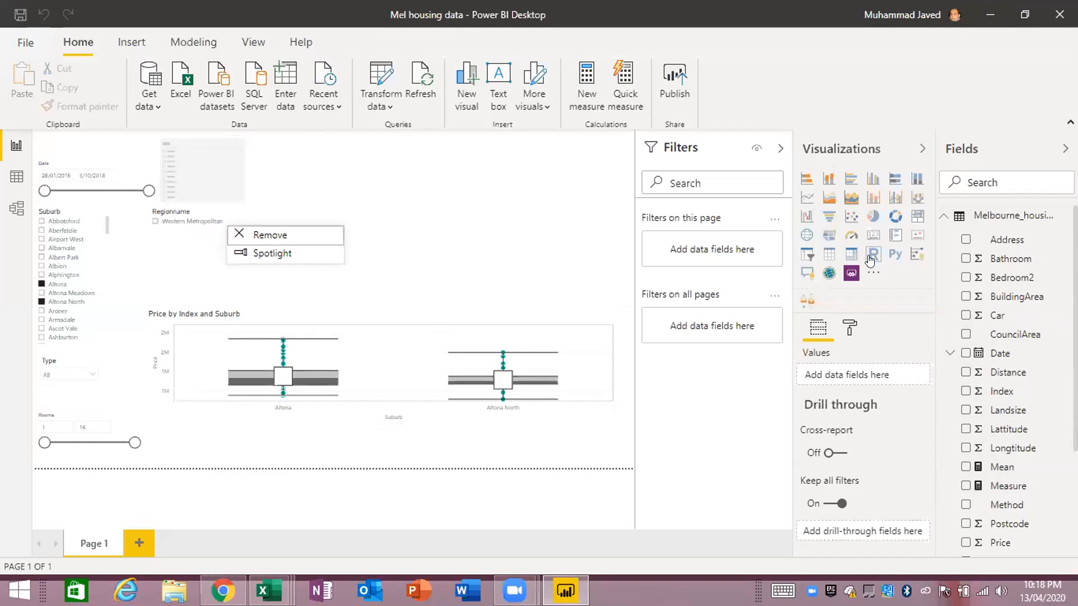
left_click(269, 235)
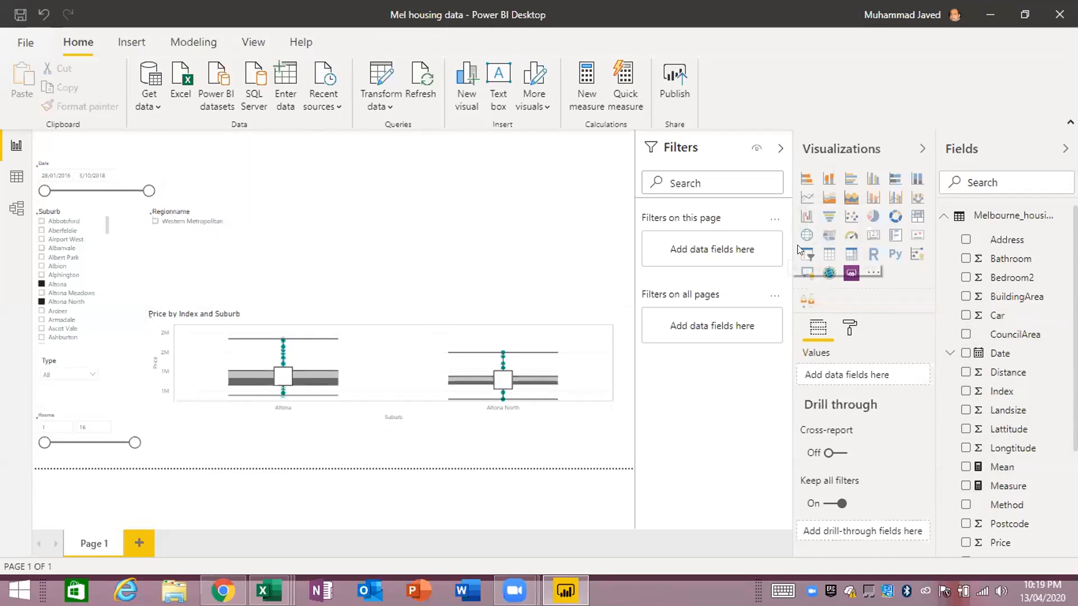
left_click(851, 256)
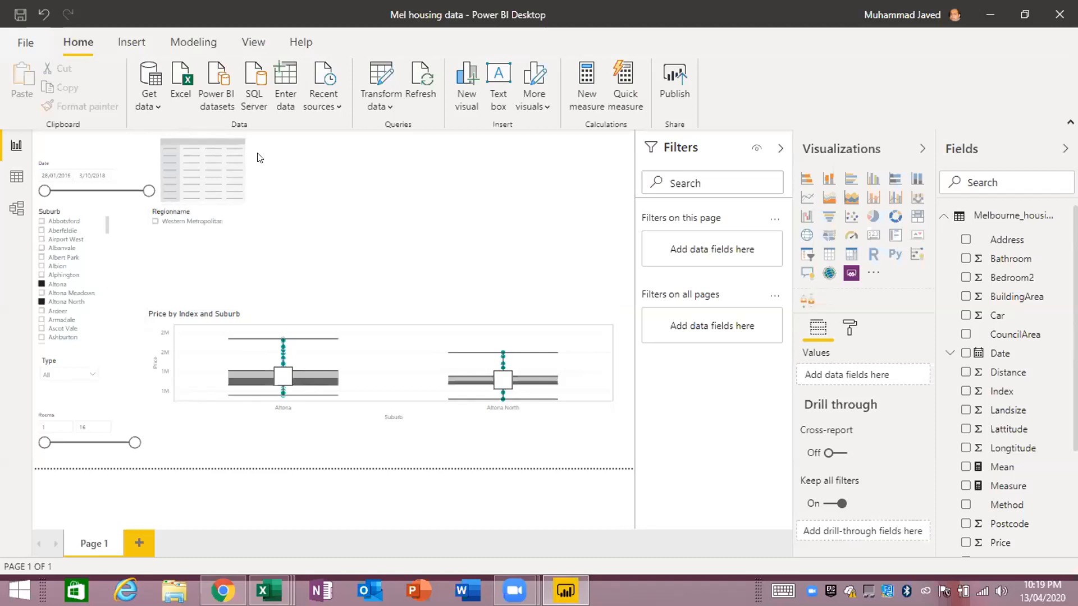
Step: Create and load a manually entered table with abc in the first row of Column1
left_click(295, 81)
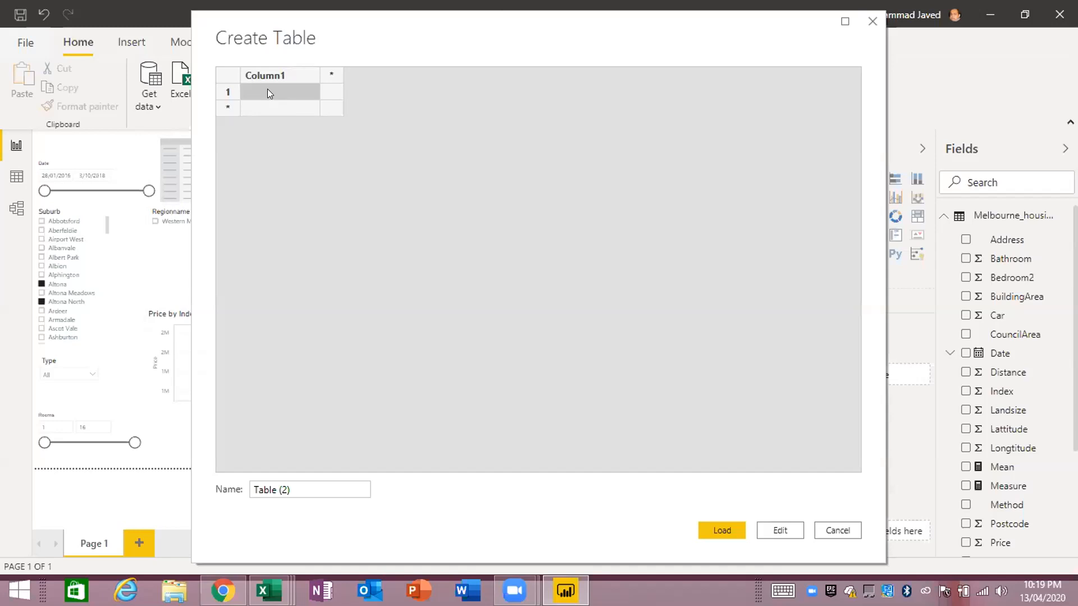
type("abc")
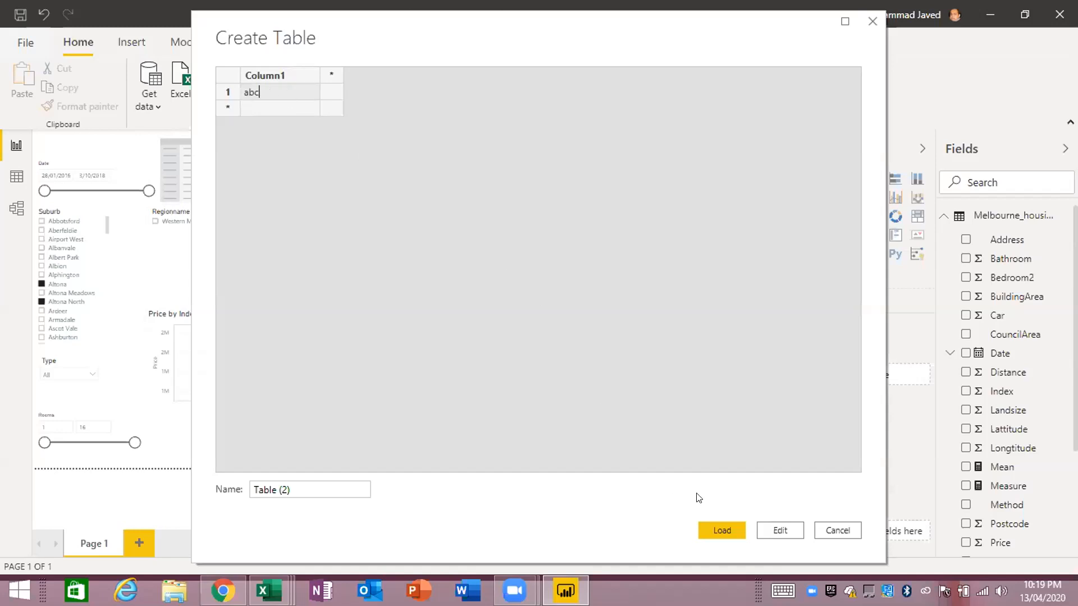
left_click(714, 524)
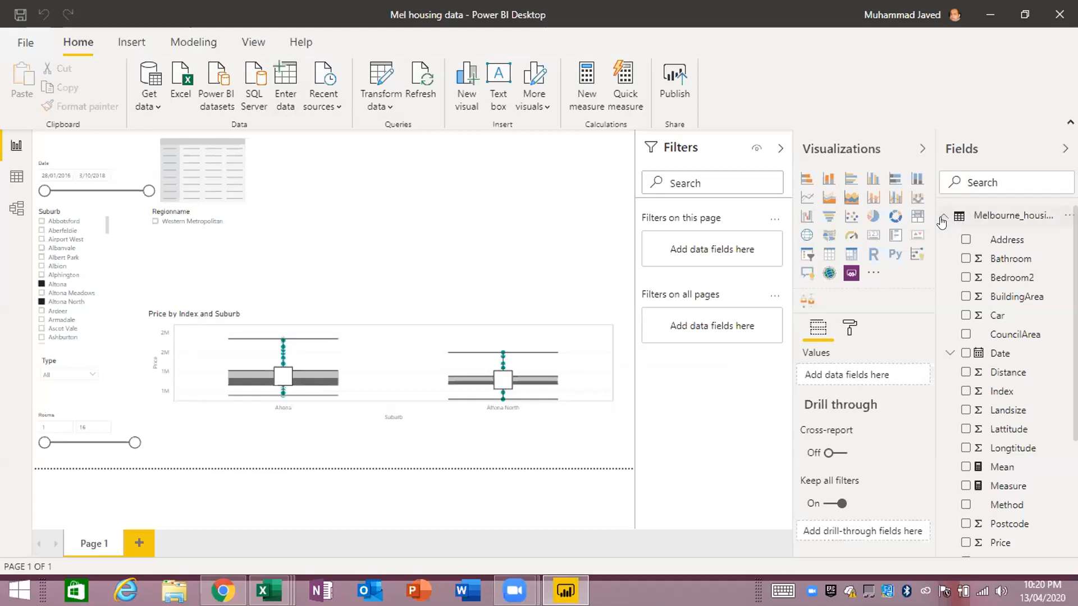
Step: Collapse the Melbourne housing table in the fields list and delete the older table named Table
left_click(1060, 216)
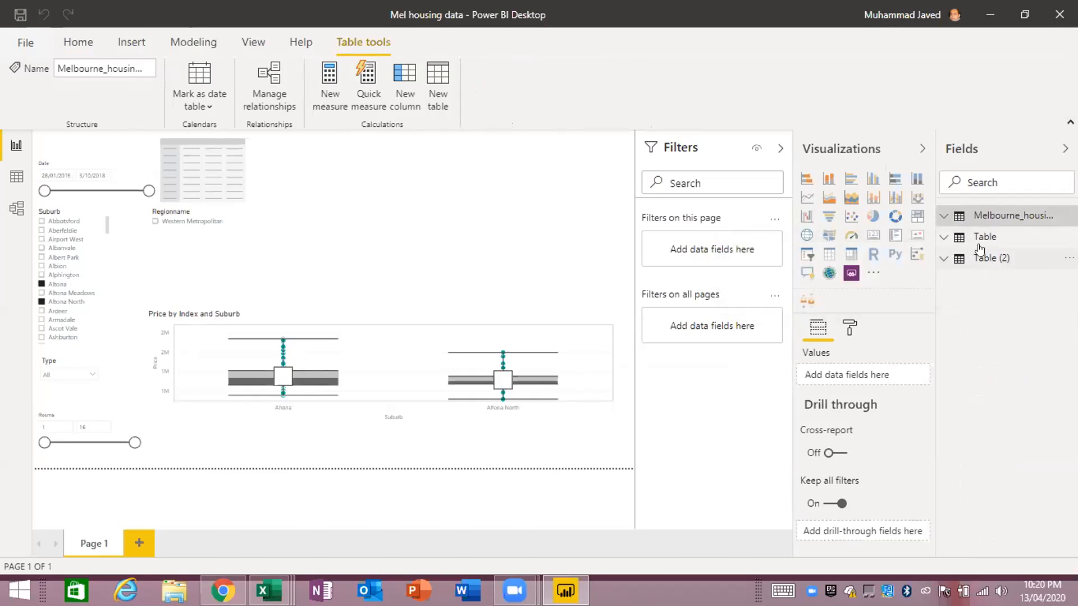
right_click(981, 239)
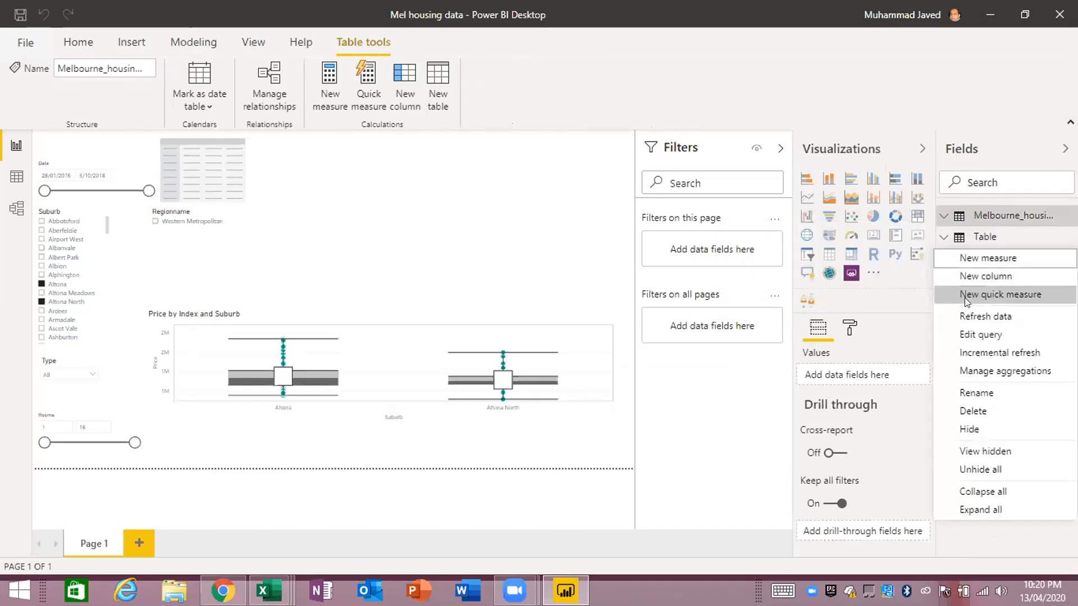
left_click(976, 411)
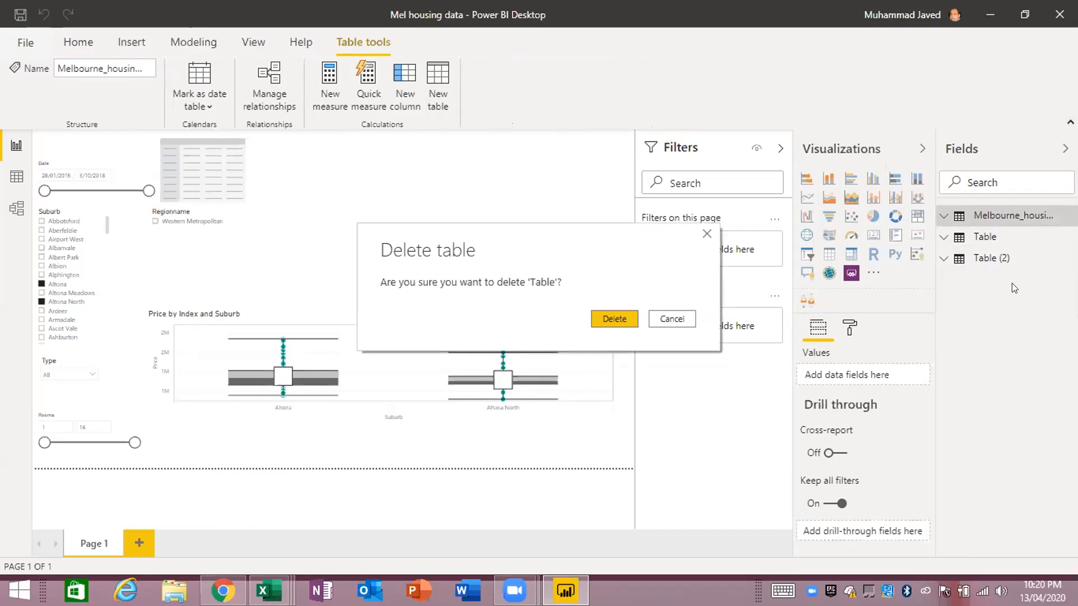
left_click(616, 319)
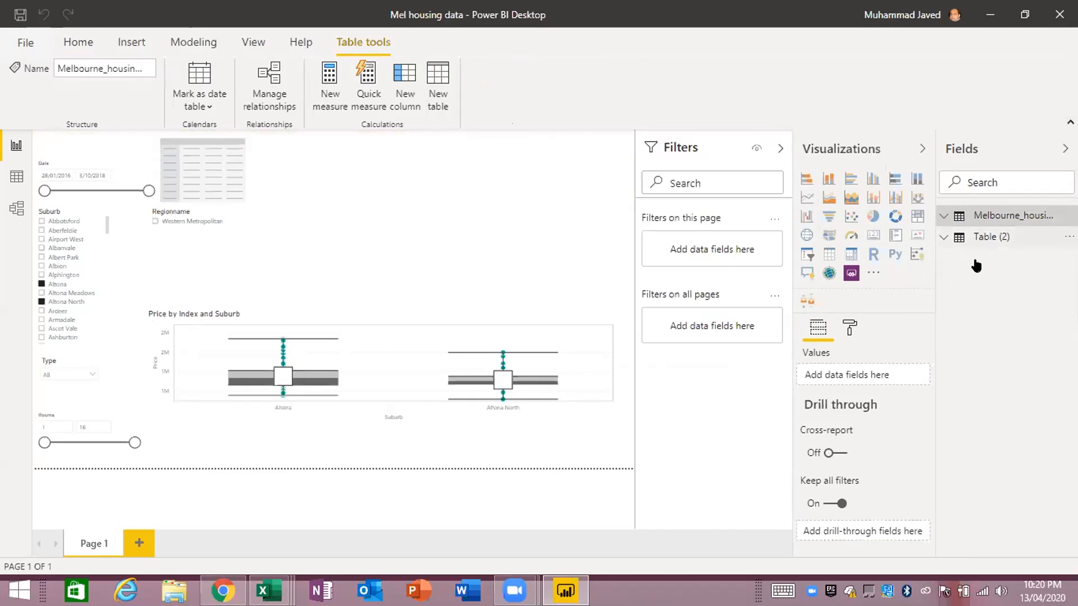
Step: Rename the table Table (2) as decriptive stat
right_click(981, 239)
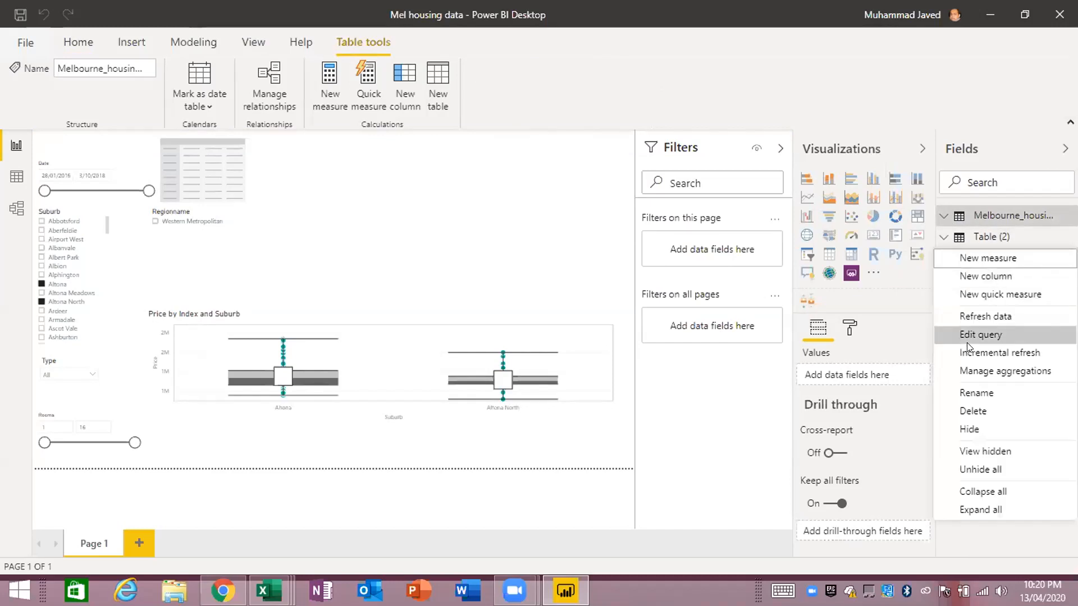
left_click(975, 394)
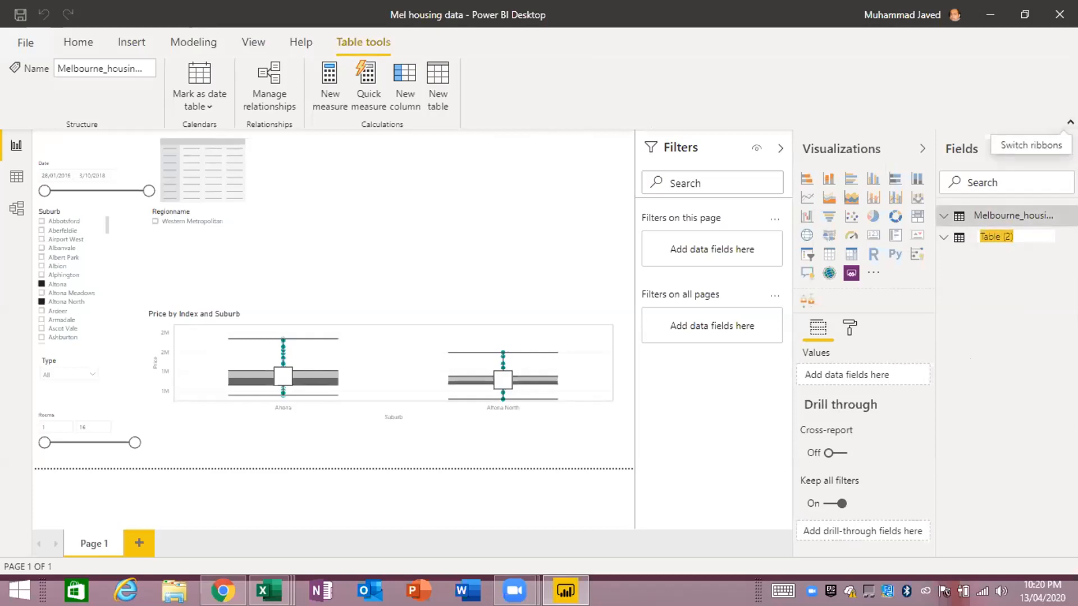
type("decriptive stat")
key("Return")
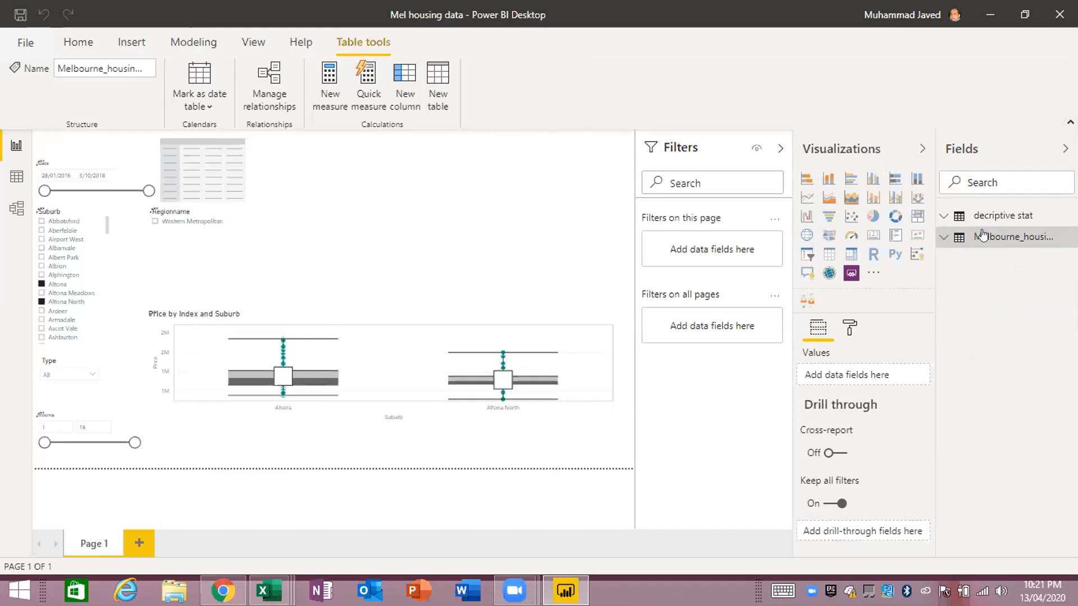
Step: Expand the Melbourne housing table in the fields list and delete its Measure and Mean measures
left_click(942, 238)
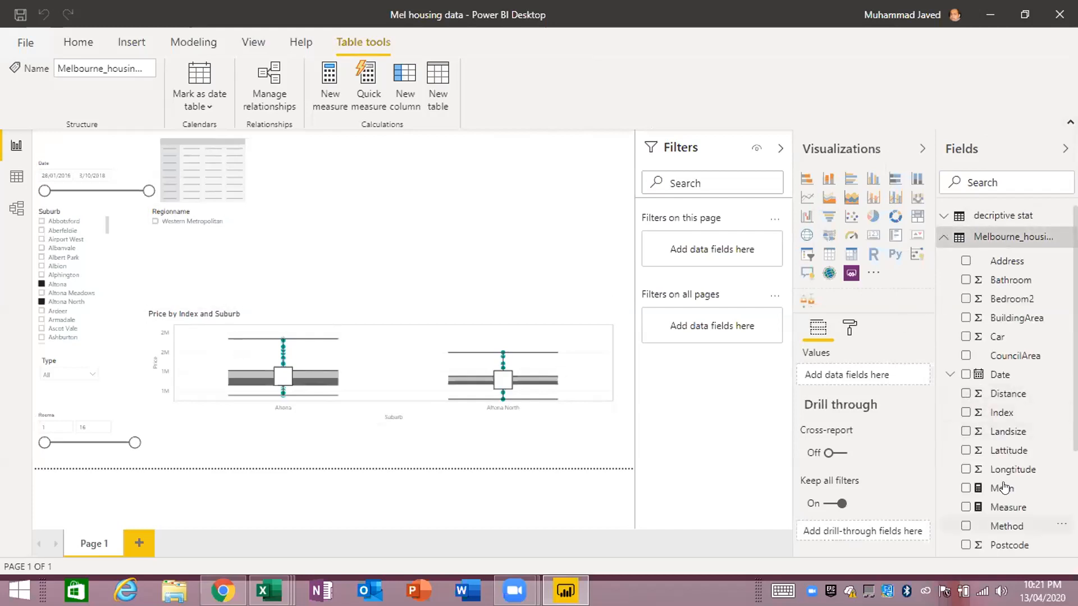
left_click(1058, 509)
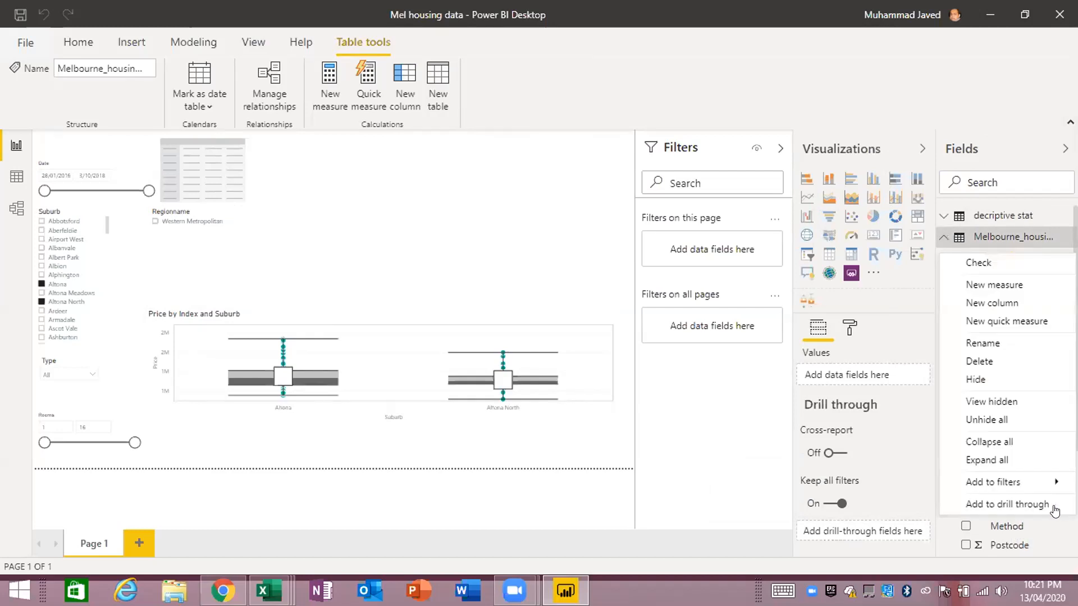
left_click(1000, 361)
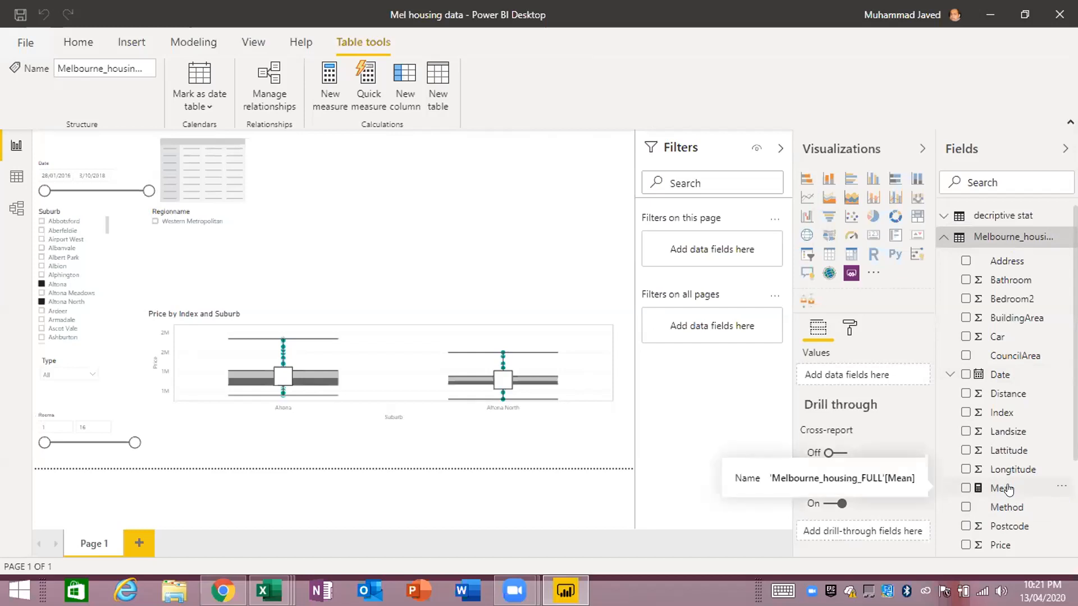
right_click(1008, 487)
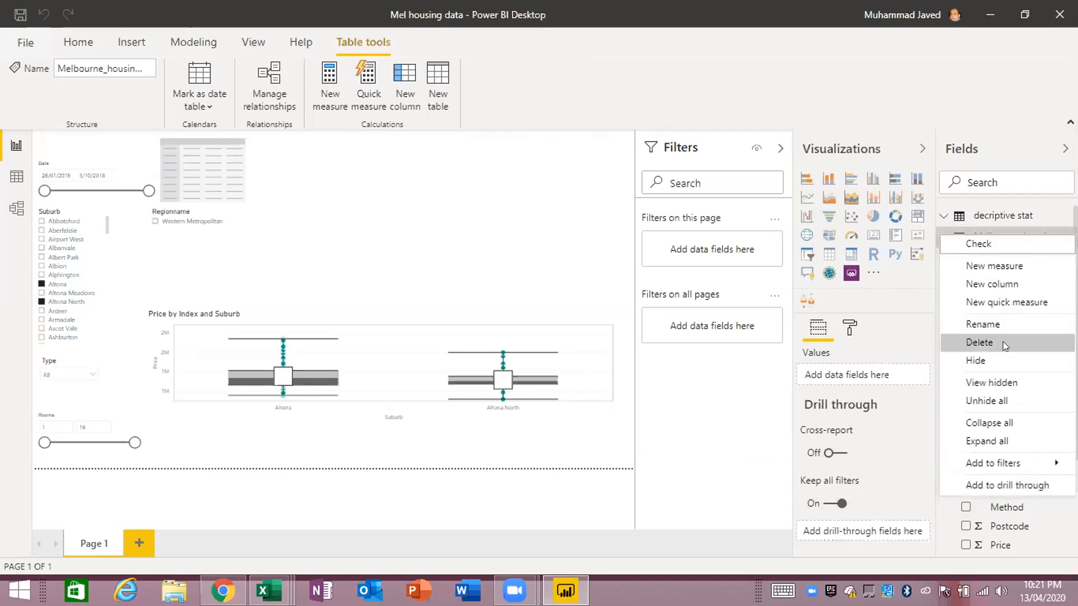
left_click(989, 346)
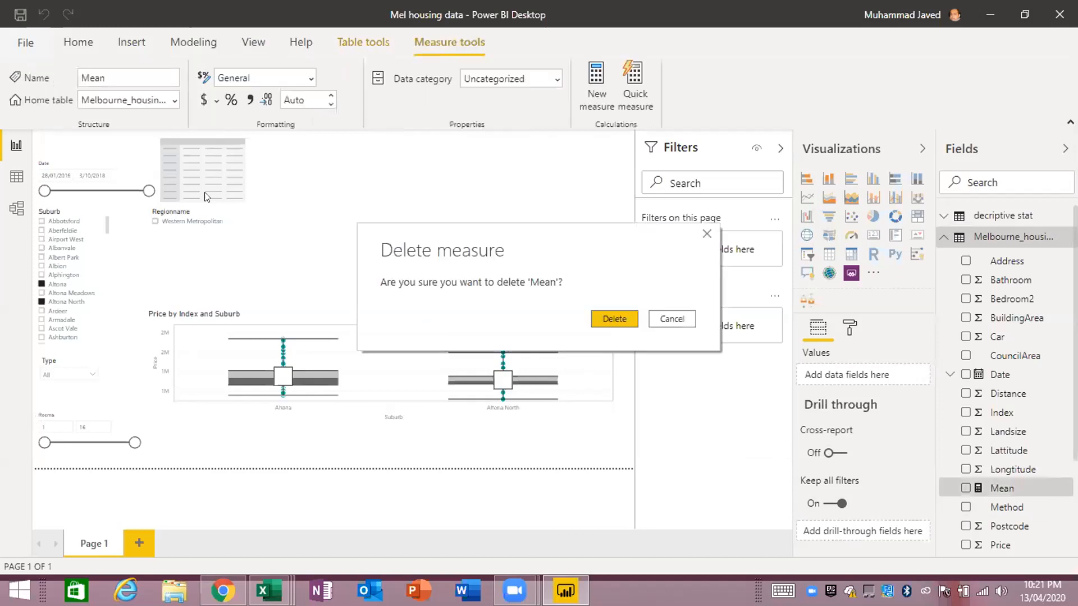
left_click(609, 318)
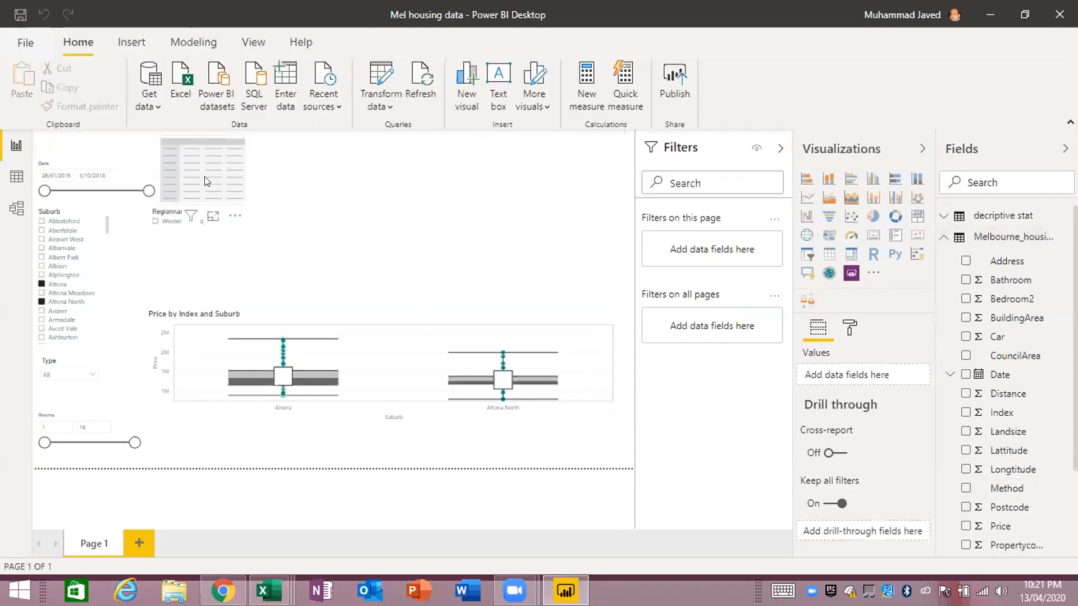
Step: Select the blank matrix visual and look through the fields of the Melbourne housing table
left_click(220, 180)
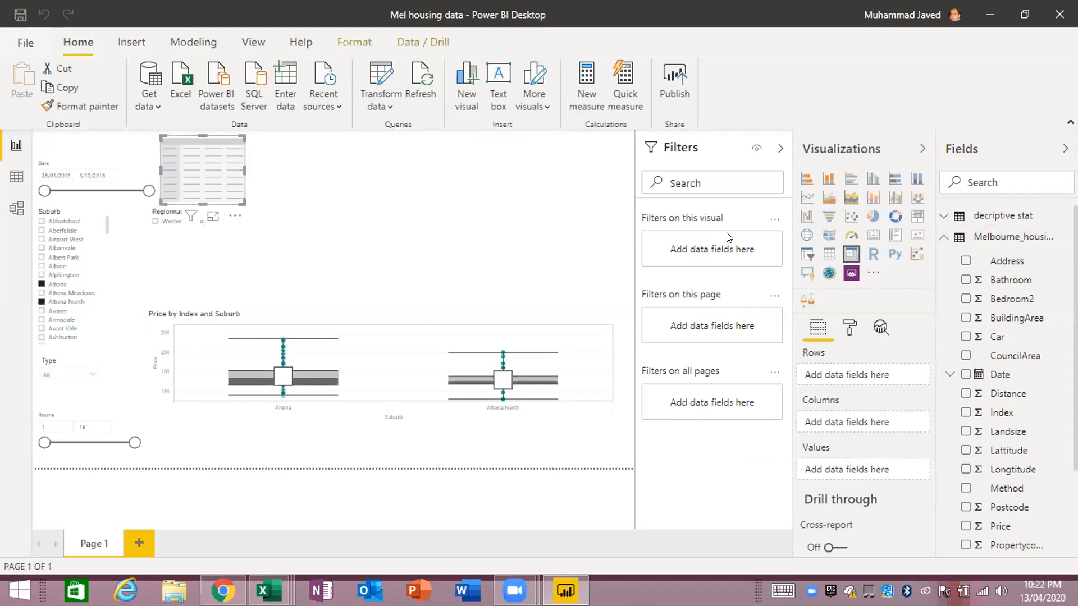
right_click(941, 245)
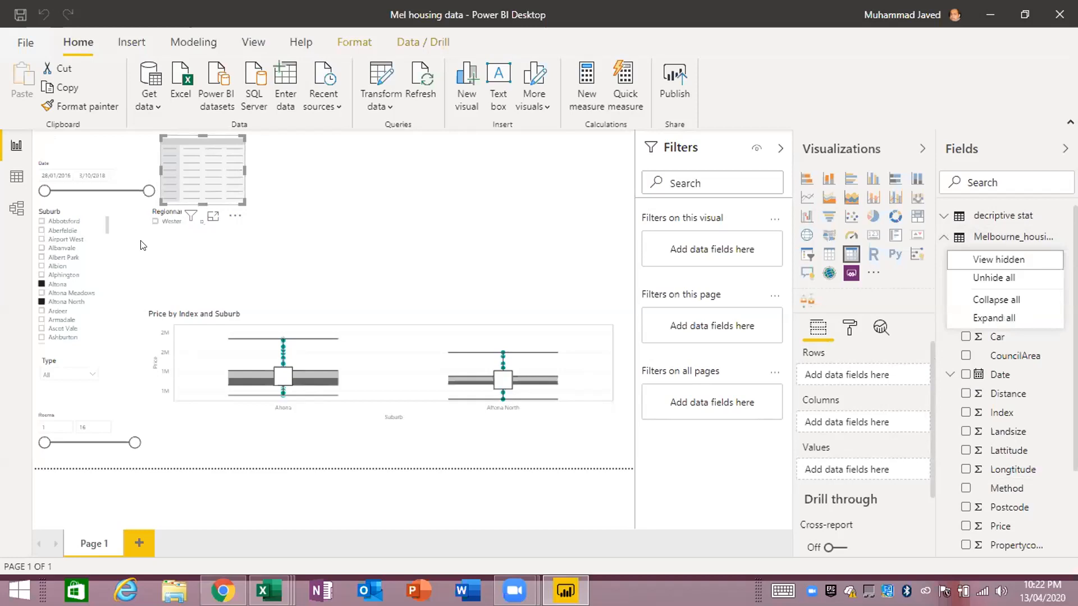
left_click(183, 181)
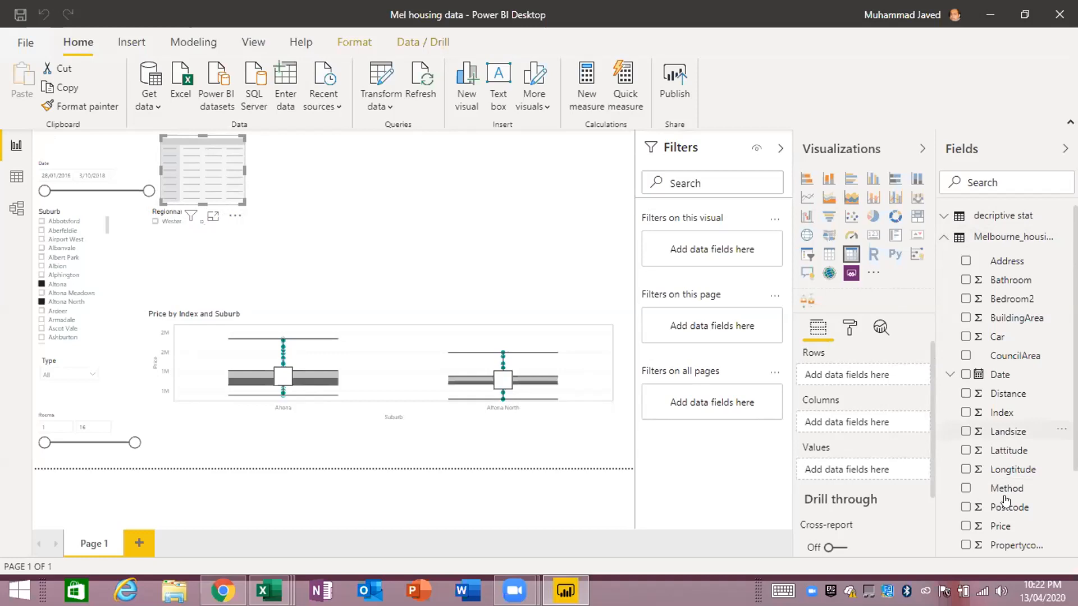
scroll(1005, 501, "down", 3)
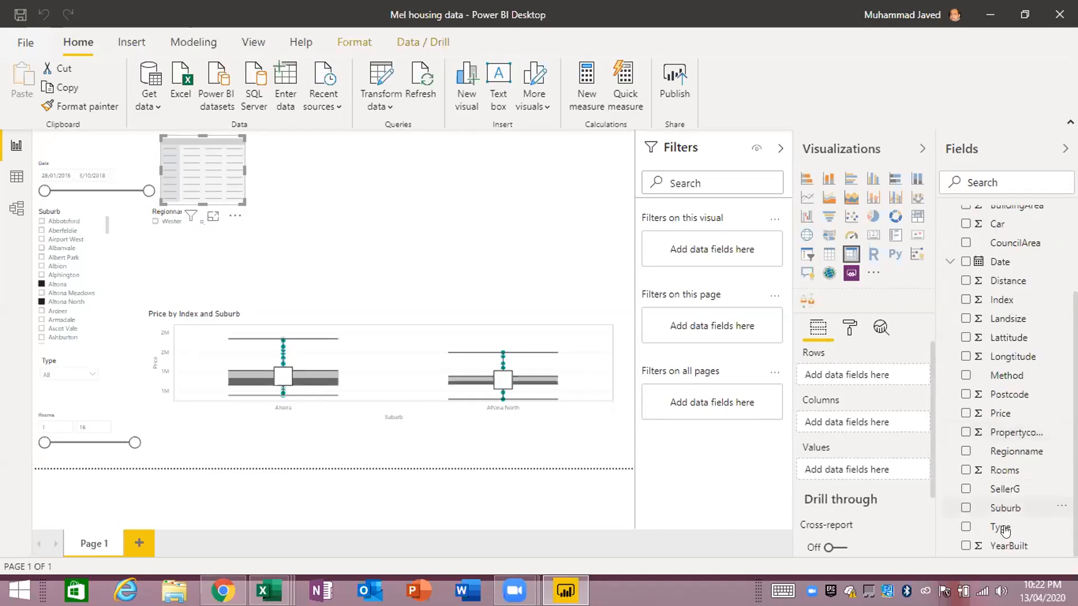
scroll(999, 351, "up", 1)
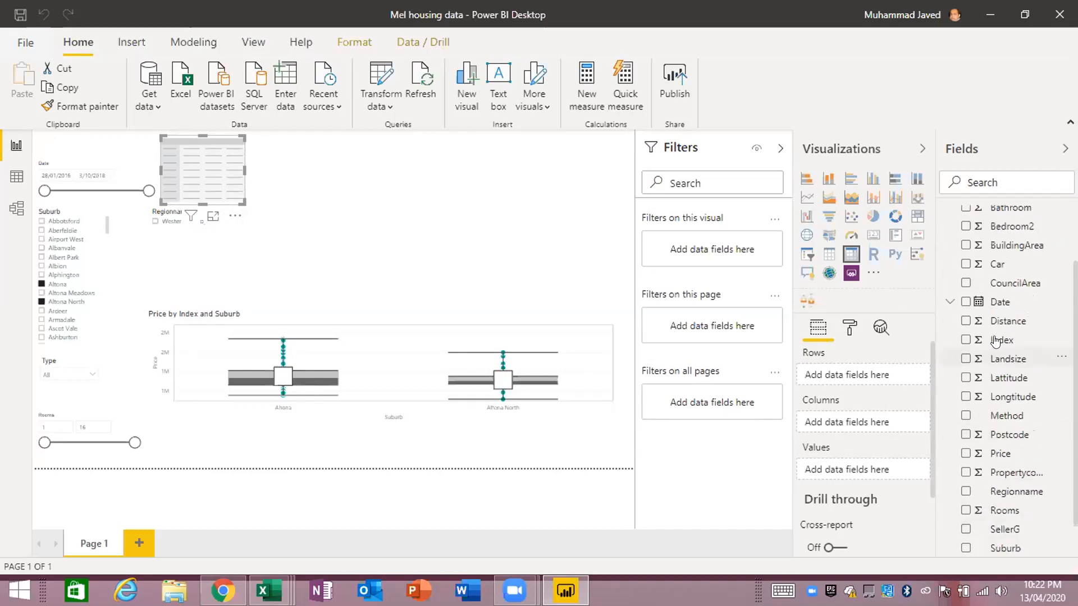
scroll(1029, 348, "up", 1)
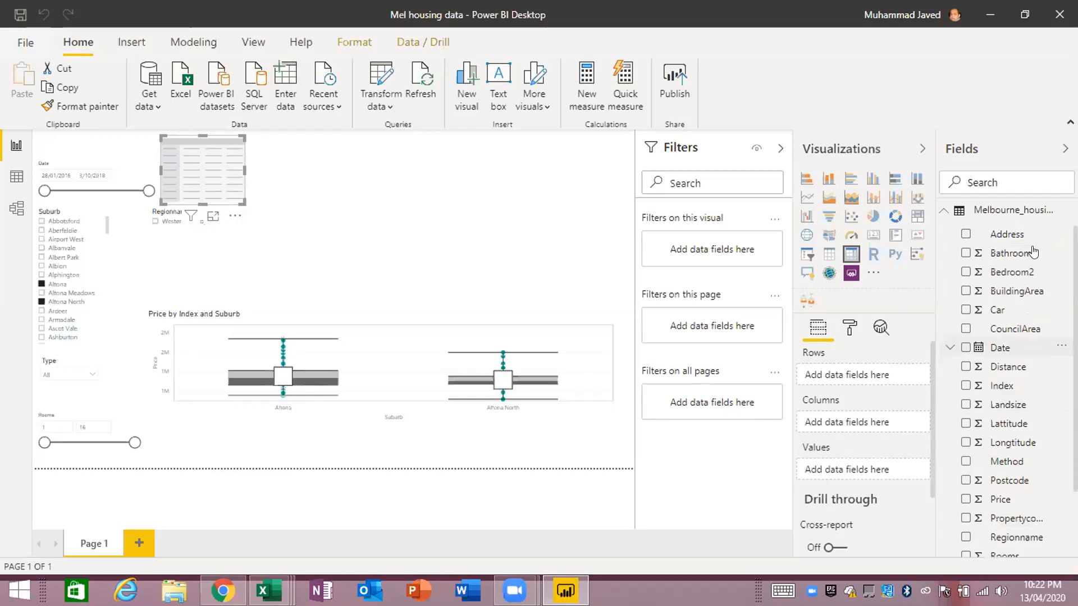
scroll(969, 233, "up", 1)
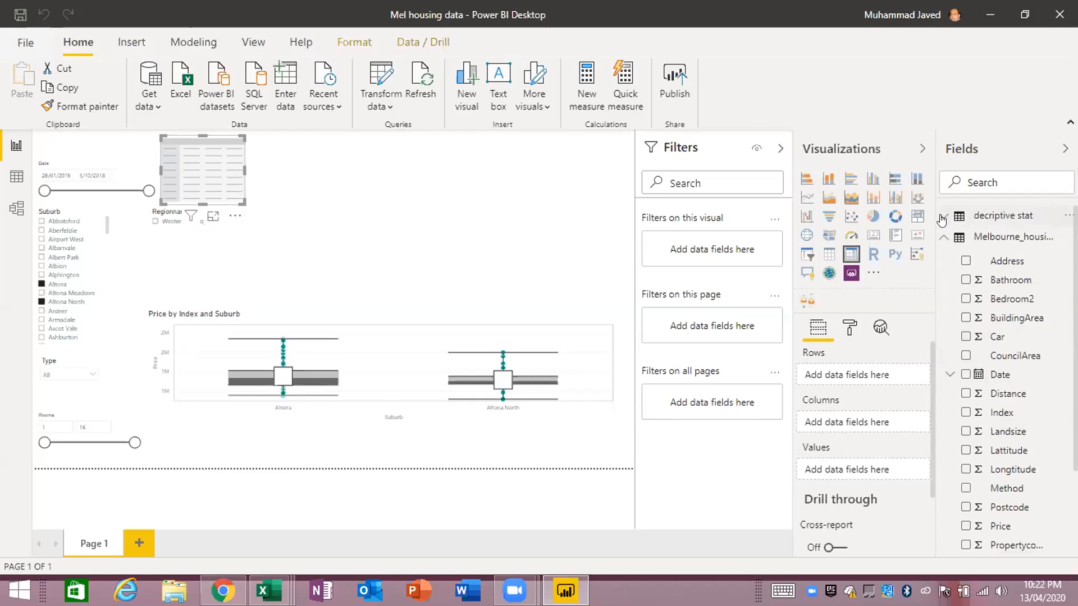
Step: Create a measure in the decriptive stat table with the formula Mean = Average(Melbourne_housing_FULL[Price])
left_click(942, 218)
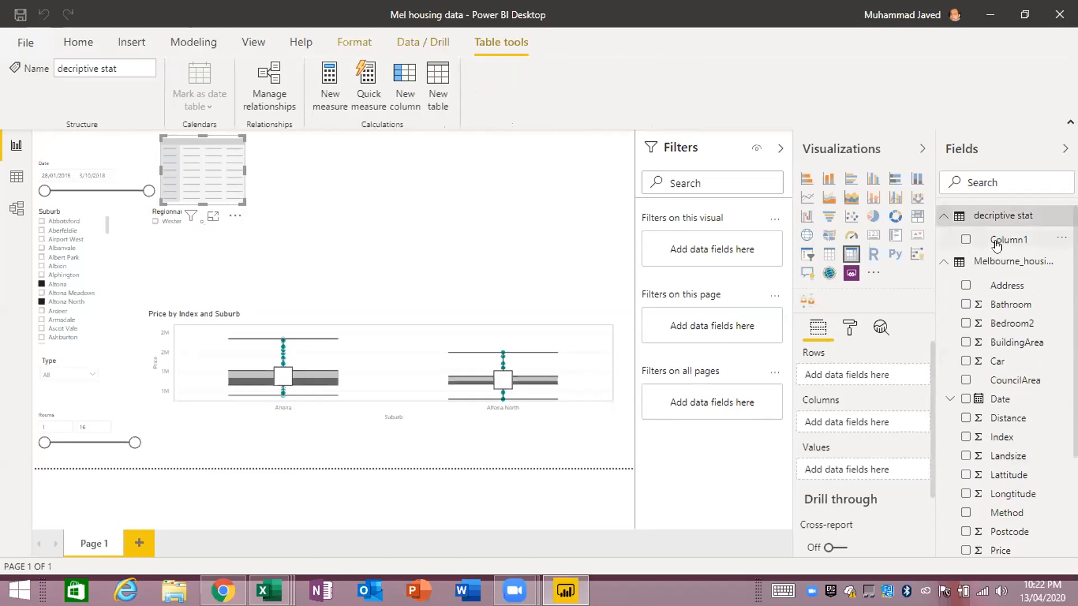
right_click(956, 247)
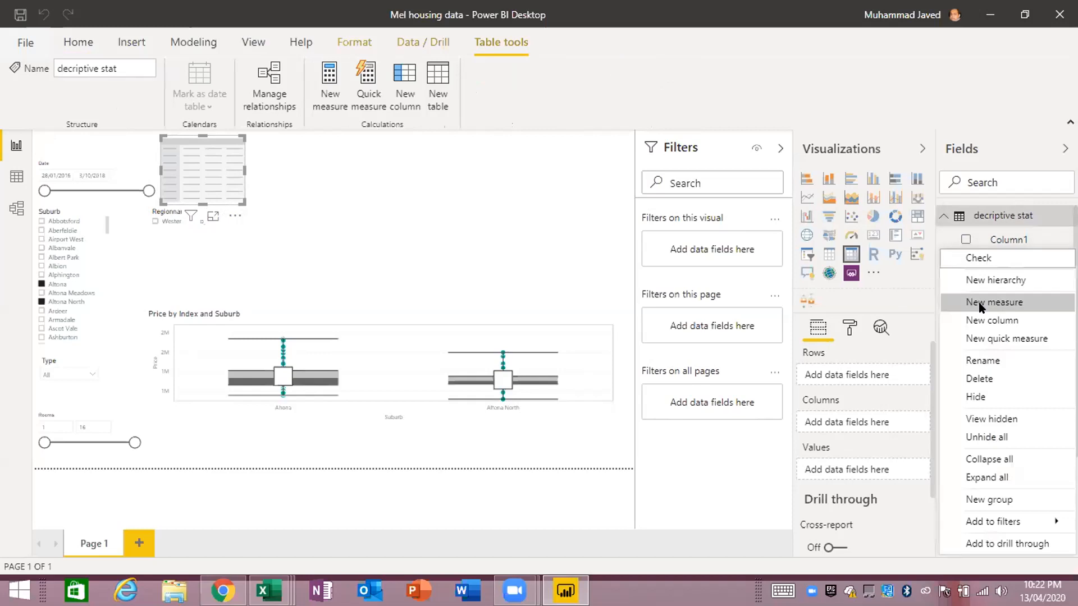
left_click(980, 305)
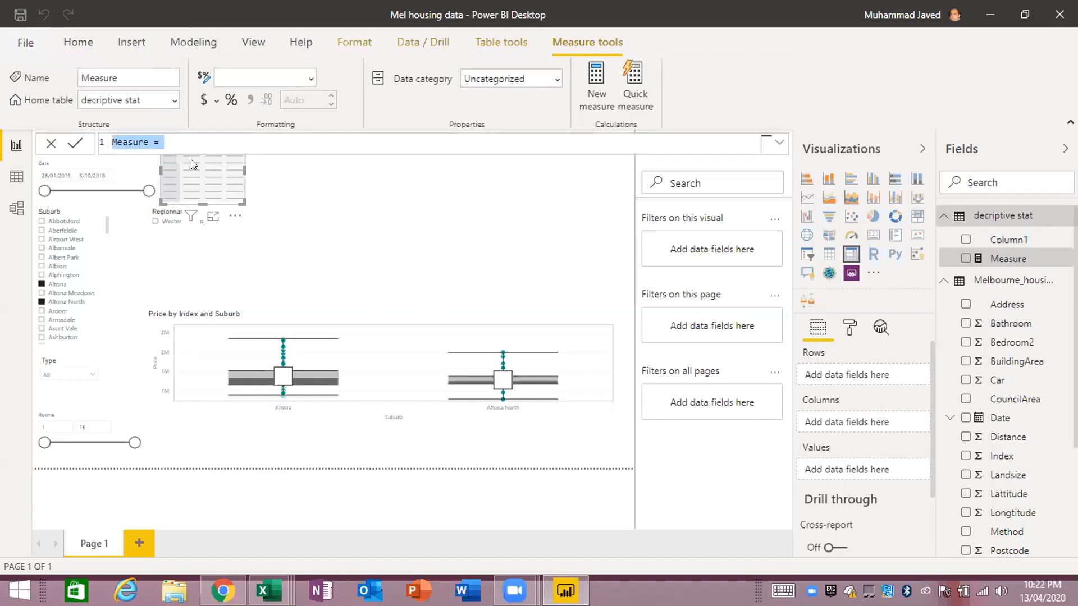
key("BackSpace")
type("Mean = Avera")
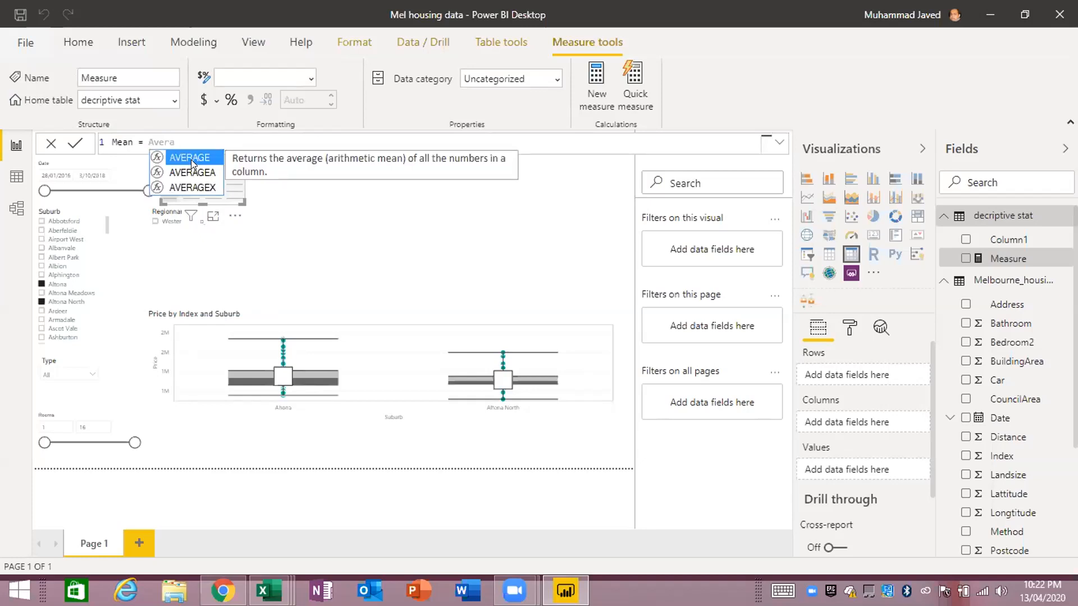
type("ge(")
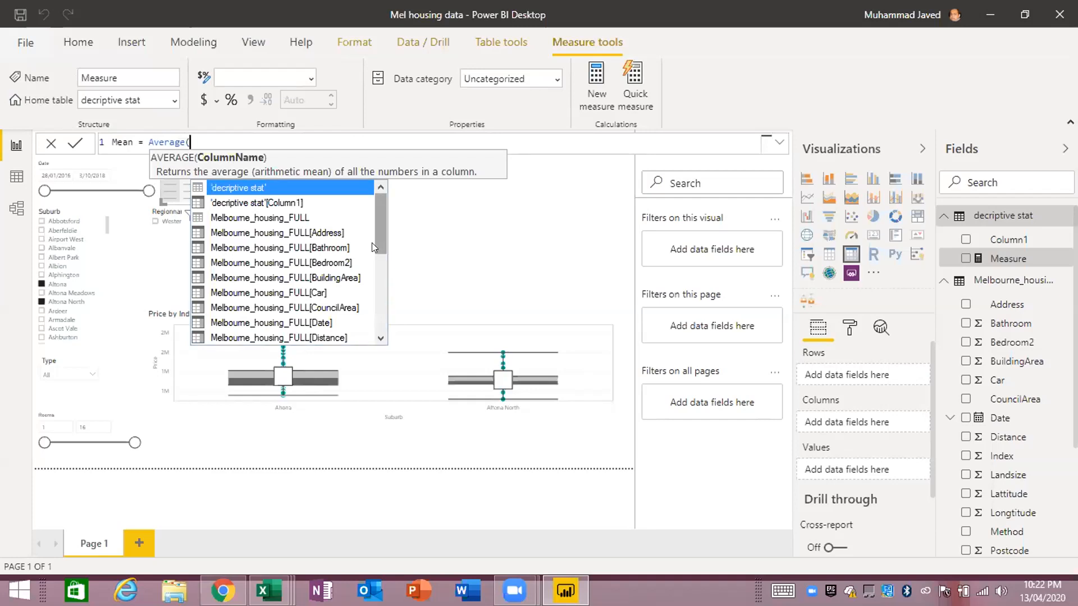
scroll(372, 242, "down", 3)
scroll(371, 283, "down", 1)
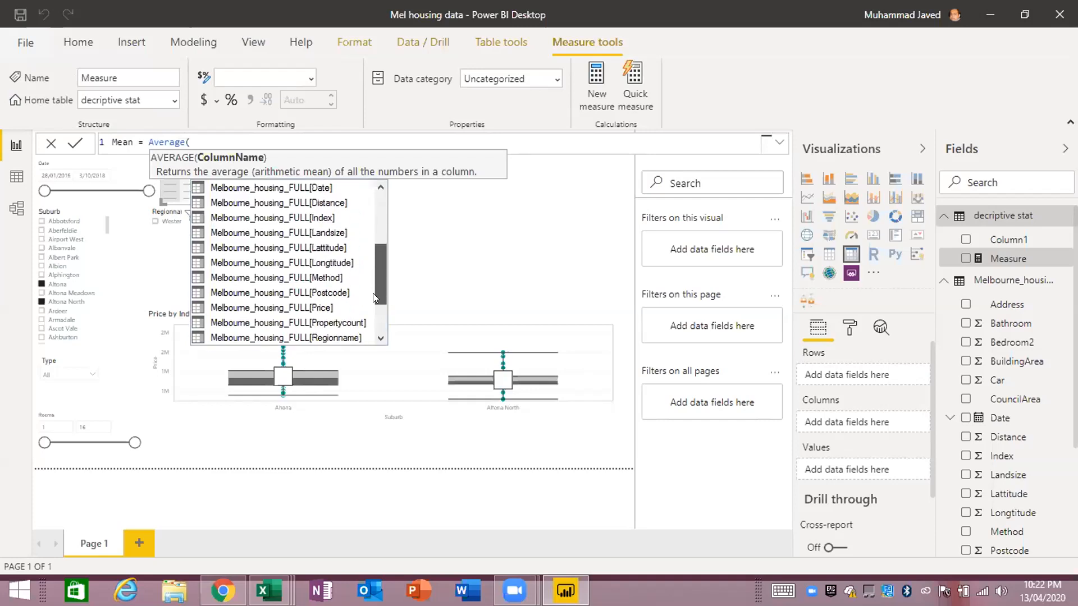
left_click(298, 308)
left_click(303, 308)
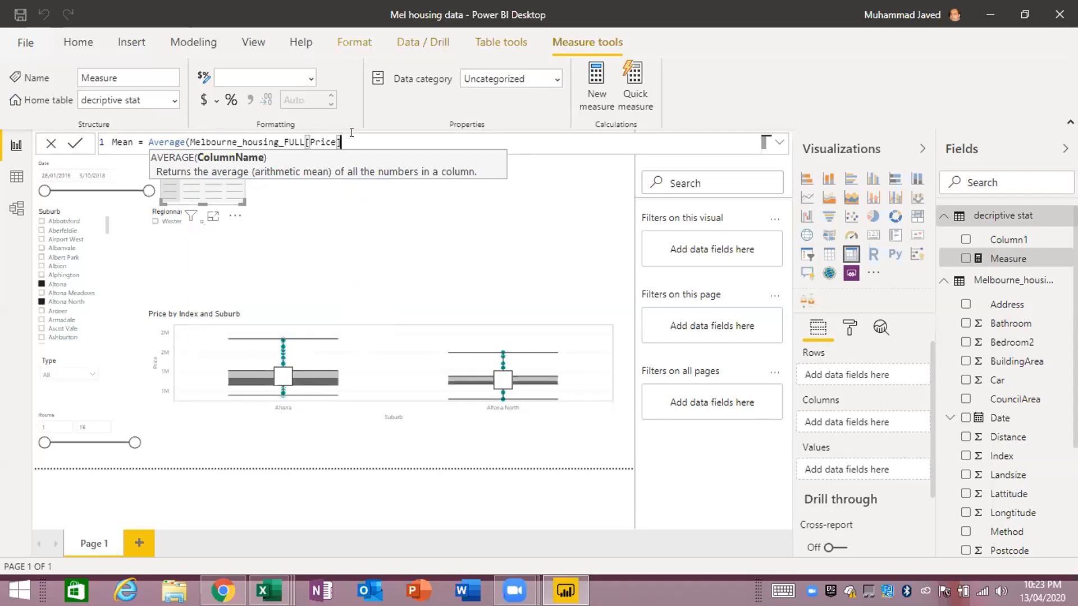
type(")")
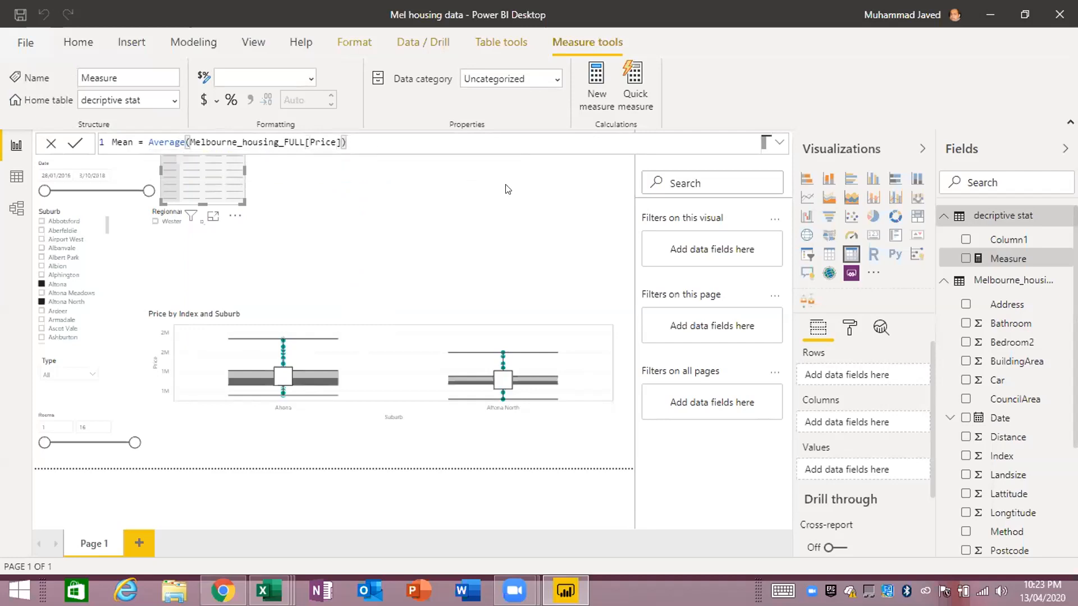
key("Return")
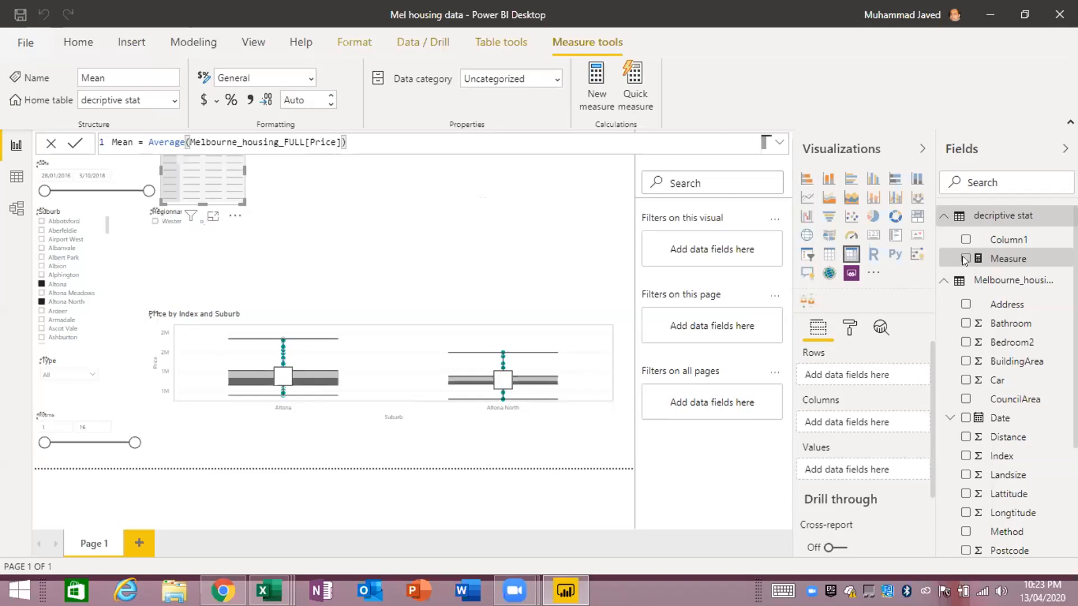
Step: Delete Column1 from the decriptive stat table
right_click(993, 241)
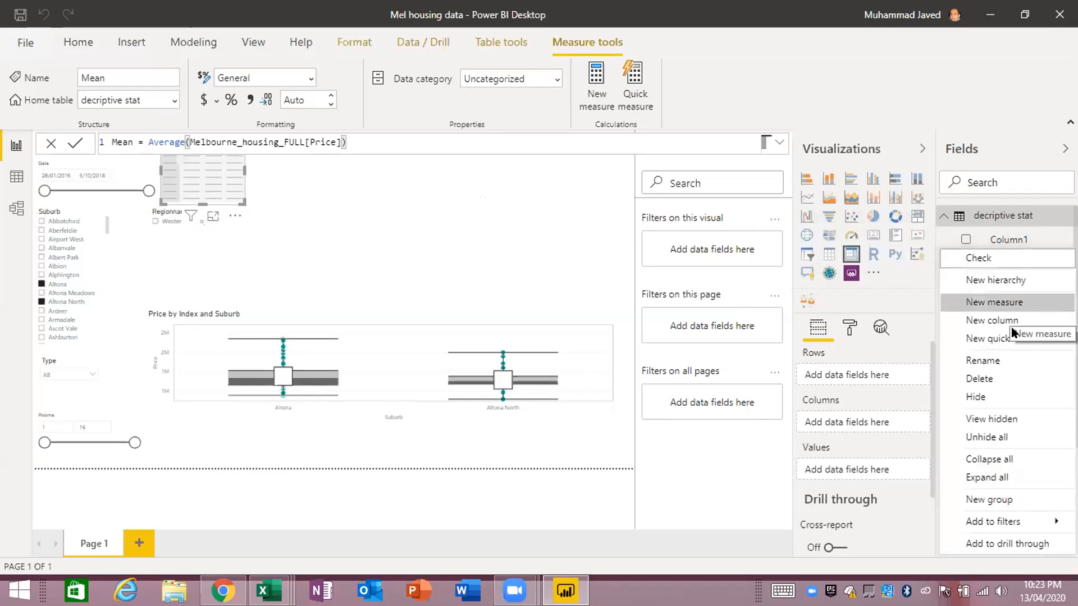
left_click(988, 383)
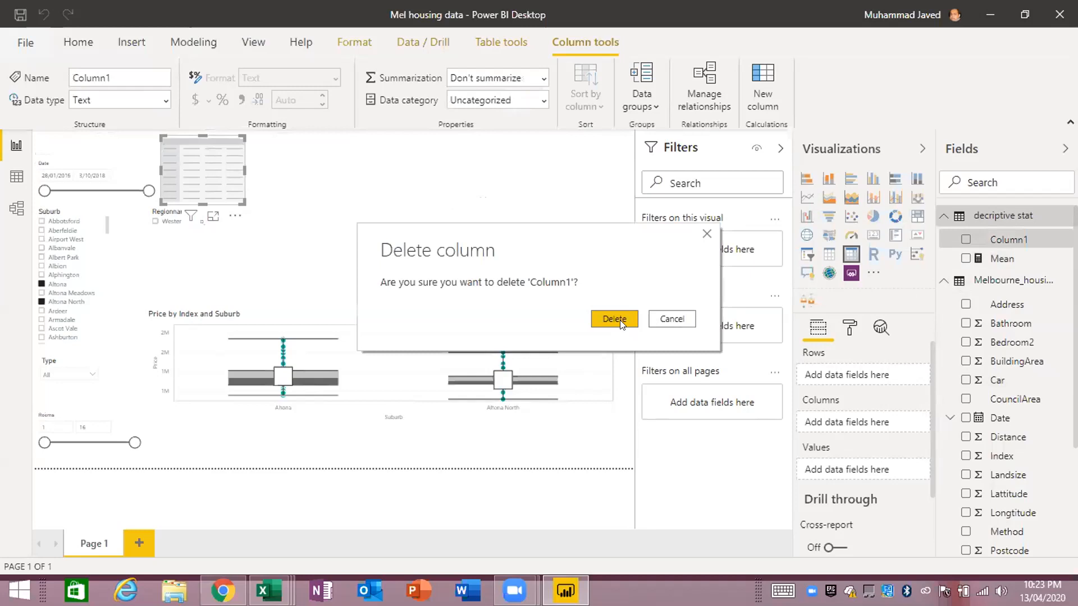
left_click(615, 318)
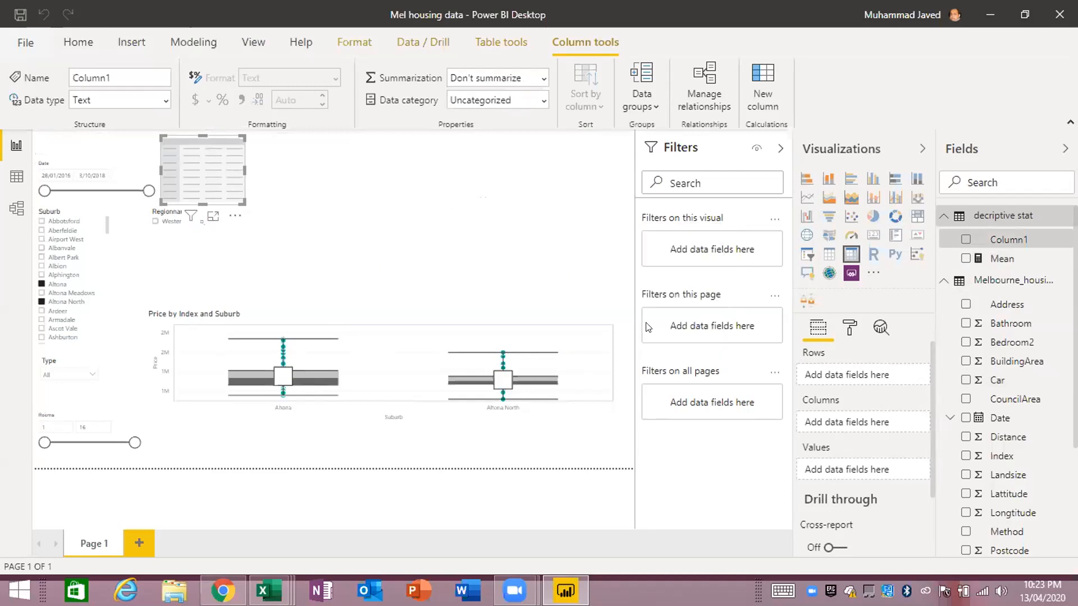